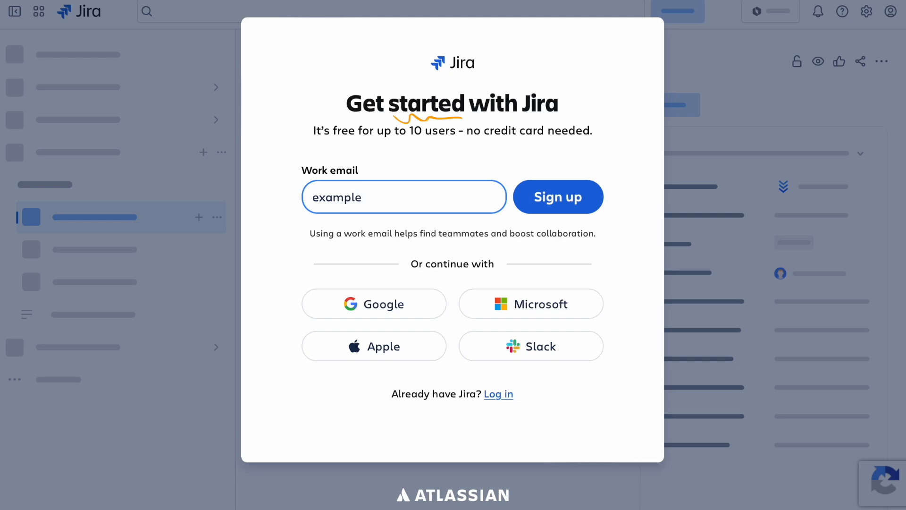
Step: Sign up for Jira with a work email address
type("il.com")
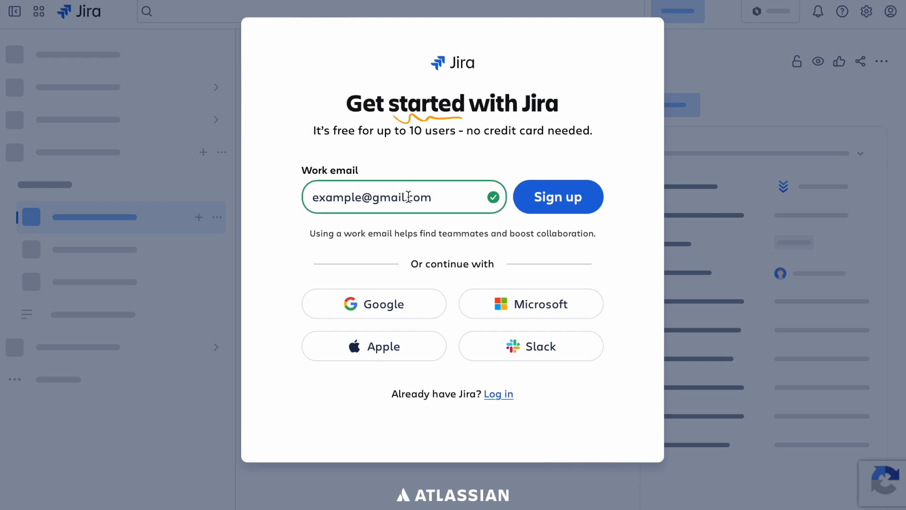
left_click(561, 202)
left_click(446, 325)
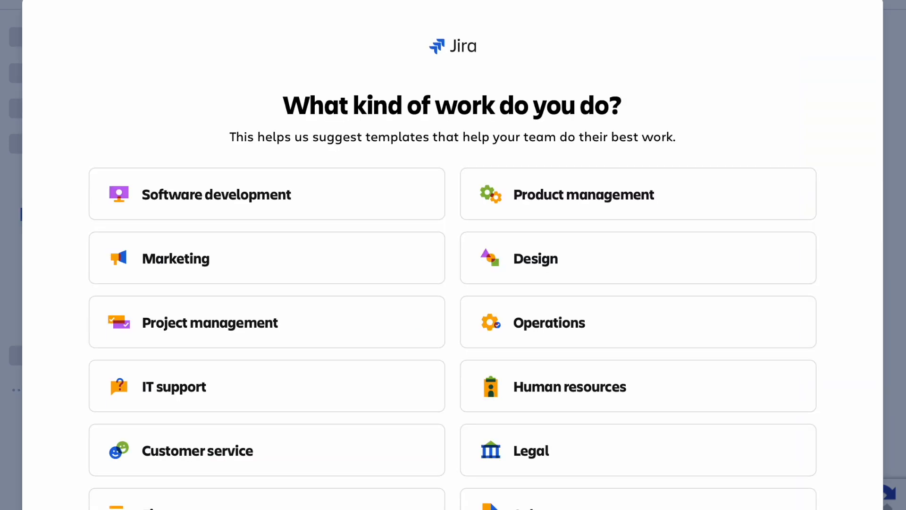
Step: Choose Software development as the kind of work your team does
scroll(877, 262, "down", 5)
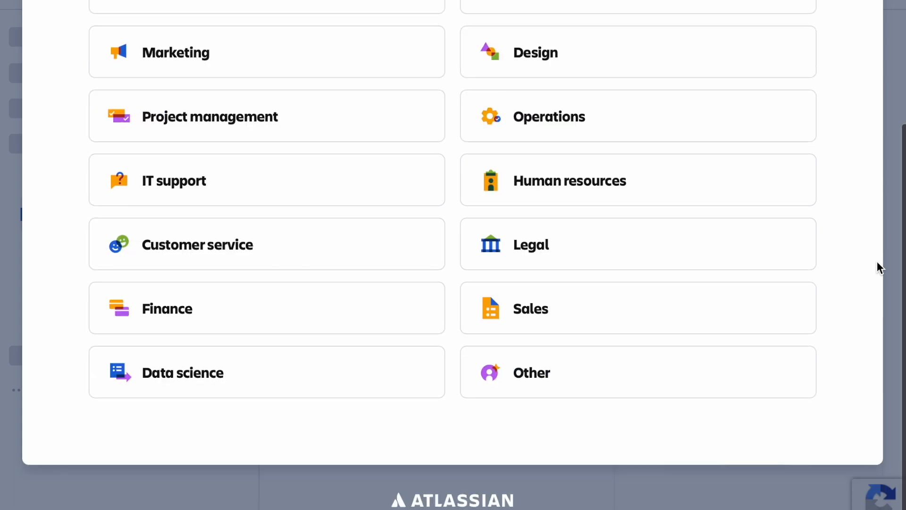
scroll(876, 262, "up", 3)
left_click(338, 107)
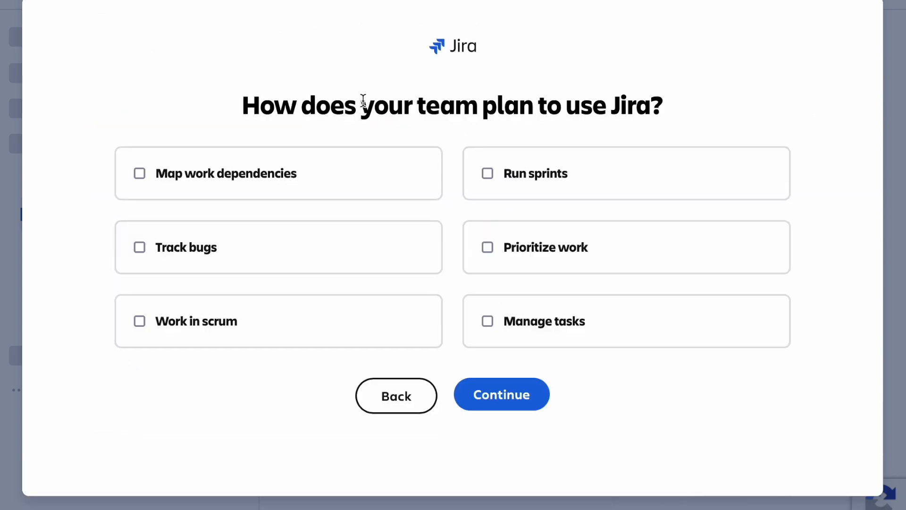
Step: Continue past the usage question and get started with the space named My Software Team
left_click(497, 402)
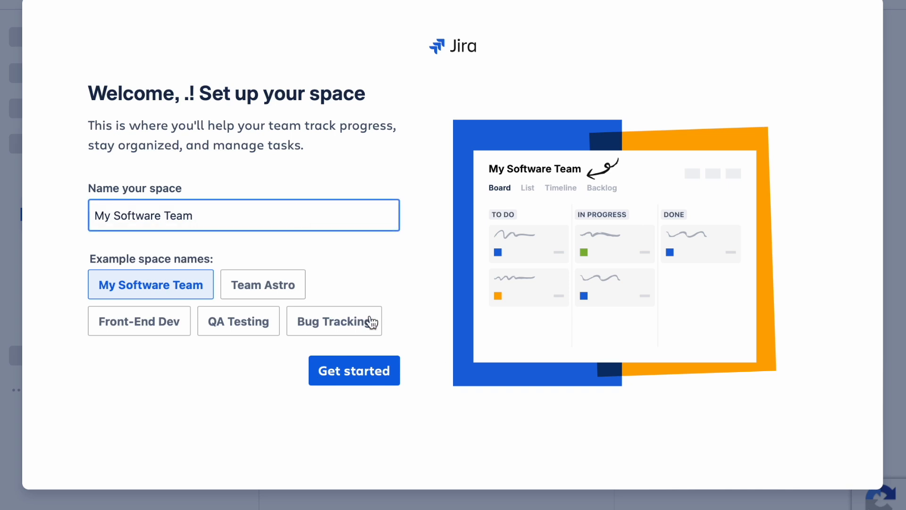
left_click(372, 378)
scroll(446, 417, "down", 2)
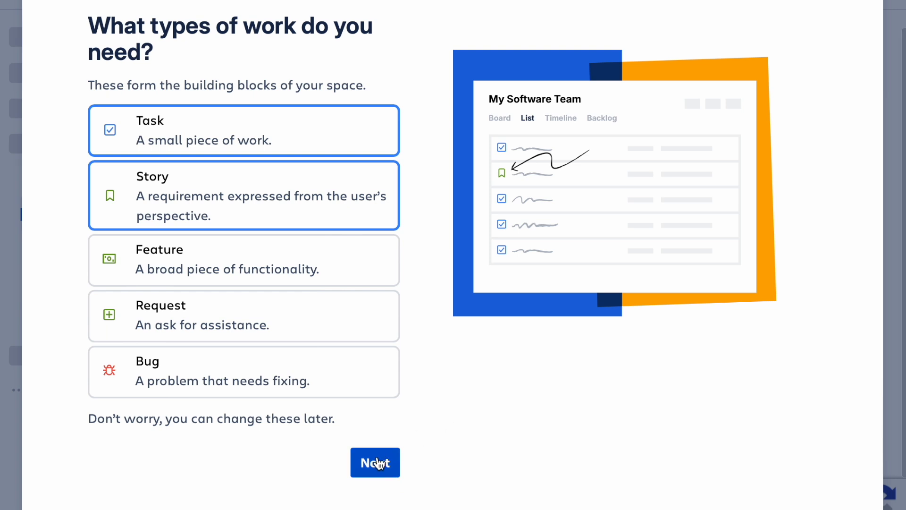
Step: Add Feature, Request and Bug to the Task and Story work types and proceed
left_click(370, 270)
left_click(364, 333)
left_click(363, 390)
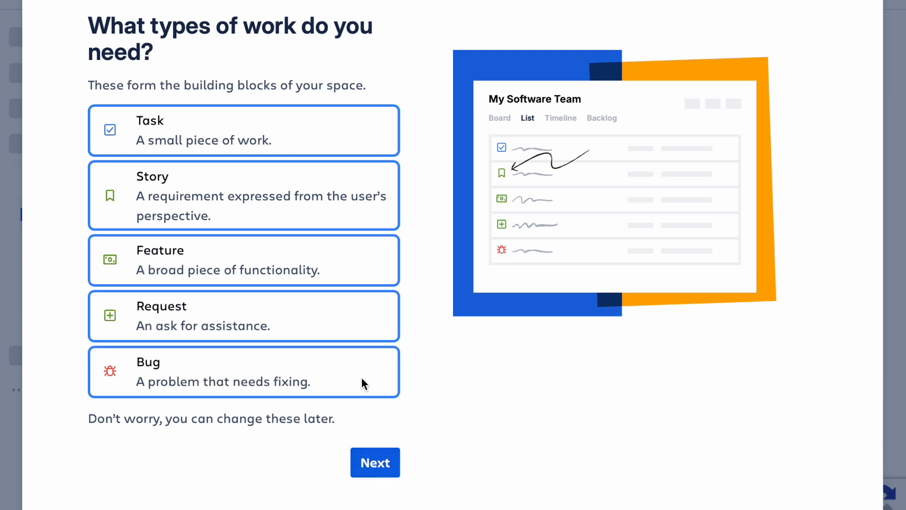
left_click(374, 464)
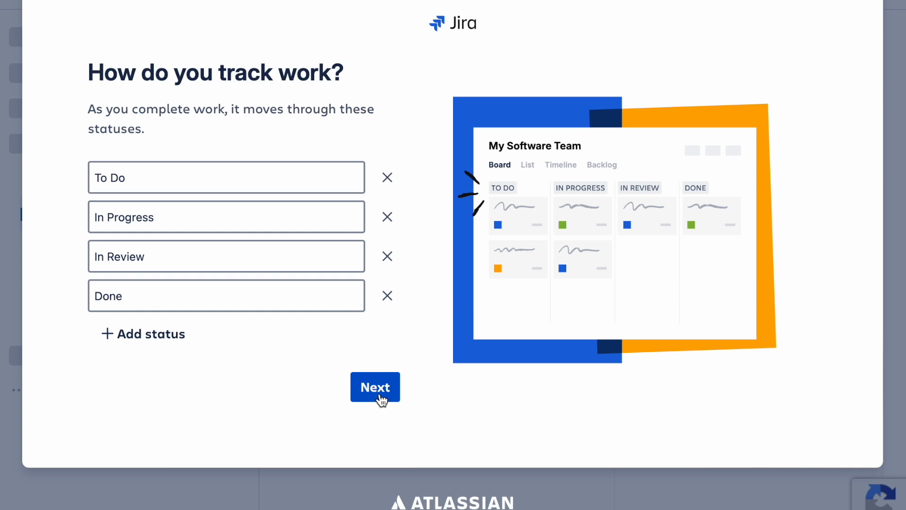
Step: Keep the default To Do, In Progress, In Review and Done statuses and go to Jira without inviting teammates
left_click(381, 400)
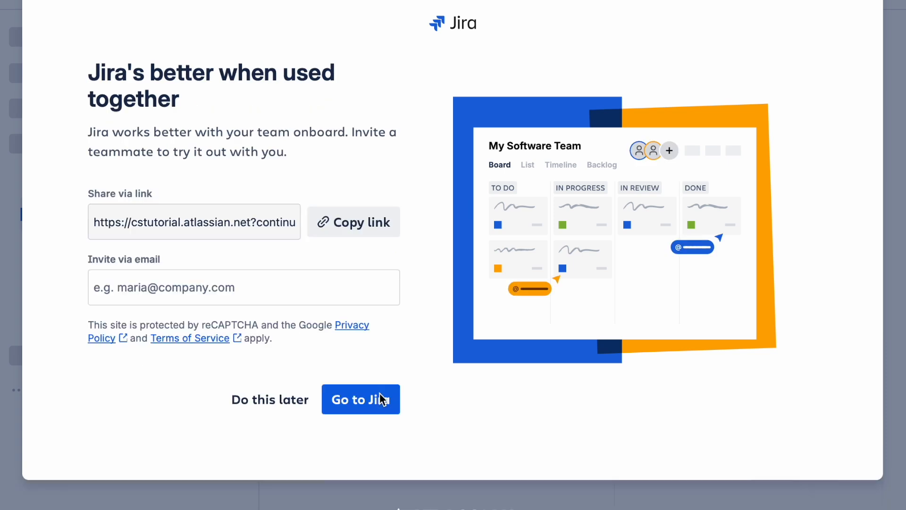
left_click(381, 400)
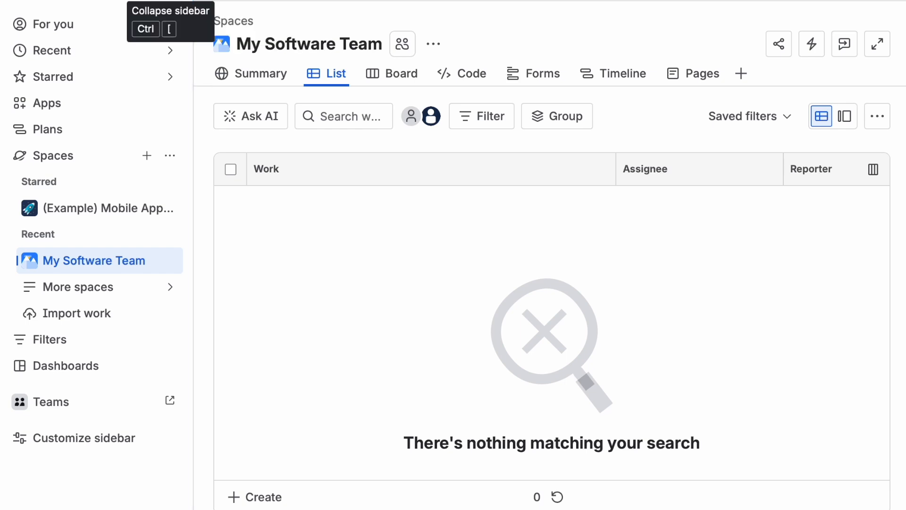
Step: Create a work item named Design Software in the space's list
left_click(196, 13)
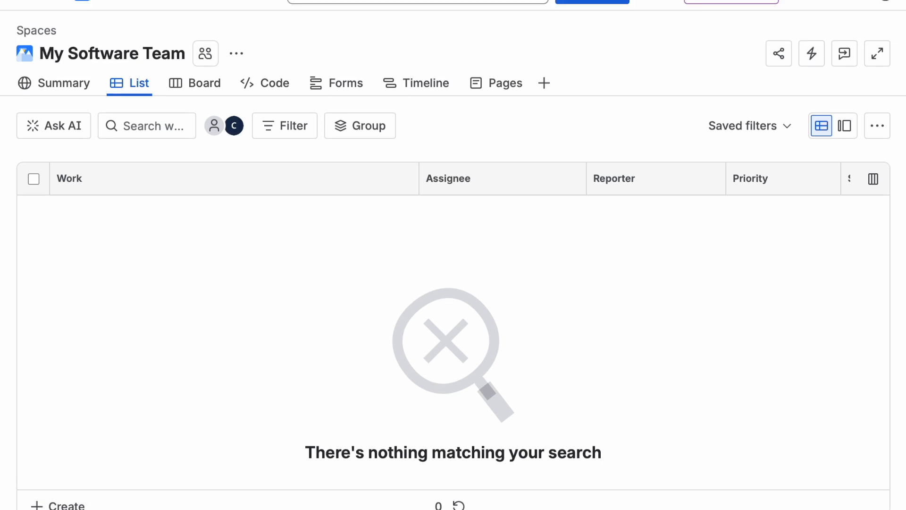
left_click(94, 506)
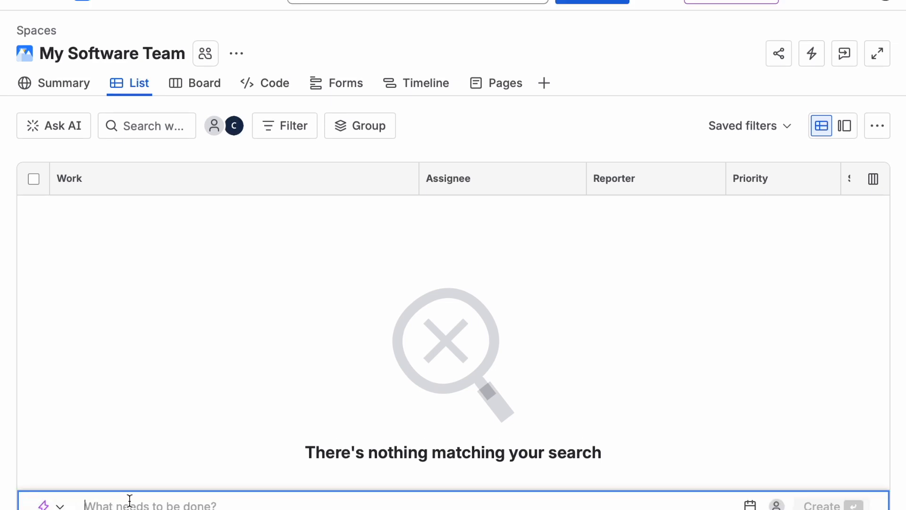
type("Design Software")
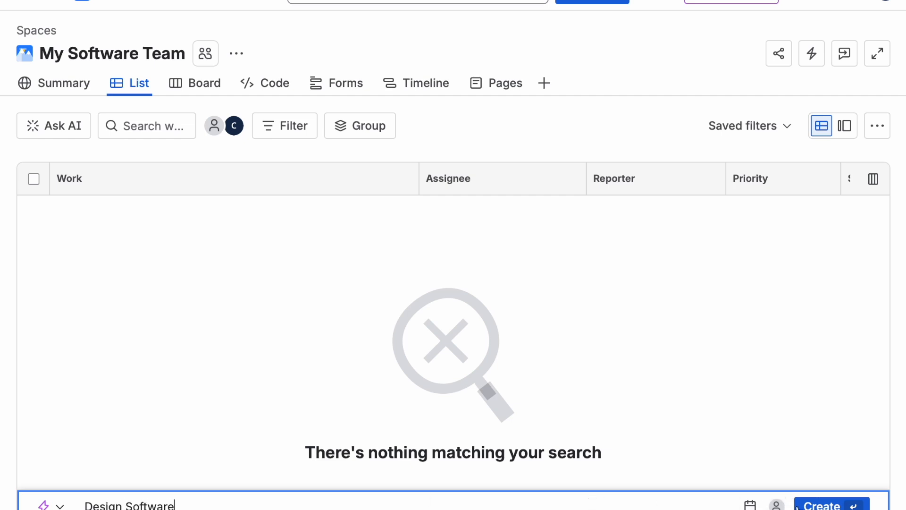
left_click(821, 506)
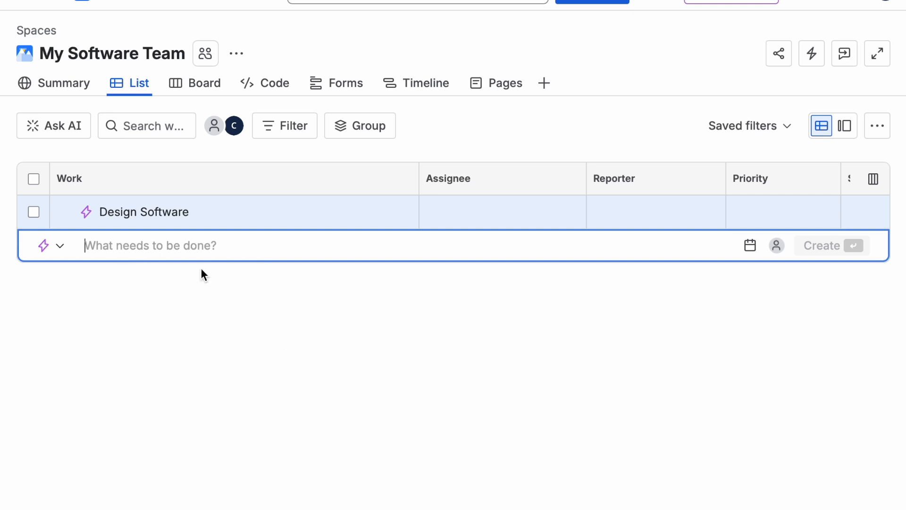
left_click(370, 454)
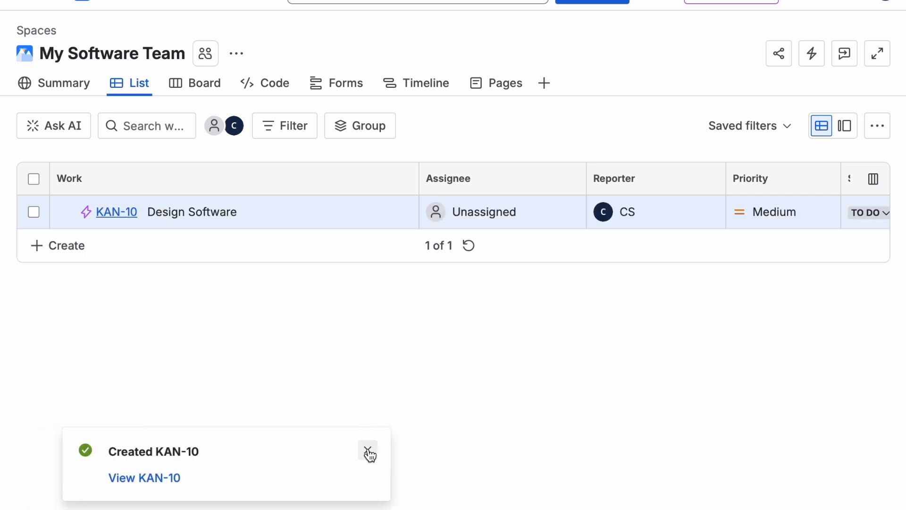
left_click(368, 452)
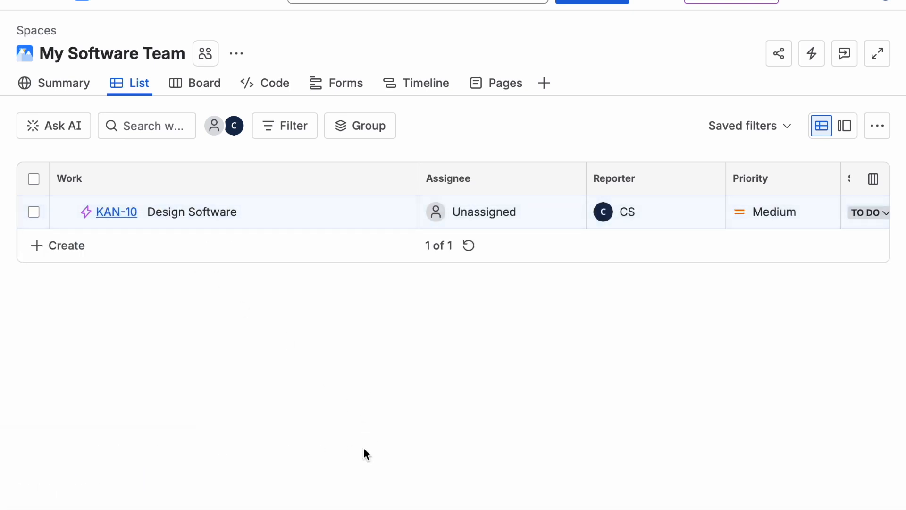
Step: Create a work item named Frontend Development
left_click(65, 247)
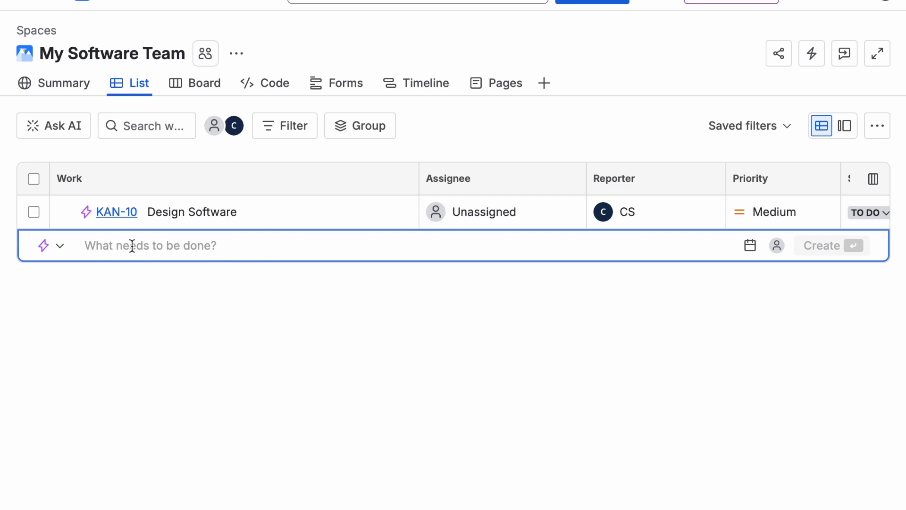
type("Frontend De")
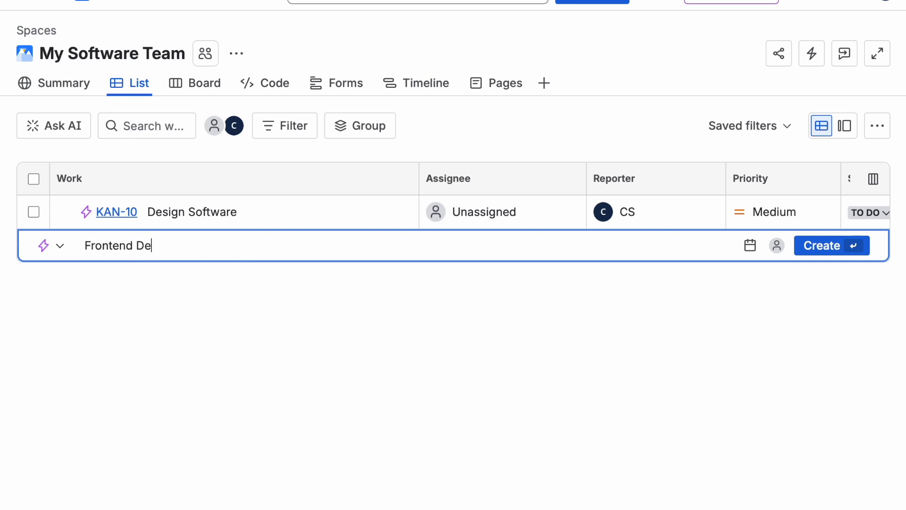
type("velopment")
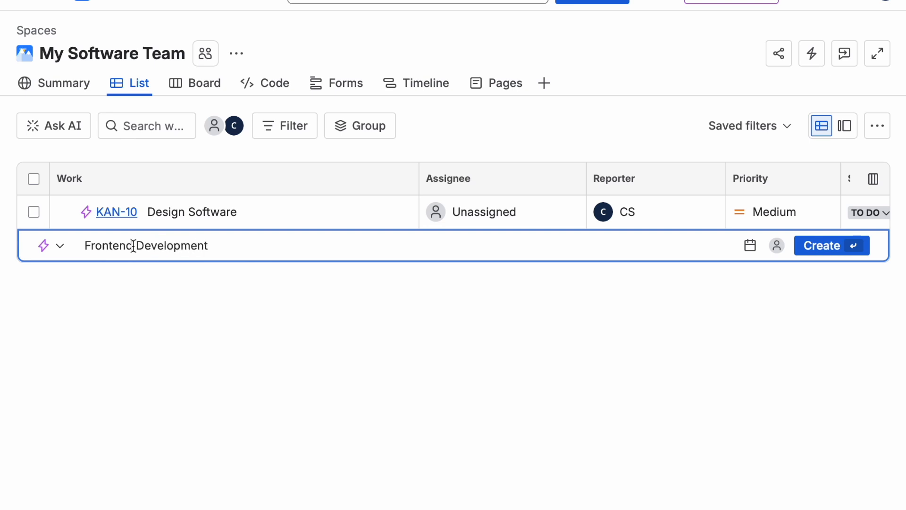
left_click(817, 255)
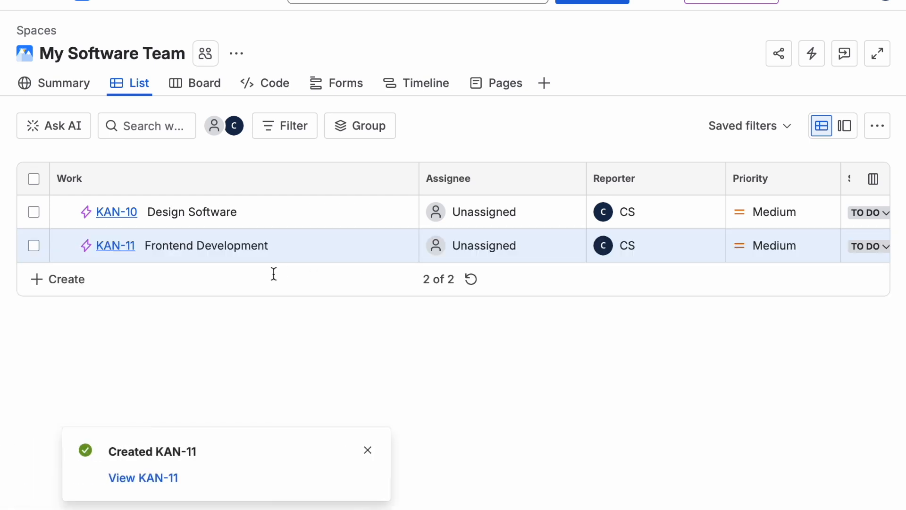
left_click(368, 450)
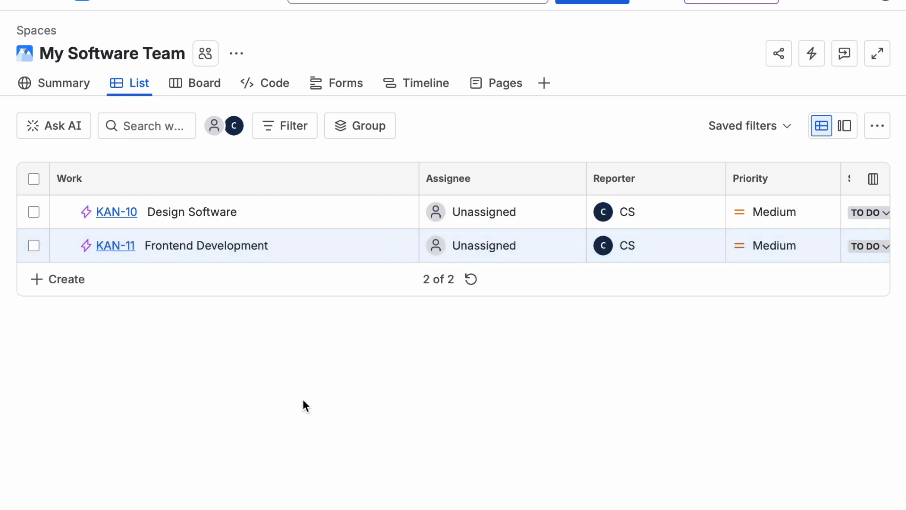
Step: Create a work item named Backend Development
left_click(72, 283)
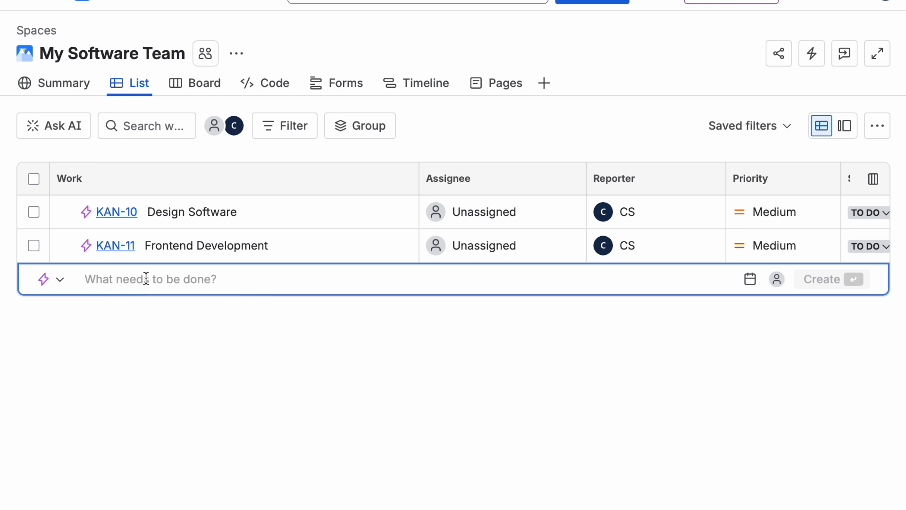
type("Backend De")
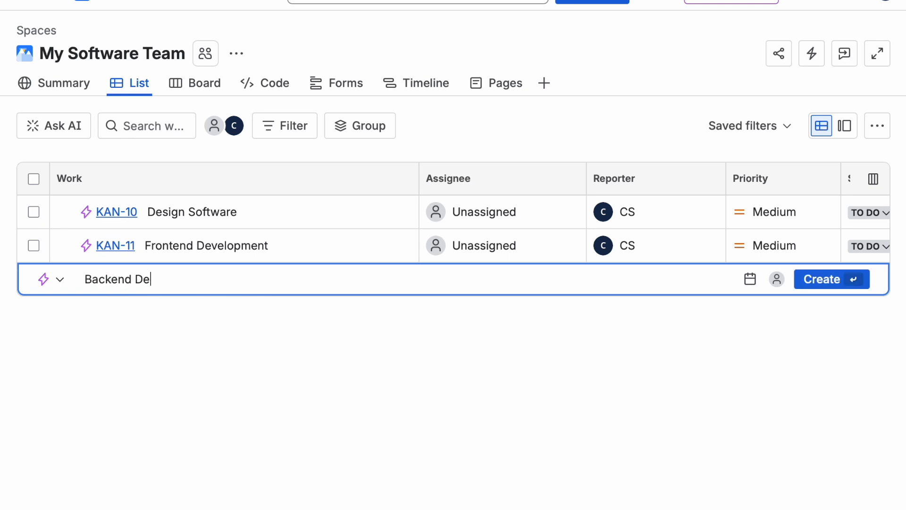
type("velopment")
left_click(822, 292)
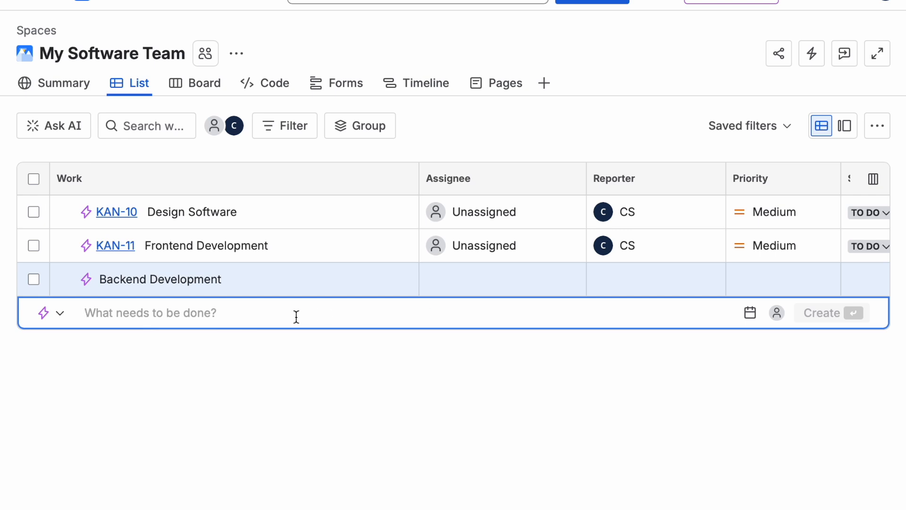
left_click(370, 453)
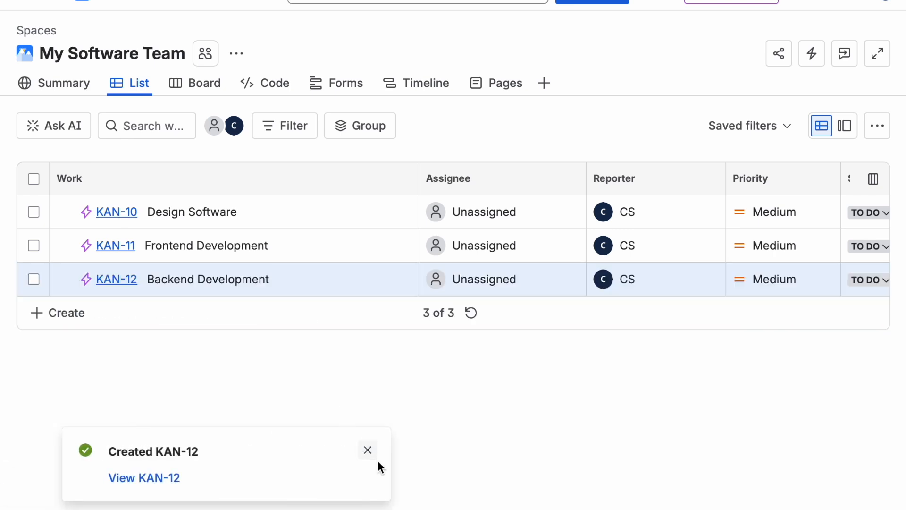
left_click(371, 456)
Step: Create a work item named Database Creation
left_click(71, 313)
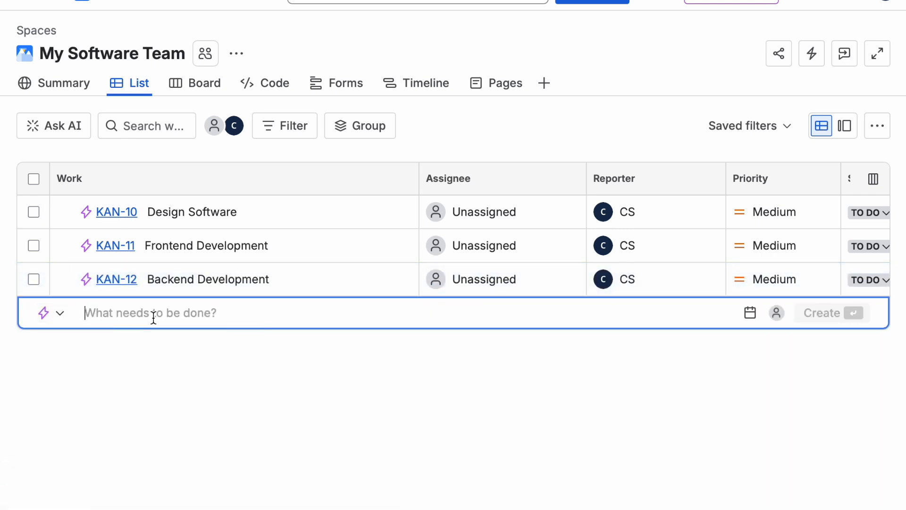
type("Database Creation")
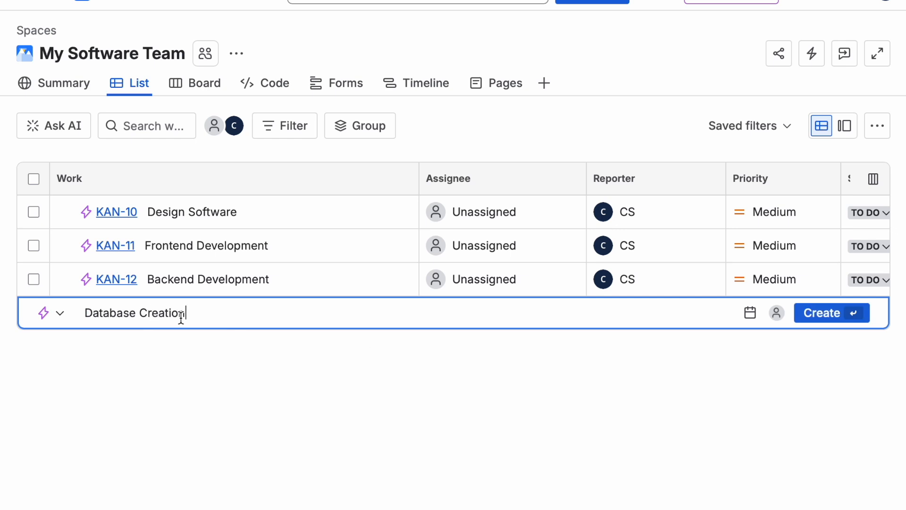
left_click(816, 322)
left_click(368, 452)
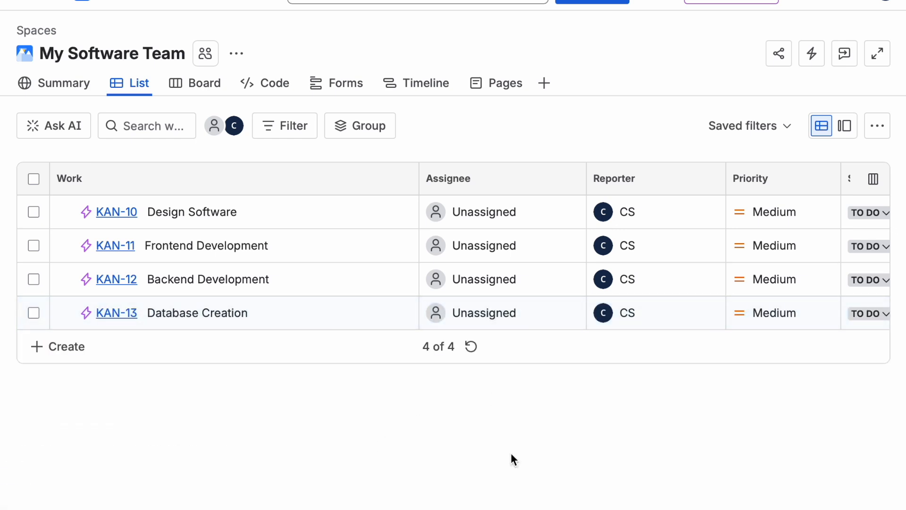
Step: Create a work item named Unit Testing
left_click(71, 349)
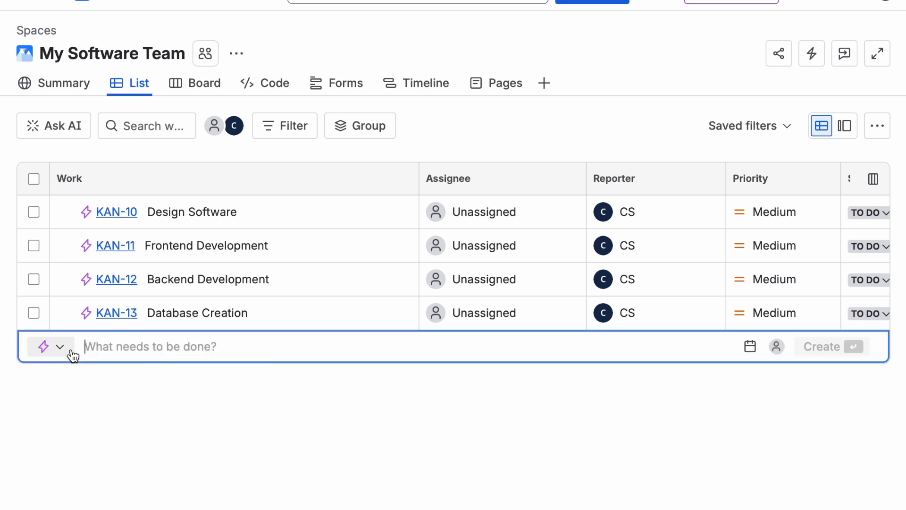
type("Unit Testing")
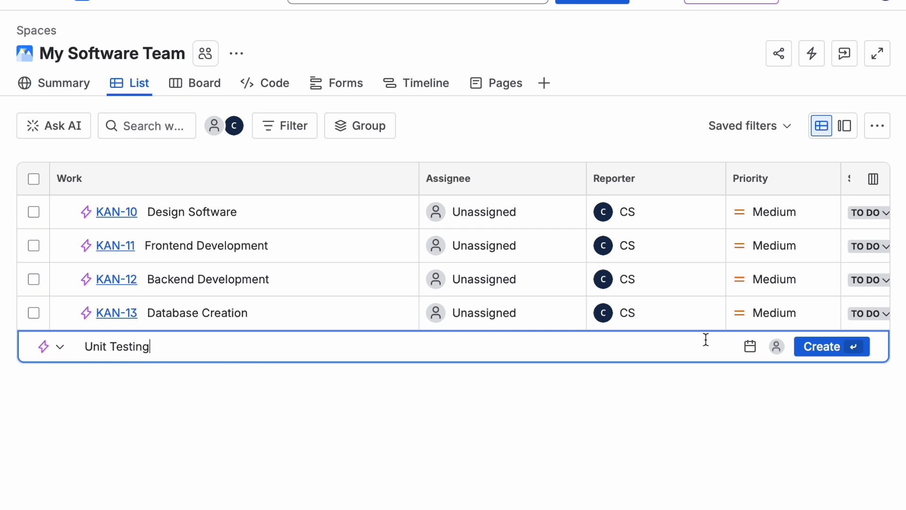
key("Return")
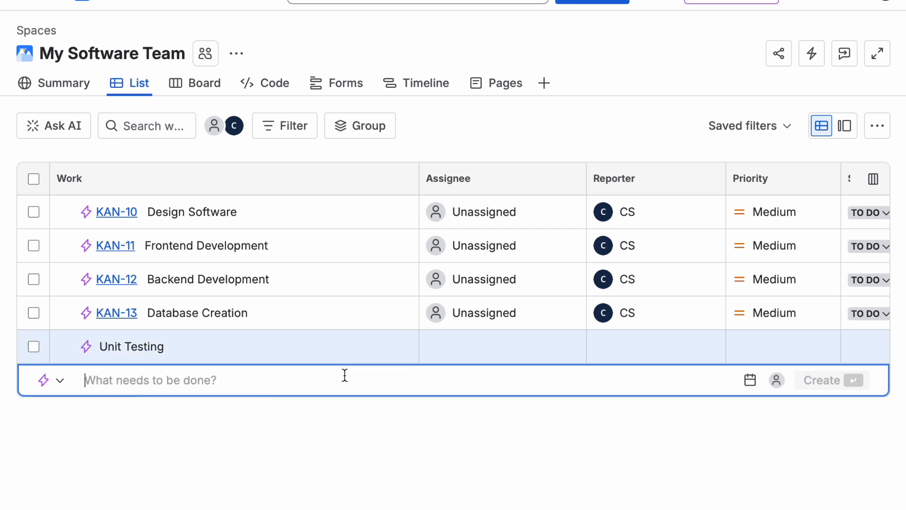
left_click(367, 451)
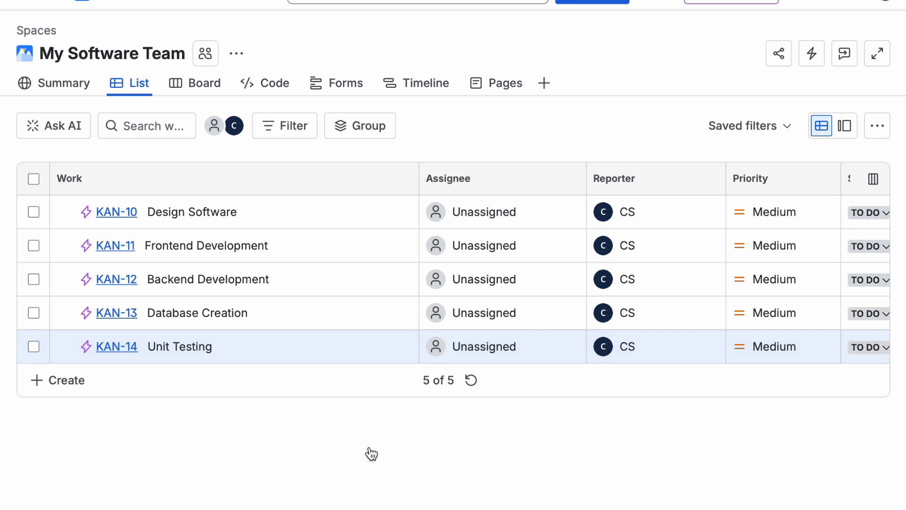
Step: Create a work item named Project Deployment
left_click(66, 381)
key("Escape")
left_click(47, 378)
type("Project De")
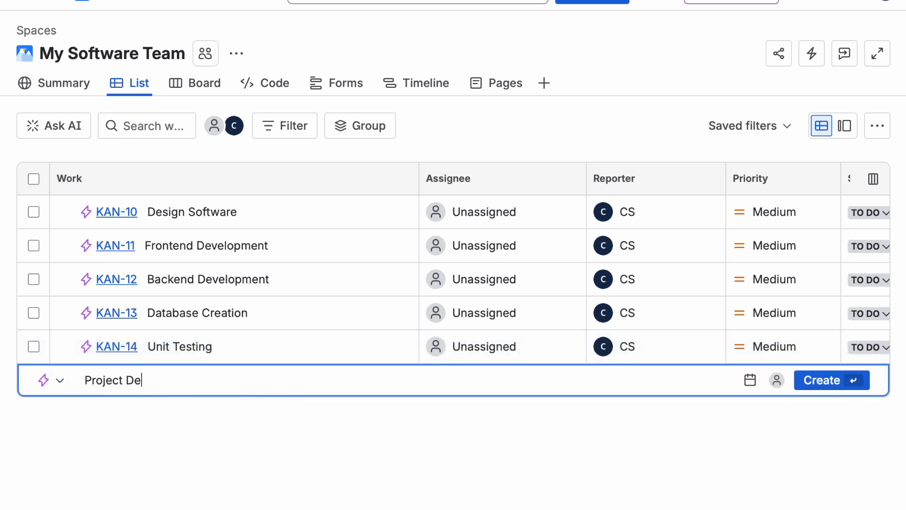
type("ployment")
left_click(821, 388)
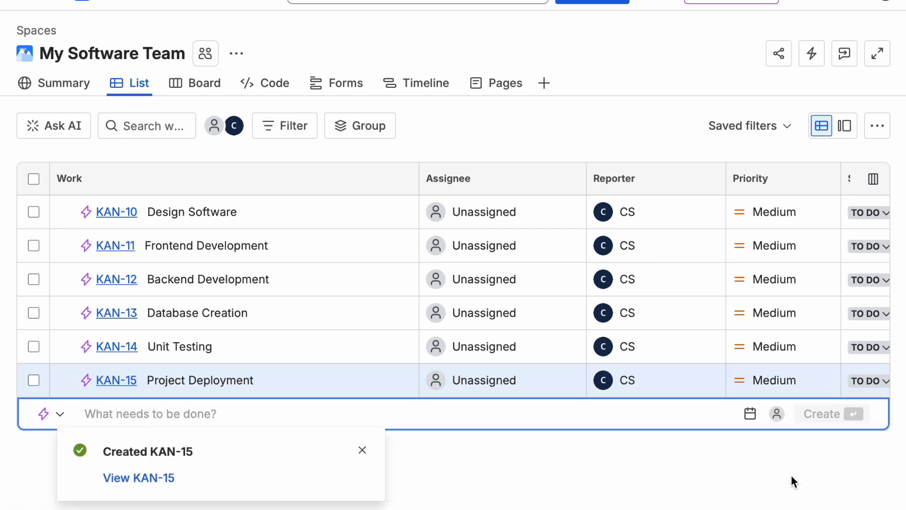
left_click(367, 449)
left_click(367, 449)
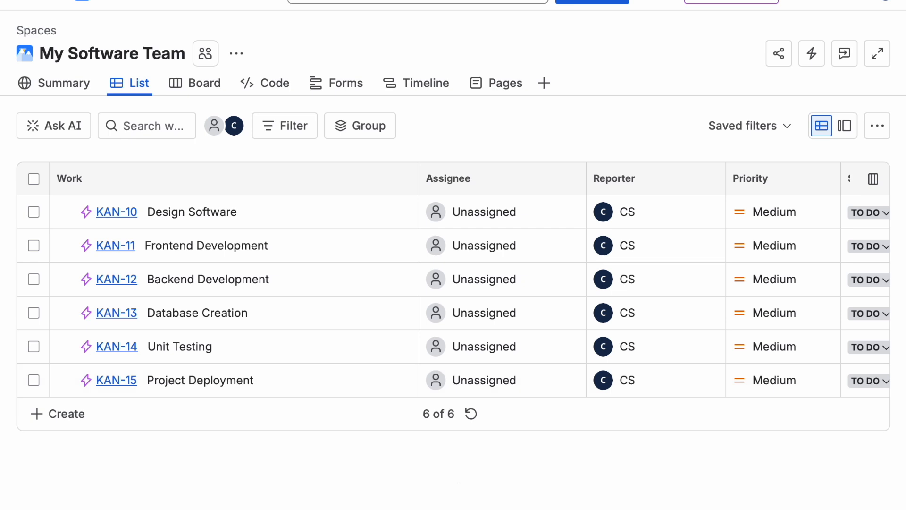
Step: Bulk edit the Design Software work item, setting its due date to 5/1/2026 and its priority to Highest
scroll(67, 467, "down", 2)
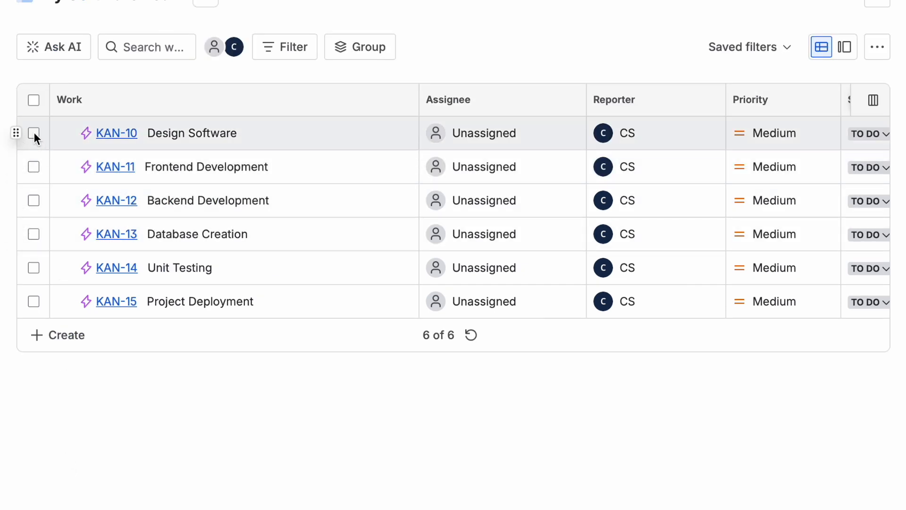
left_click(34, 133)
left_click(365, 499)
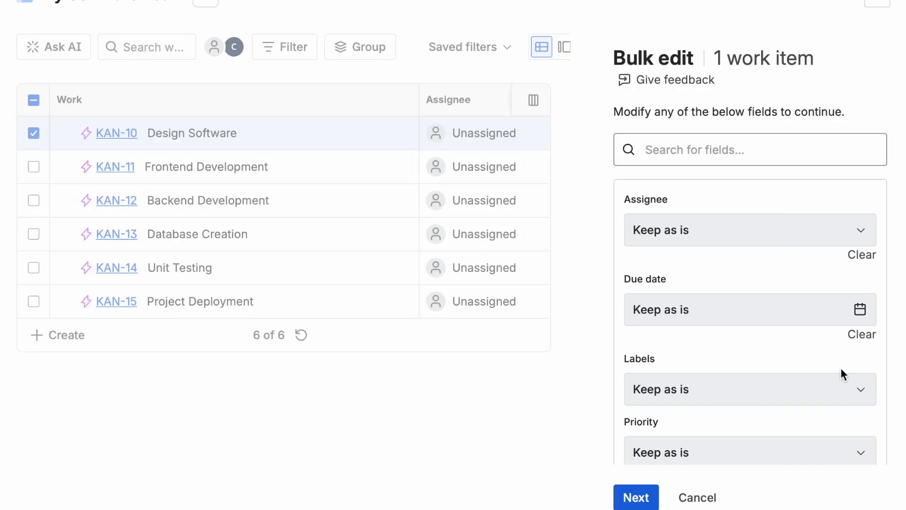
left_click(860, 309)
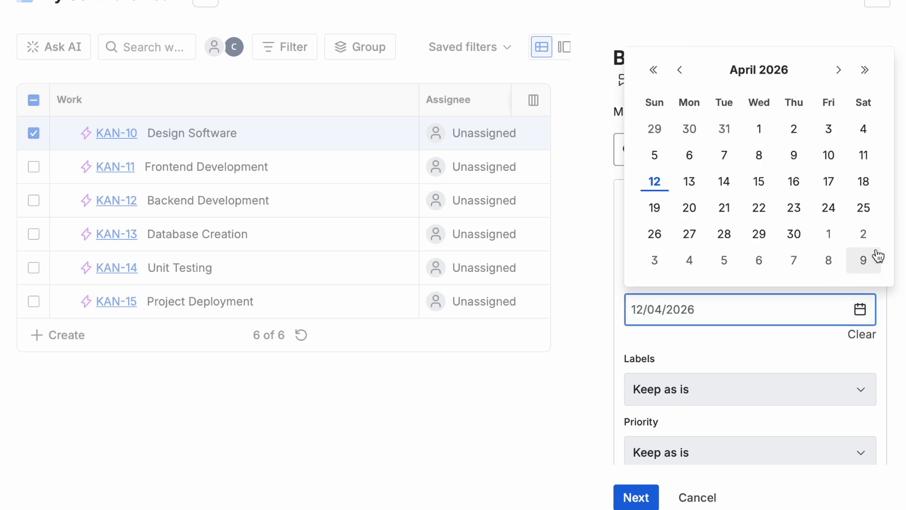
left_click(838, 70)
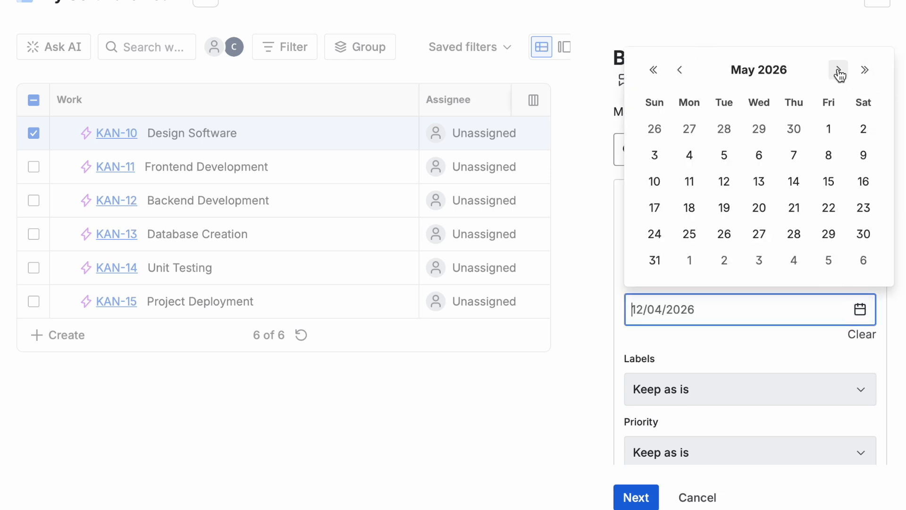
left_click(832, 133)
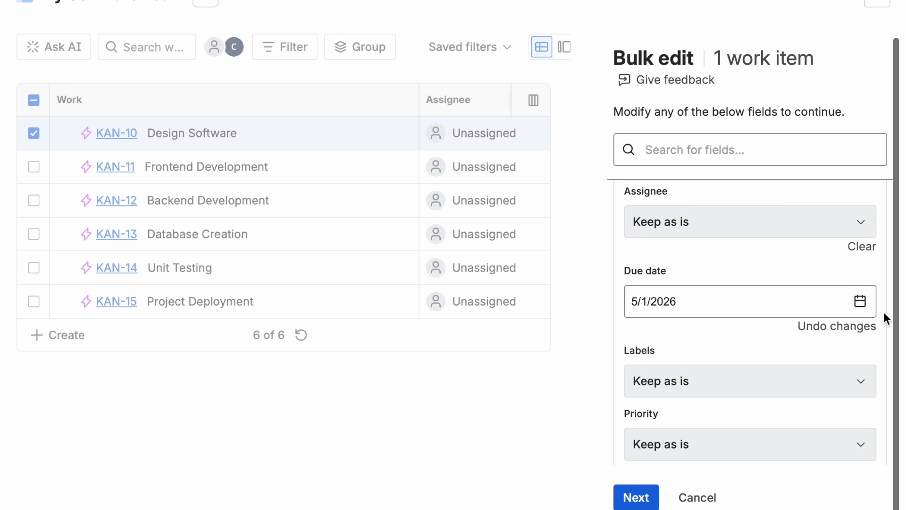
left_click(863, 447)
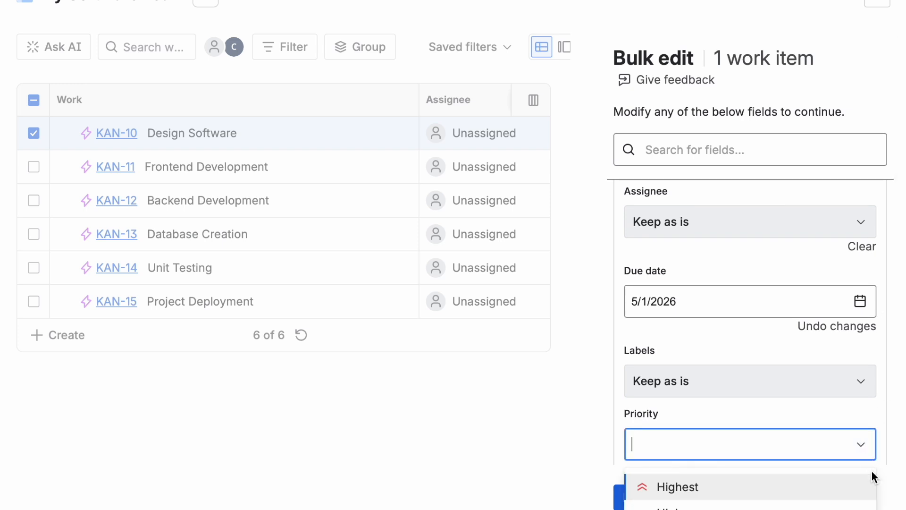
scroll(882, 476, "down", 2)
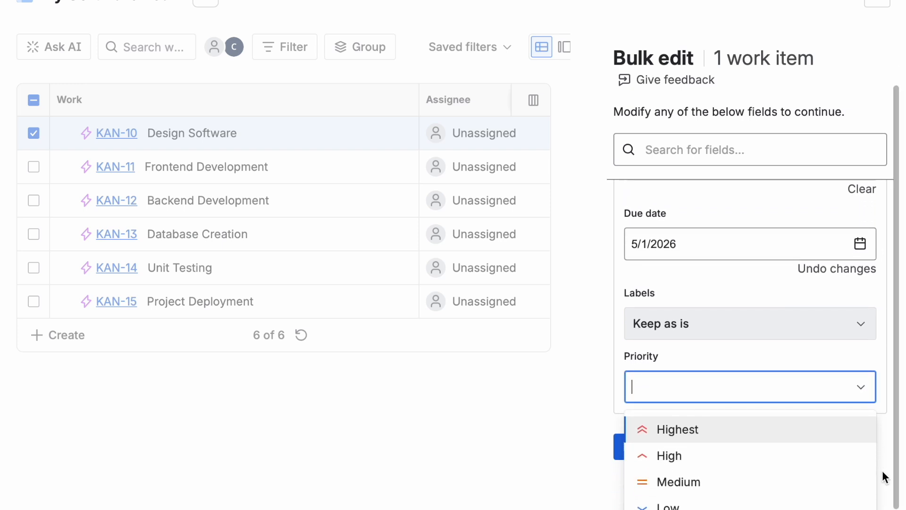
left_click(788, 433)
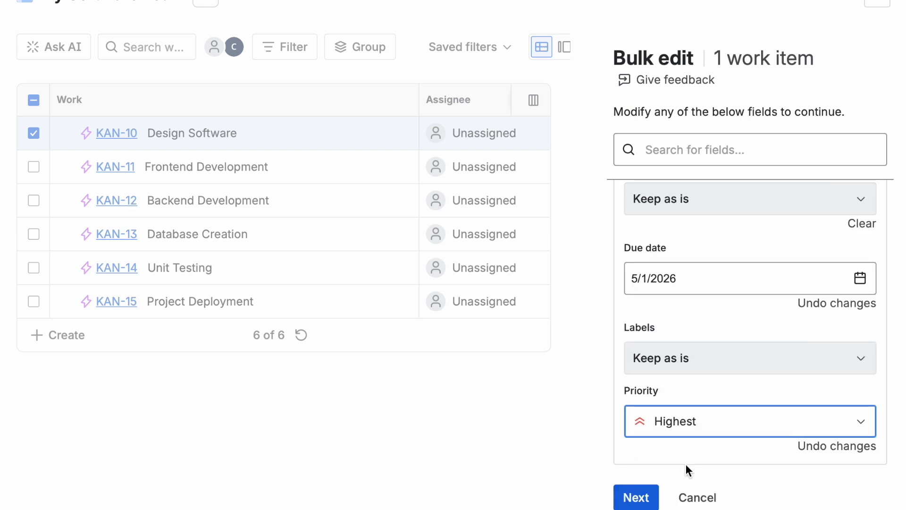
left_click(635, 495)
left_click(645, 496)
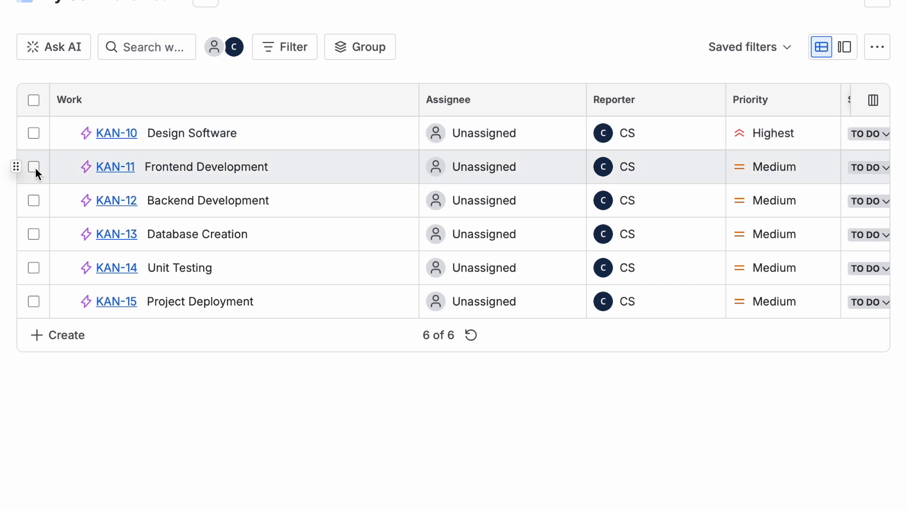
Step: Bulk edit the Frontend Development work item and set its due date to 5/8/2026
left_click(33, 166)
left_click(374, 499)
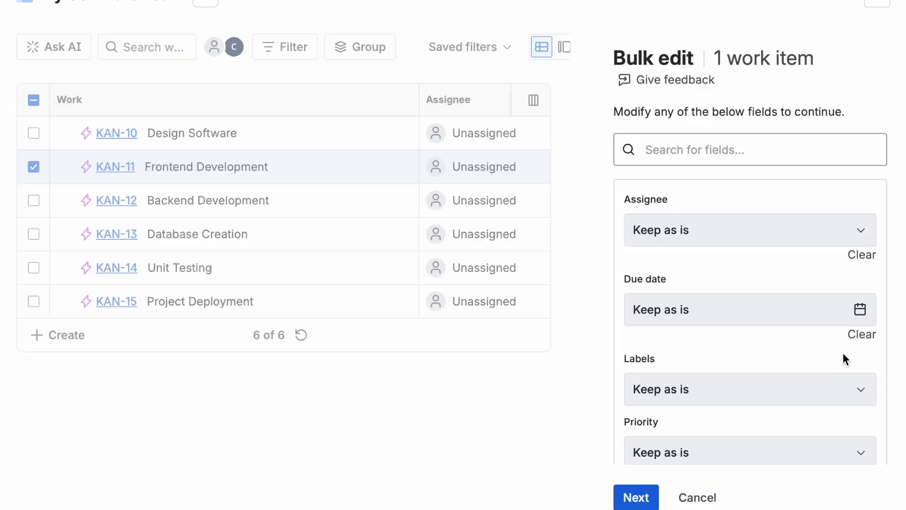
left_click(860, 309)
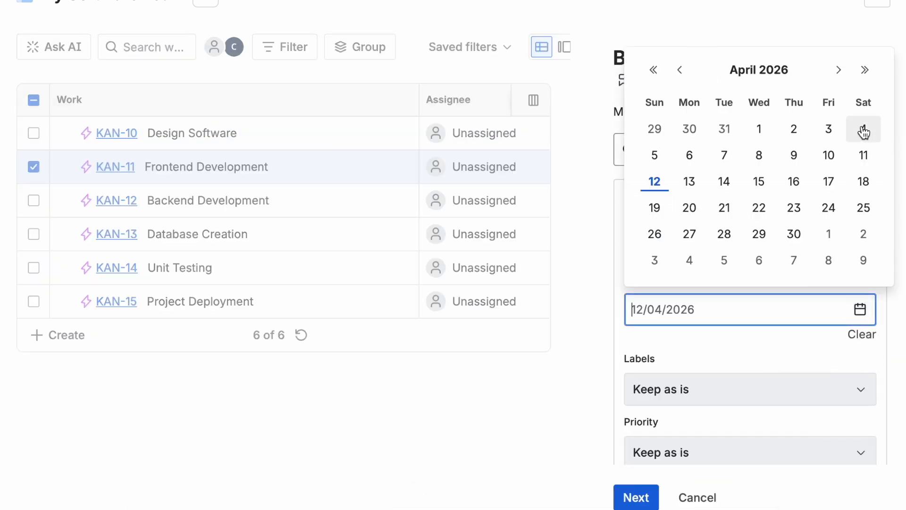
left_click(839, 72)
left_click(828, 155)
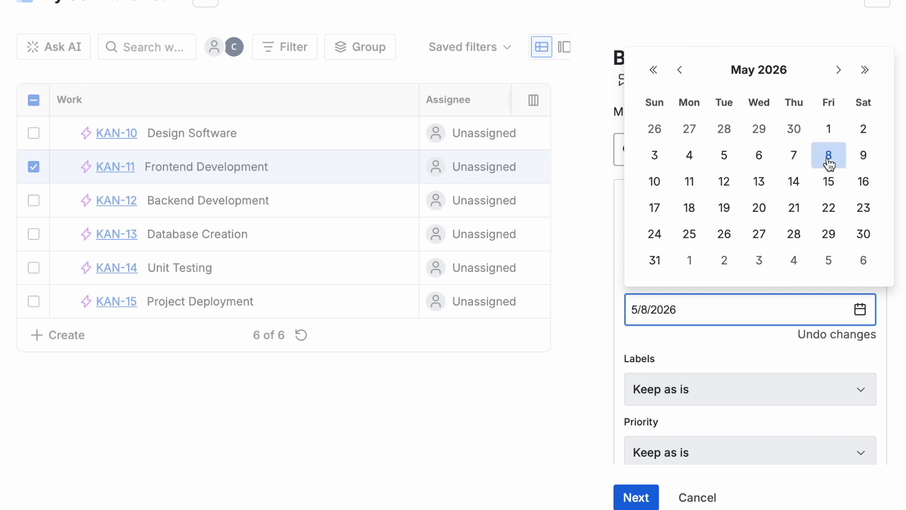
left_click(879, 352)
Step: Set Frontend Development's priority to High, apply the bulk edit and clear the selection
scroll(879, 363, "down", 1)
left_click(857, 441)
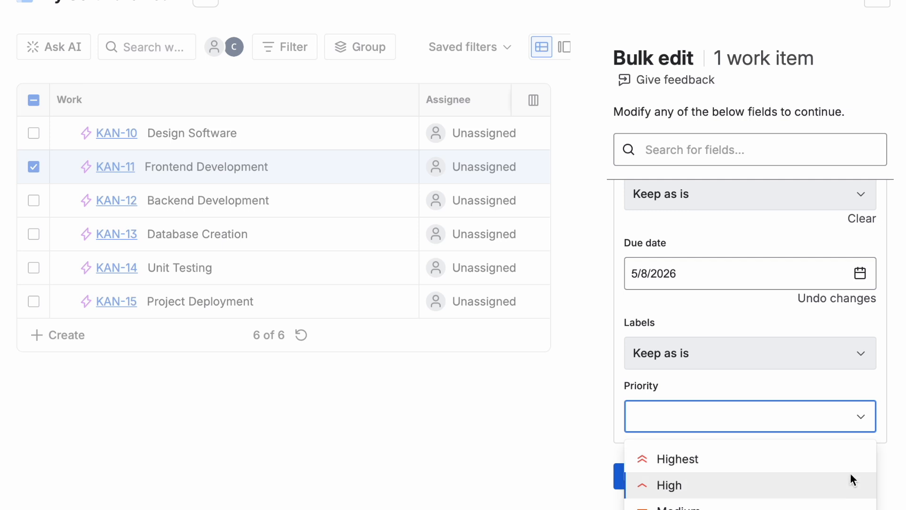
left_click(850, 482)
left_click(637, 496)
left_click(623, 409)
left_click(645, 497)
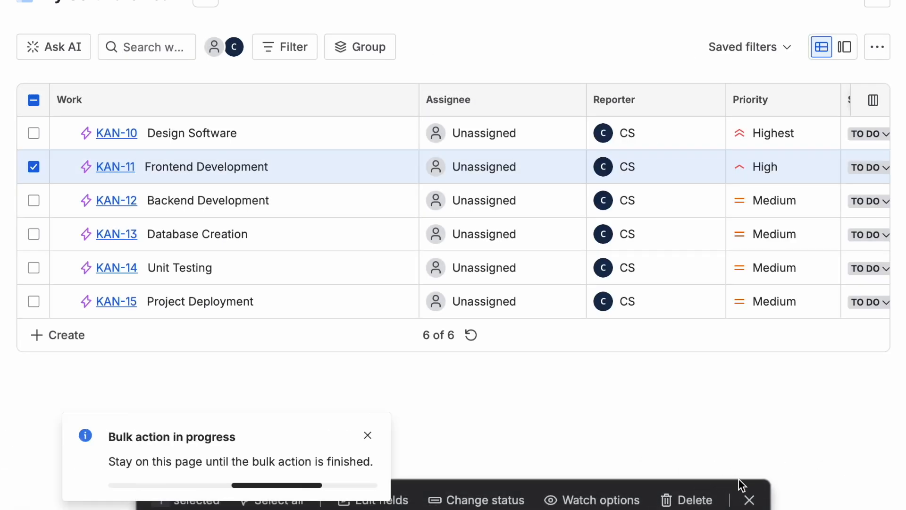
left_click(749, 500)
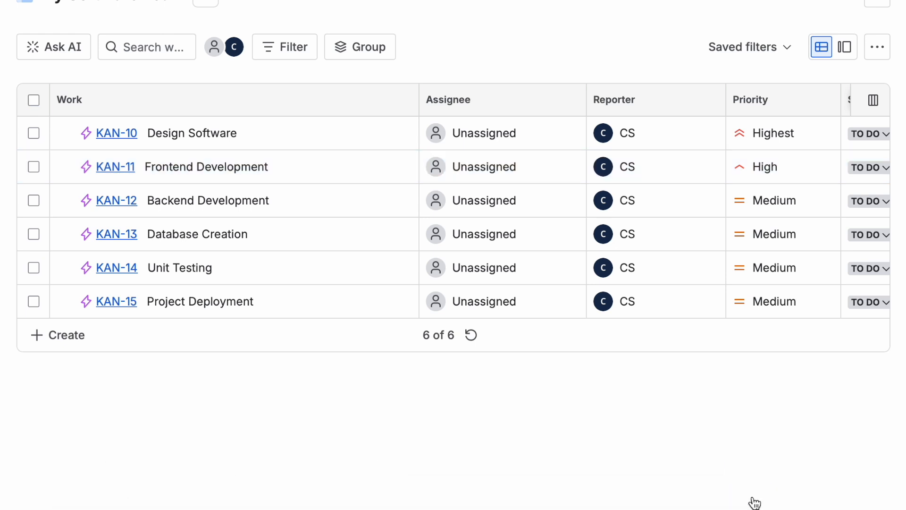
Step: Bulk edit the Backend Development work item, setting its due date to 5/15/2026 and priority to High
left_click(34, 200)
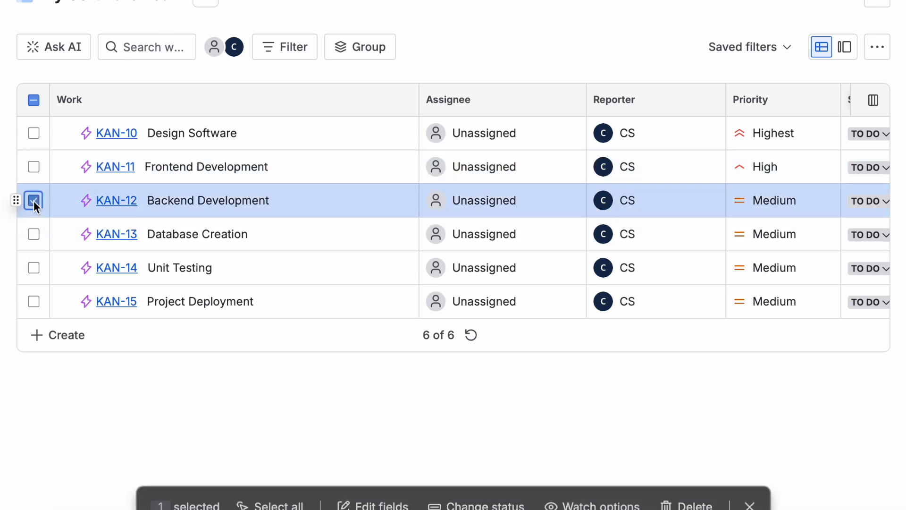
left_click(368, 500)
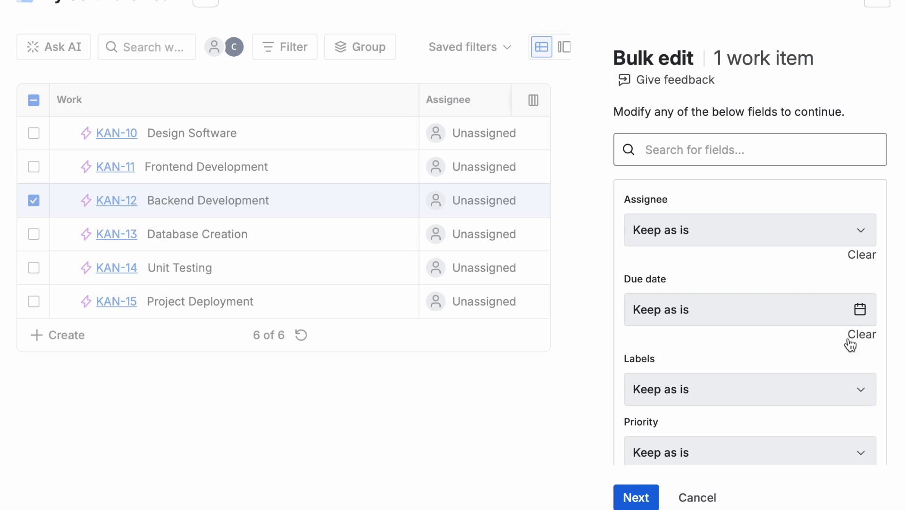
left_click(860, 311)
left_click(838, 70)
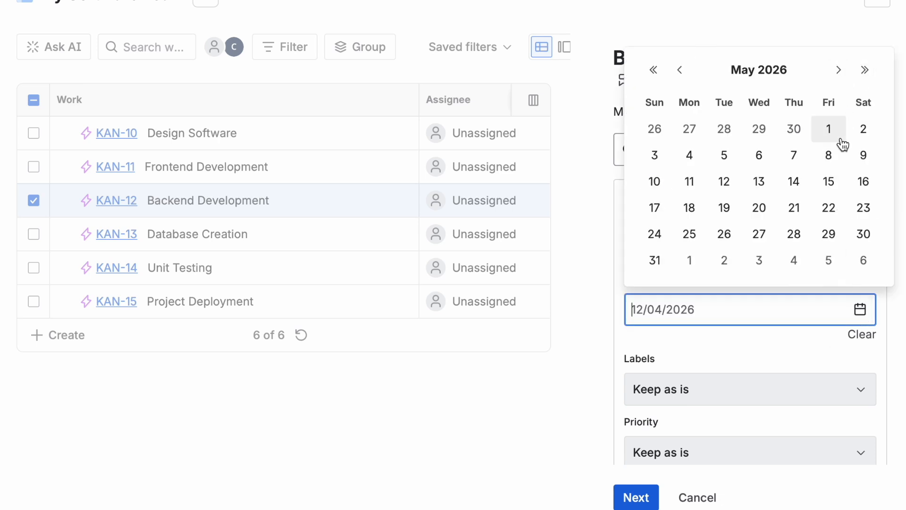
left_click(829, 181)
scroll(886, 351, "down", 1)
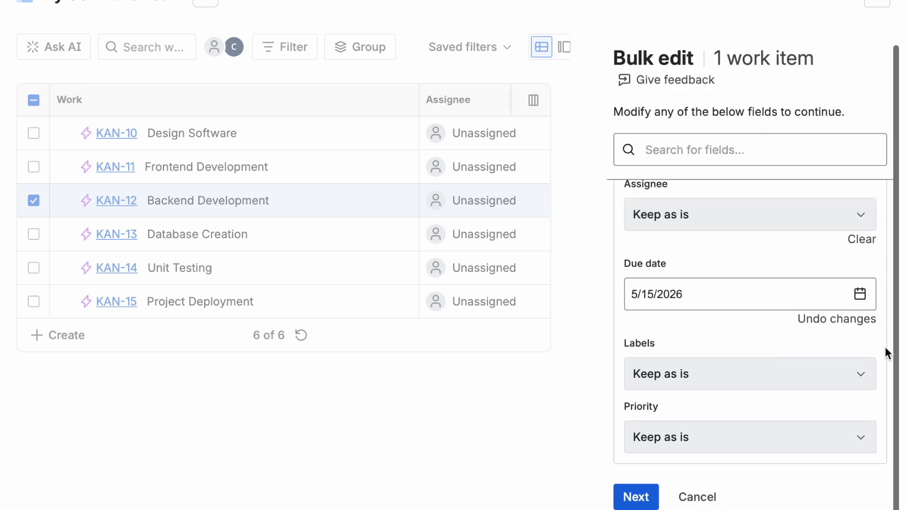
left_click(862, 437)
scroll(891, 492, "down", 2)
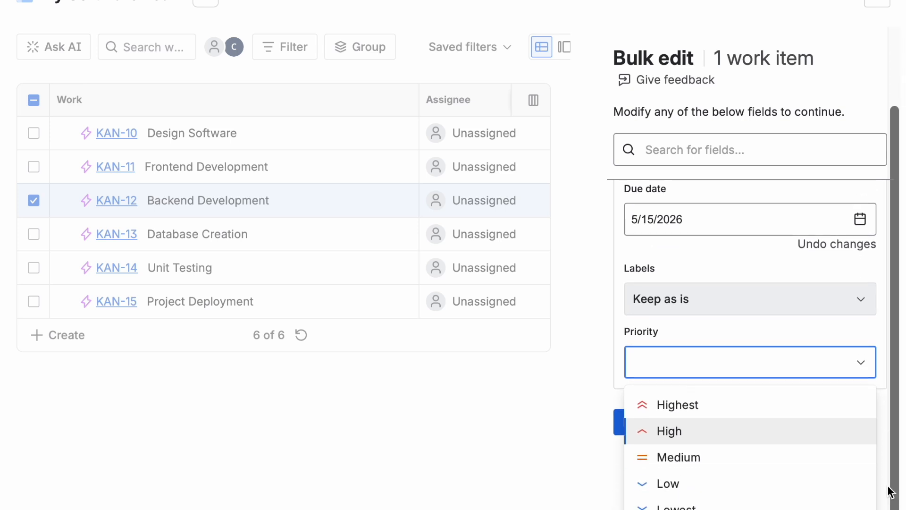
left_click(843, 431)
left_click(647, 499)
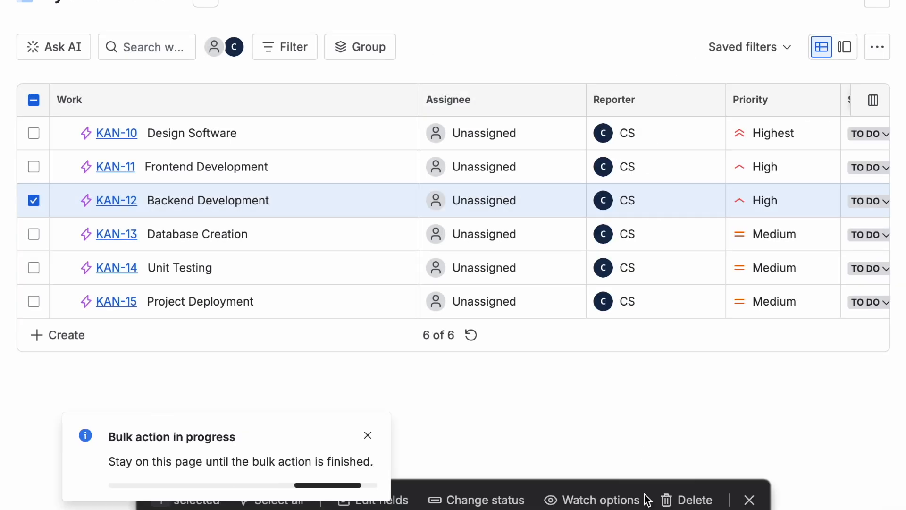
left_click(363, 457)
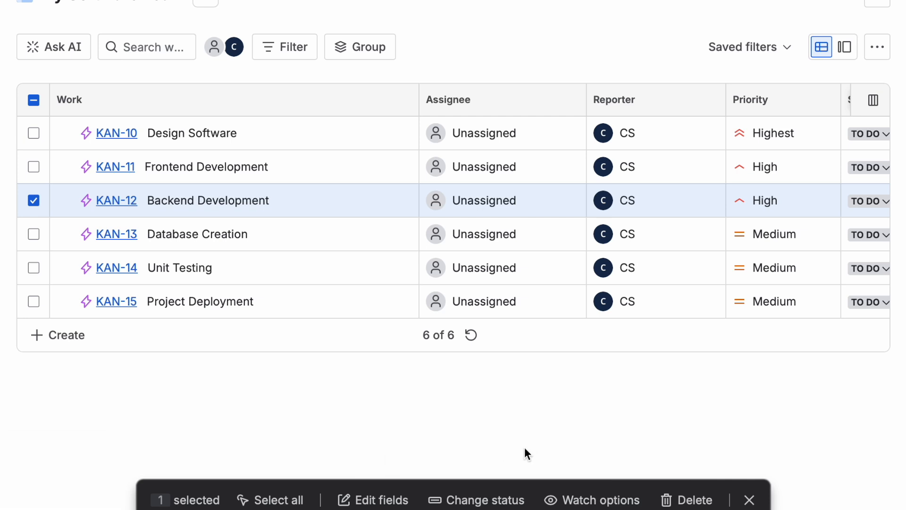
left_click(750, 499)
Step: Bulk edit the Database Creation work item and set its due date to 5/22/2026
left_click(33, 234)
left_click(369, 503)
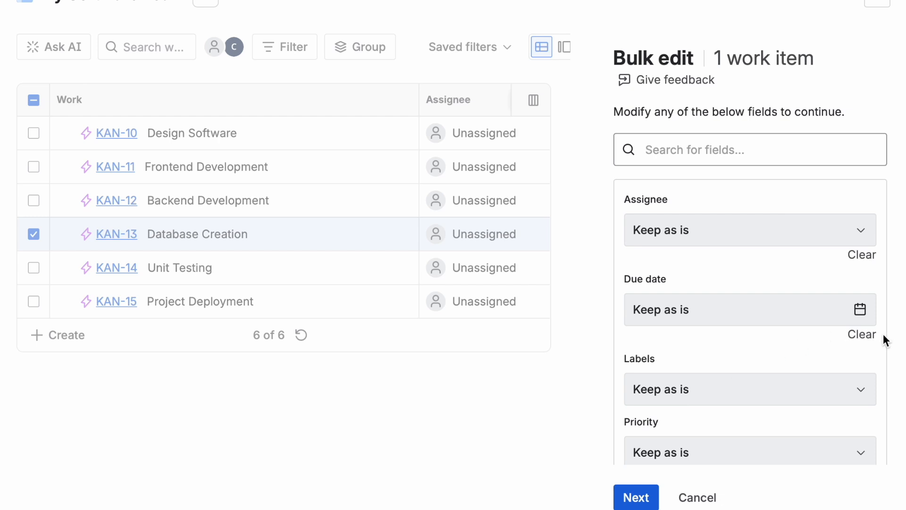
left_click(860, 309)
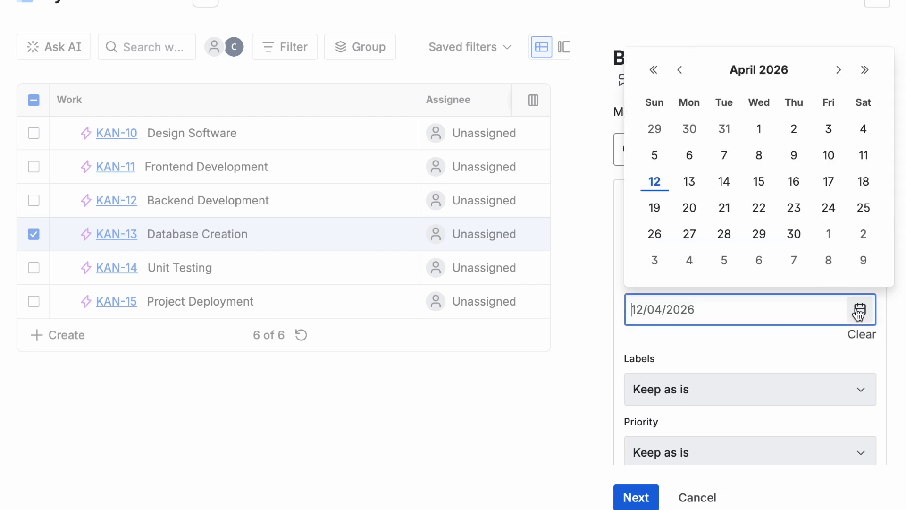
left_click(840, 72)
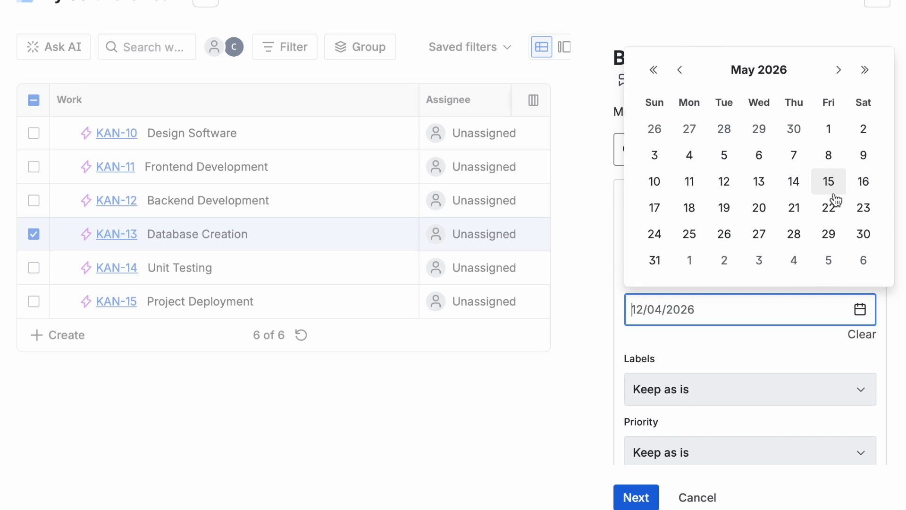
left_click(835, 209)
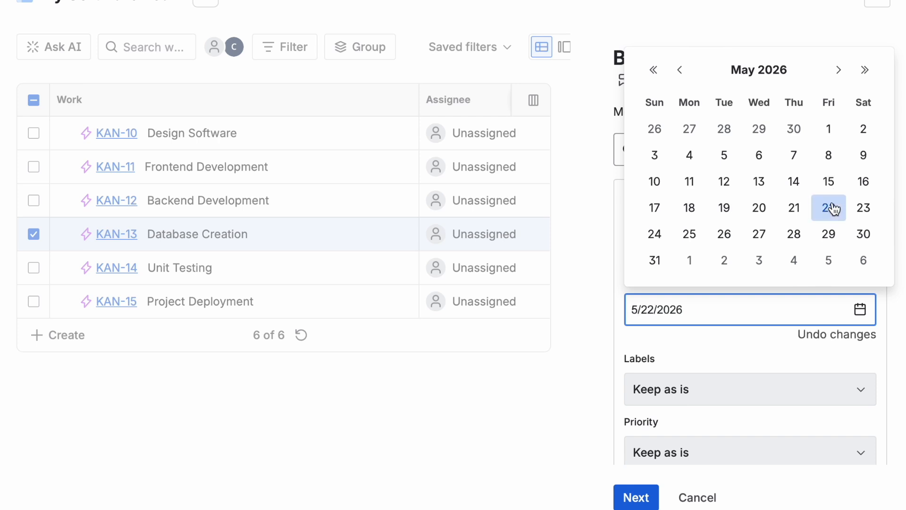
left_click(884, 318)
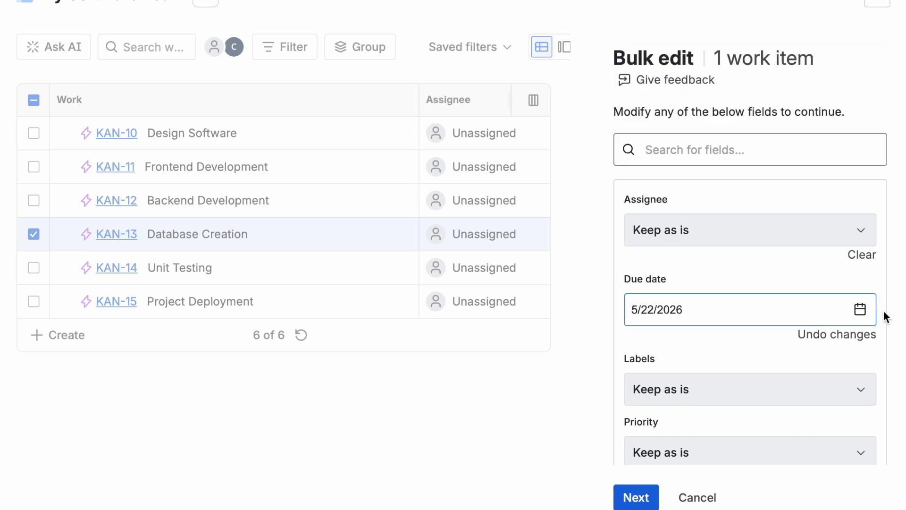
Step: Set Database Creation's priority to Medium, apply the bulk edit and clear the selection
left_click(859, 434)
left_click(827, 464)
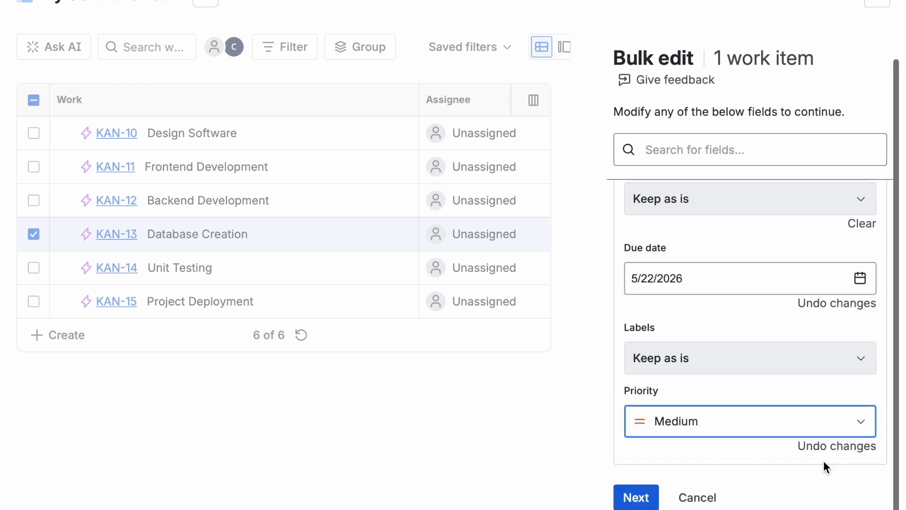
left_click(639, 497)
left_click(622, 410)
left_click(633, 456)
left_click(642, 500)
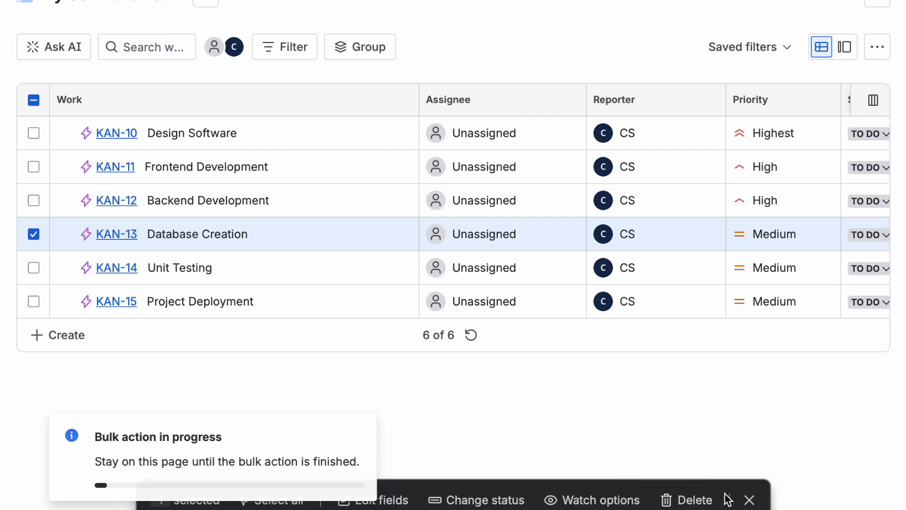
left_click(366, 455)
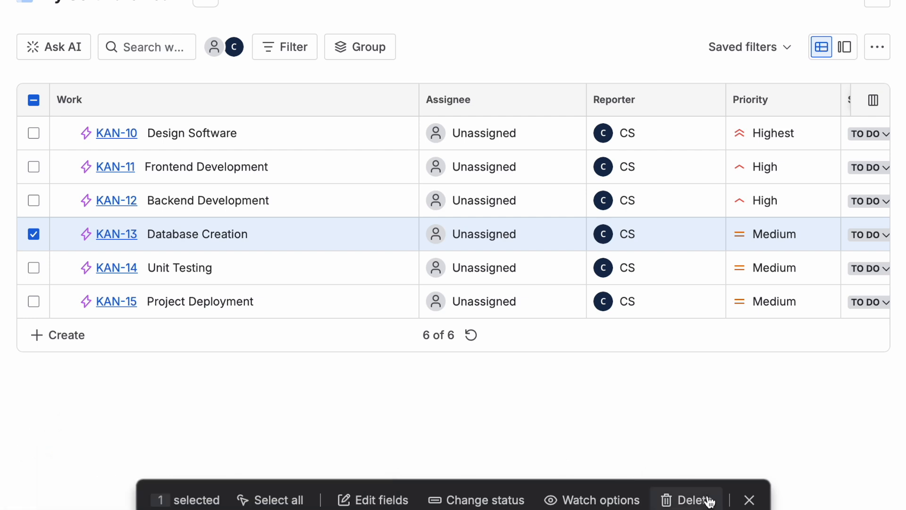
left_click(749, 499)
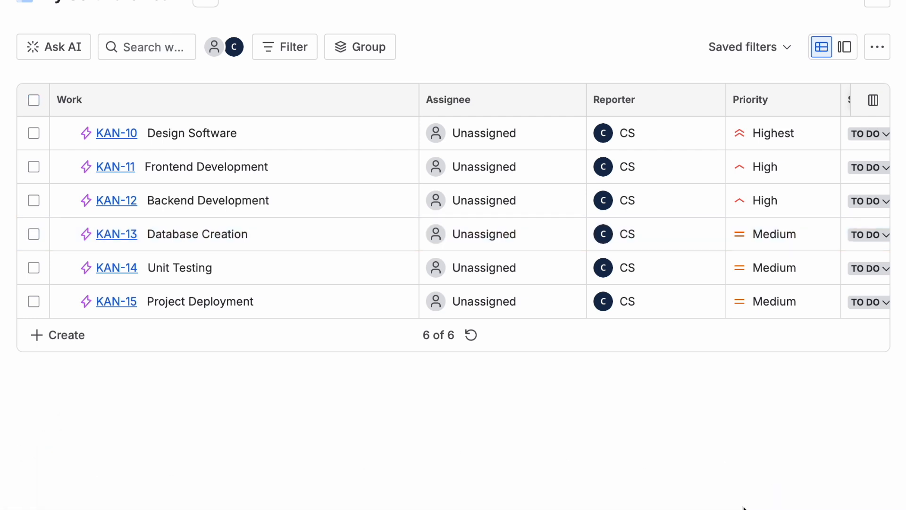
Step: Bulk edit the Unit Testing work item and set its due date to 5/29/2026
left_click(34, 267)
left_click(374, 498)
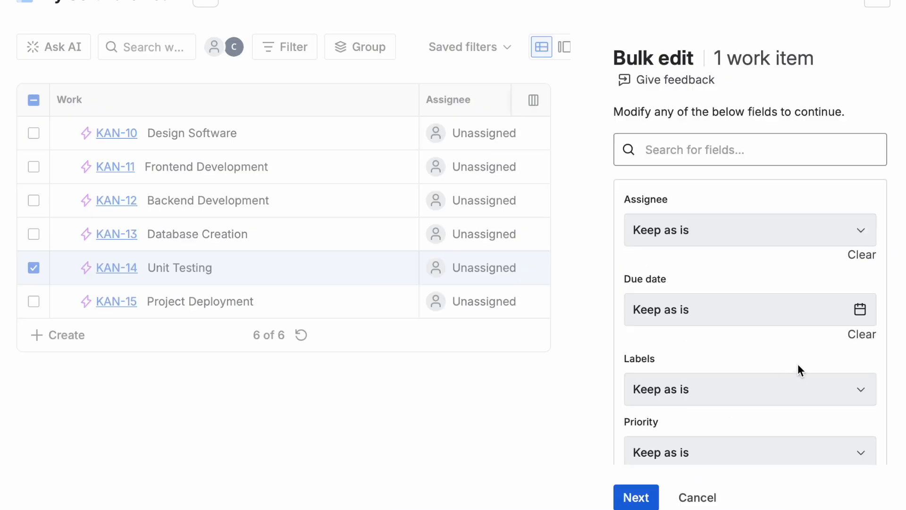
left_click(860, 309)
left_click(838, 70)
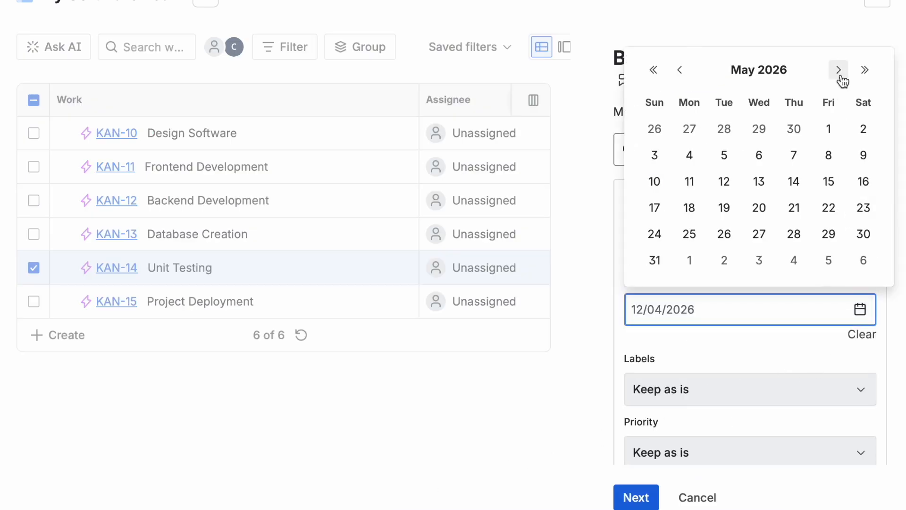
left_click(829, 234)
scroll(893, 364, "down", 1)
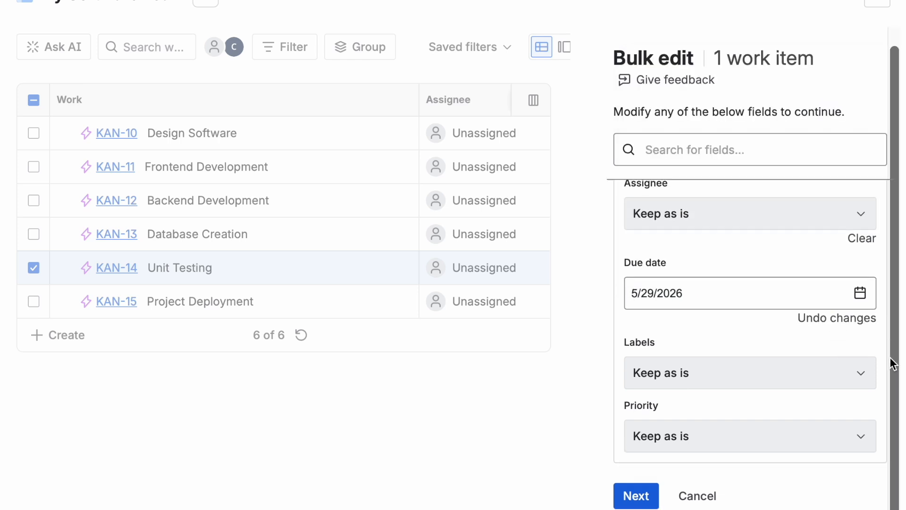
Step: Set Unit Testing's priority to Medium and apply the bulk edit
left_click(859, 435)
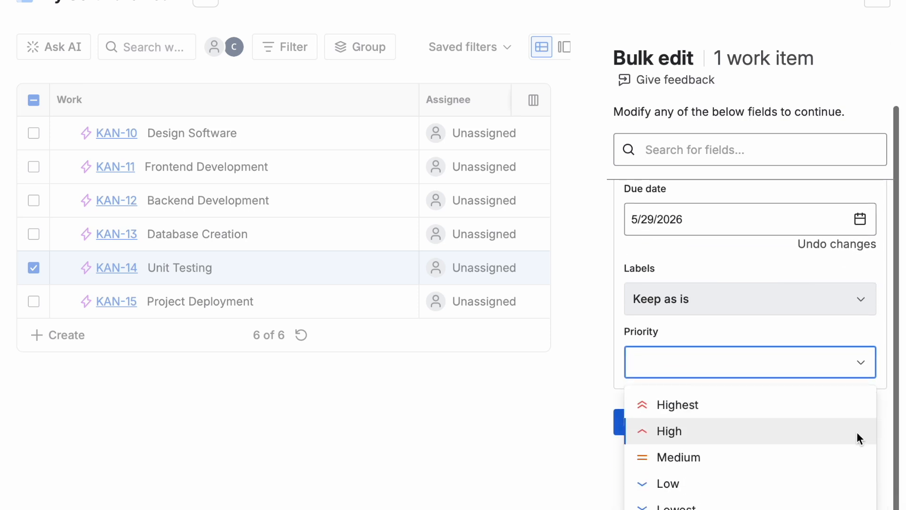
left_click(847, 457)
left_click(635, 498)
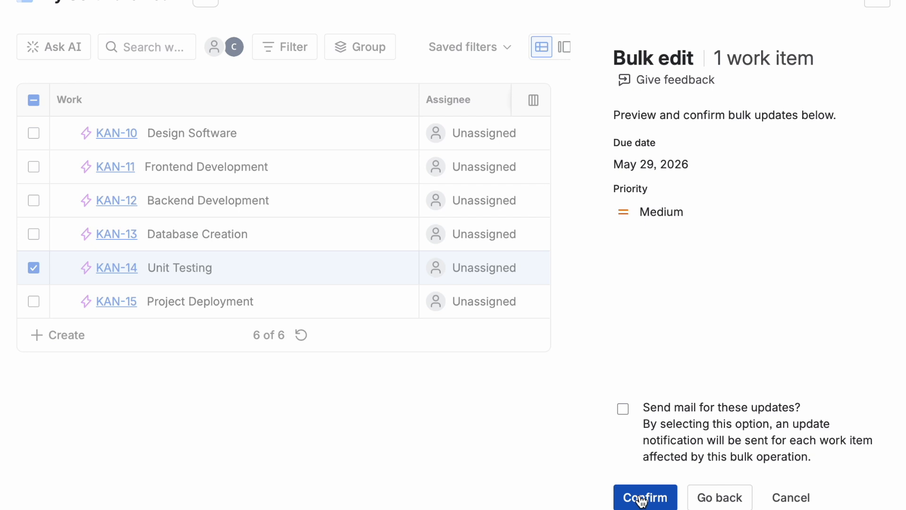
left_click(641, 500)
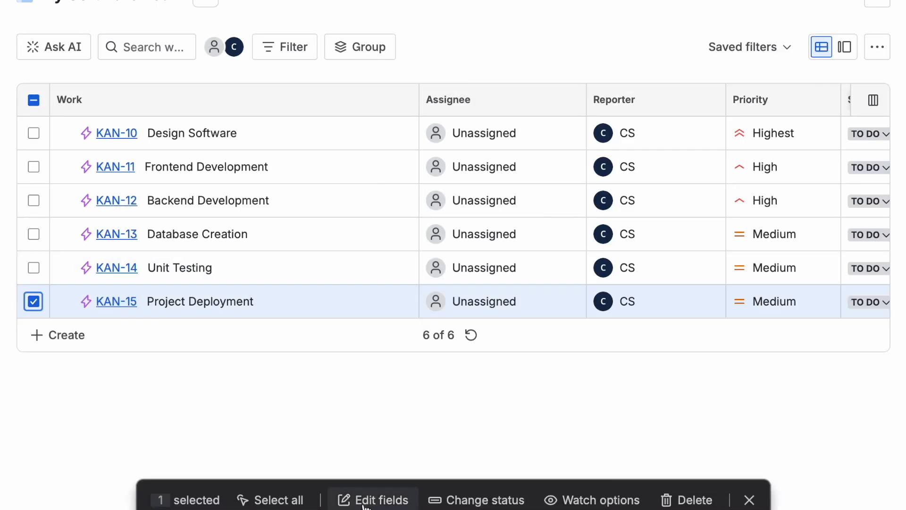
Step: Bulk edit the Project Deployment work item and set its due date to 6/5/2026
left_click(364, 503)
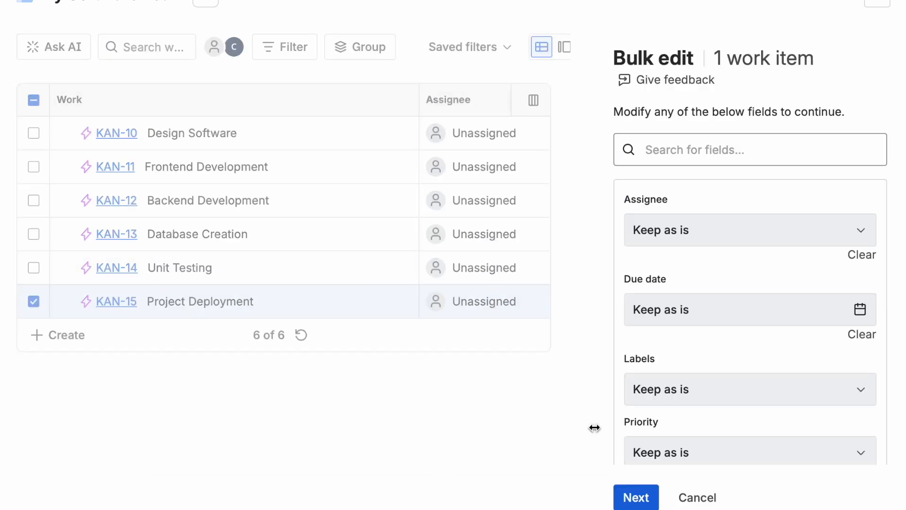
left_click(860, 312)
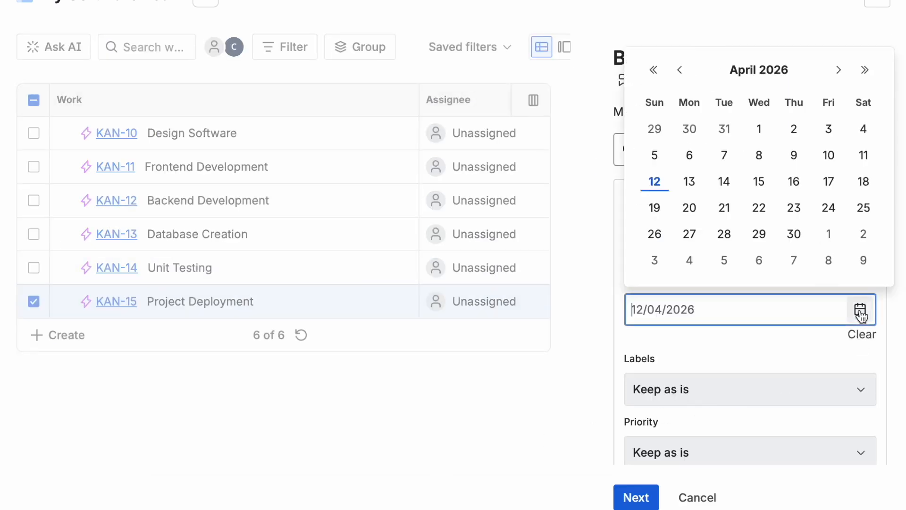
left_click(839, 71)
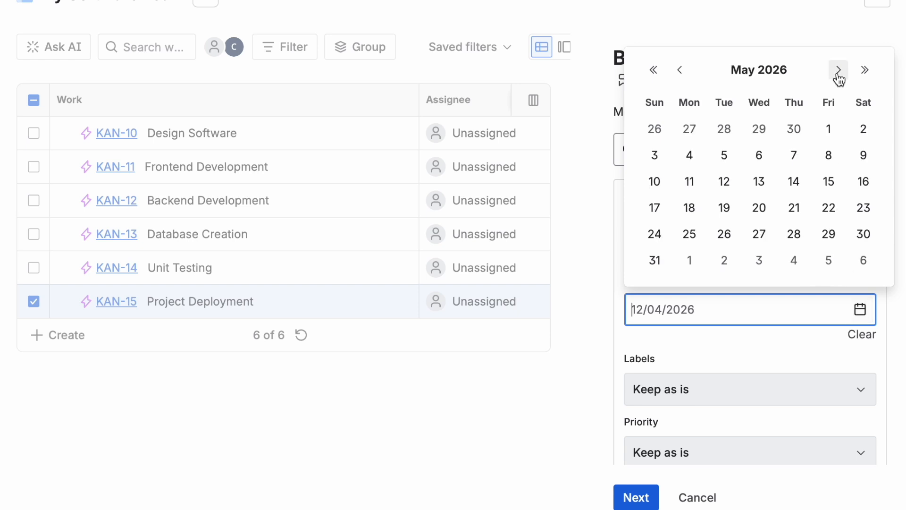
left_click(839, 71)
left_click(832, 132)
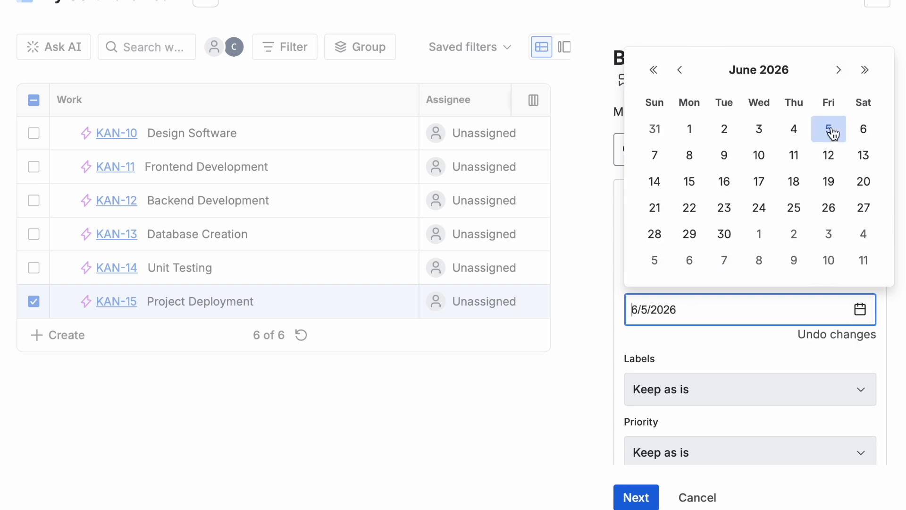
left_click(881, 318)
scroll(881, 318, "down", 1)
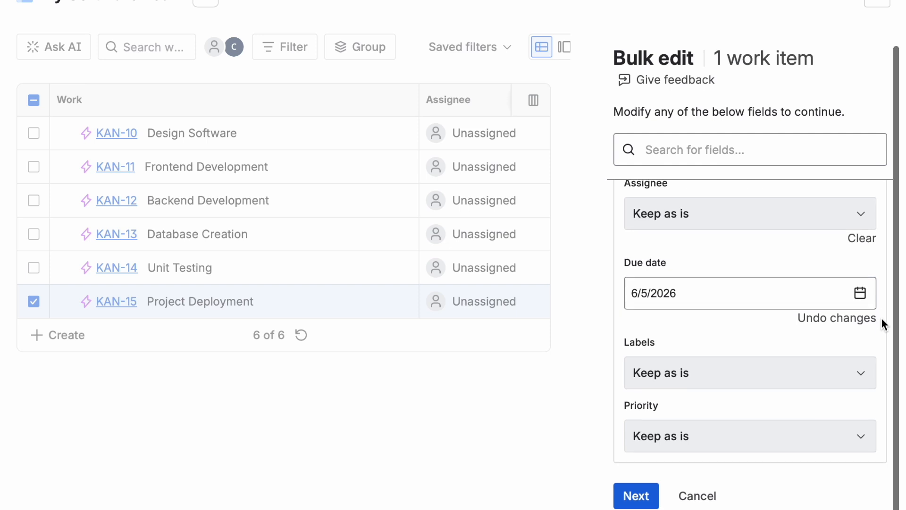
Step: Set Project Deployment's priority to Medium, apply the bulk edit and clear the selection
left_click(862, 445)
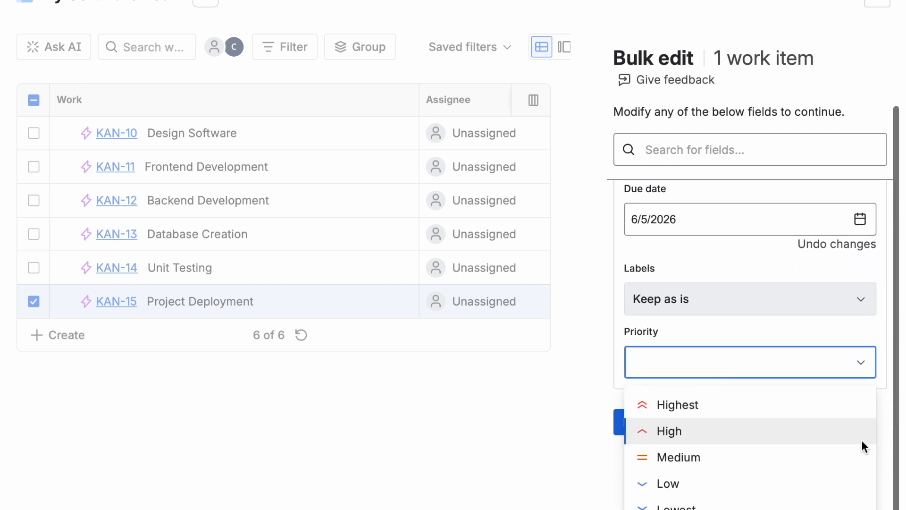
left_click(834, 457)
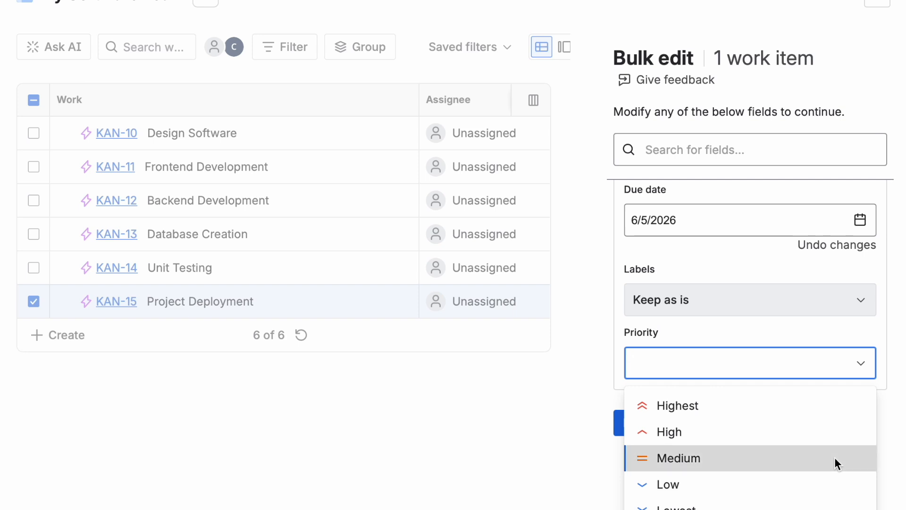
left_click(637, 496)
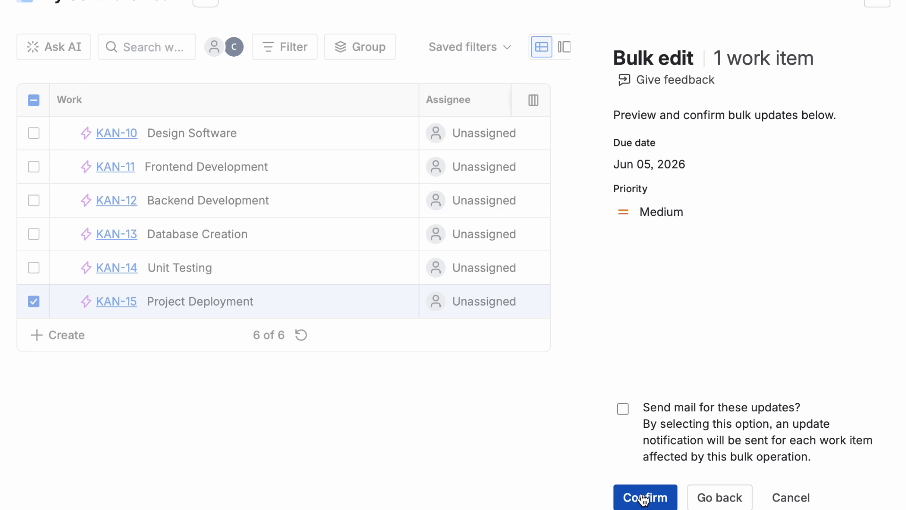
left_click(644, 501)
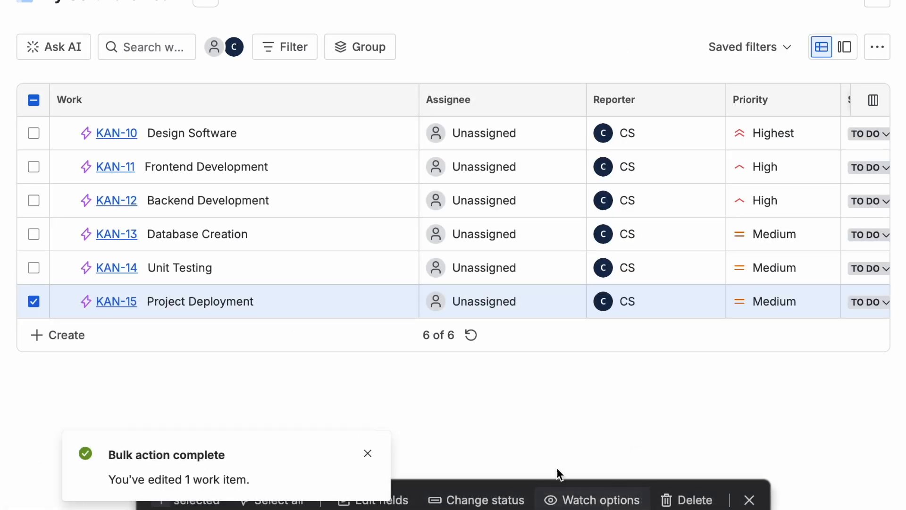
left_click(364, 455)
left_click(749, 499)
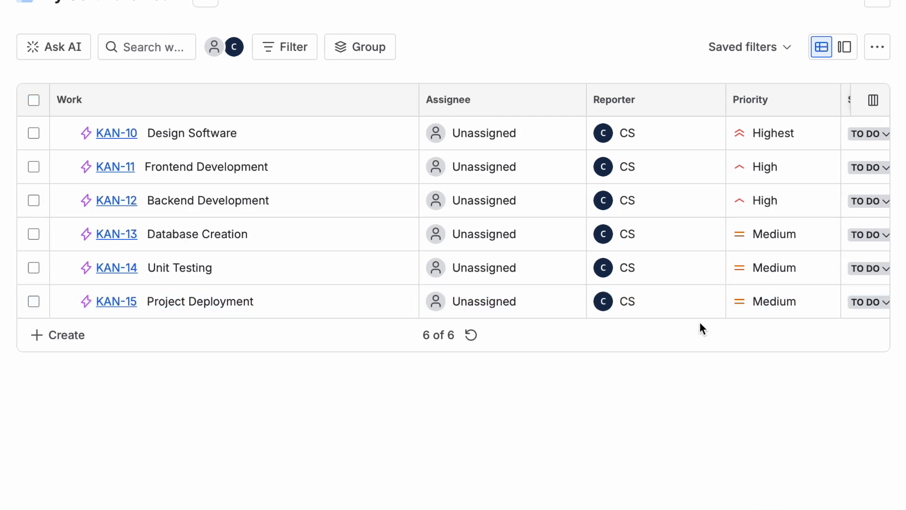
Step: Review the priority and due date columns across all six work items
scroll(686, 306, "right", 5)
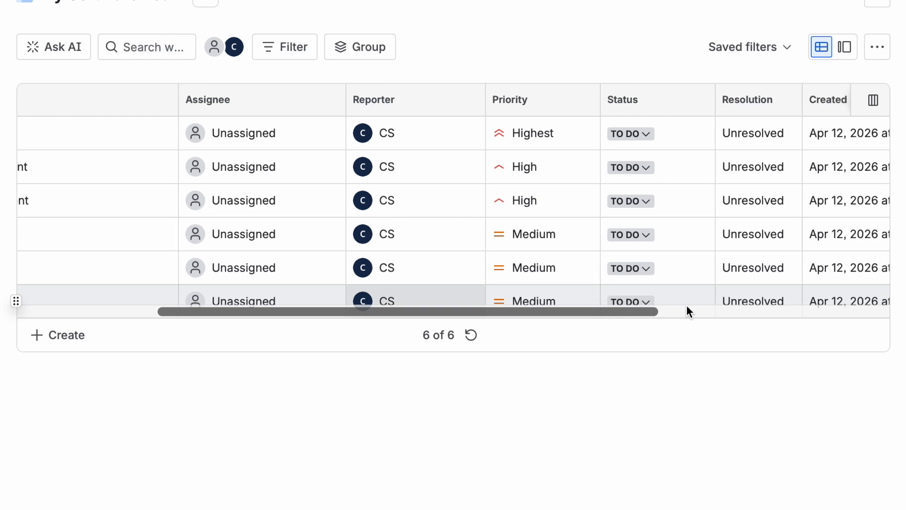
scroll(686, 304, "right", 7)
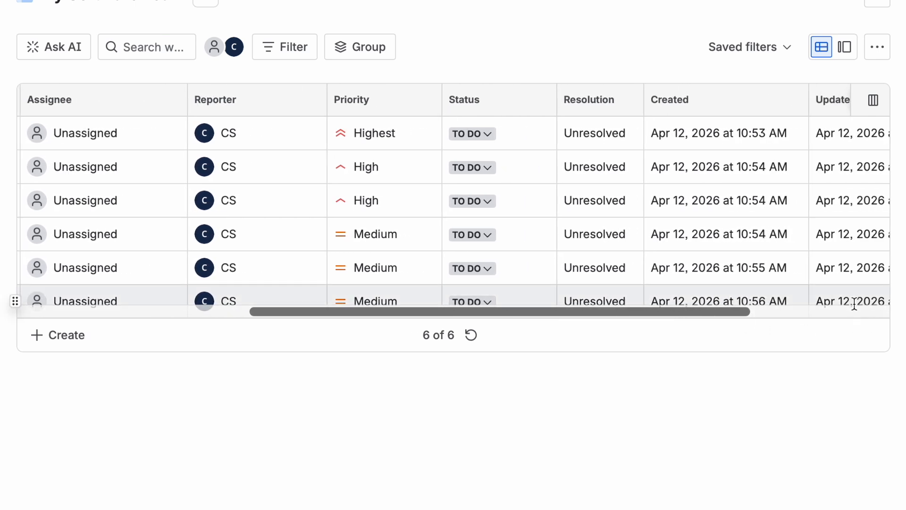
scroll(854, 307, "right", 5)
scroll(854, 305, "right", 5)
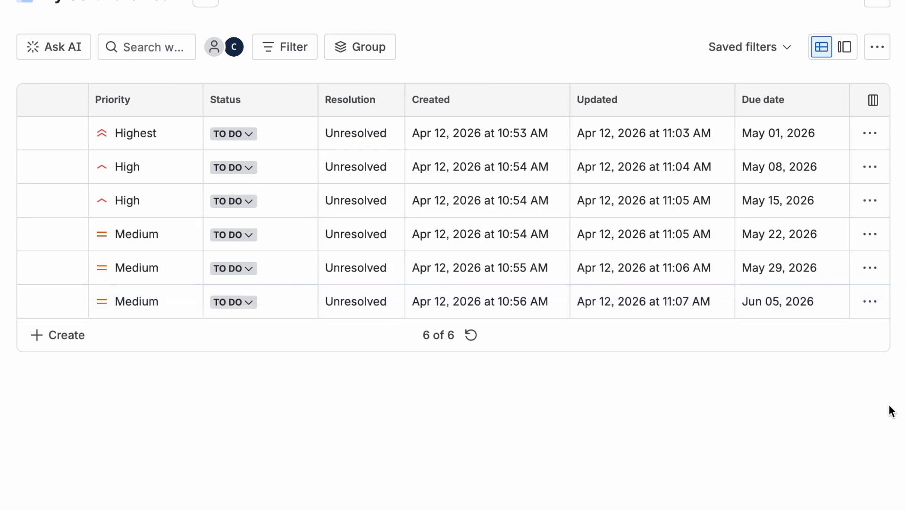
scroll(453, 217, "left", 10)
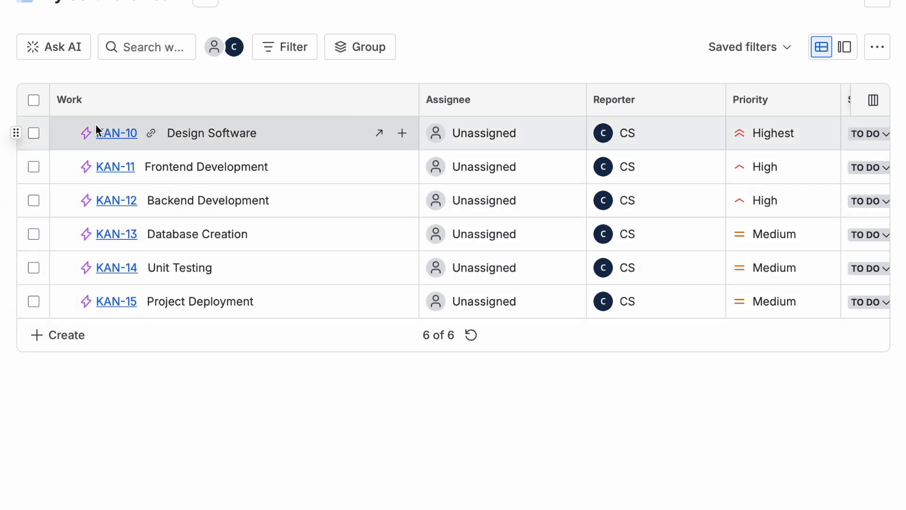
Step: Open the Design Software work item and paste in a two-paragraph description about UI and UX design, saving it
left_click(105, 134)
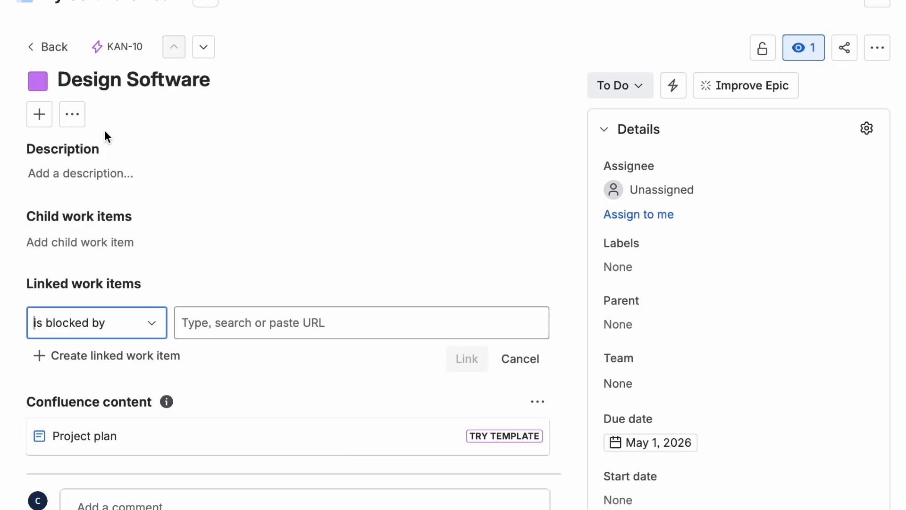
left_click(106, 176)
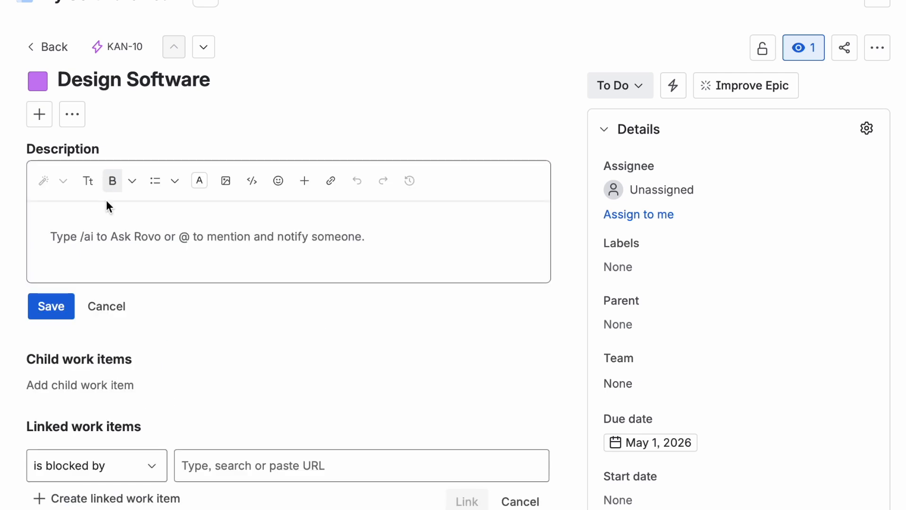
type("Create the complete design for the software application to ensure a clear, user-friendly, and consistent experience across the entire product. This includes defining the user interface (UI), user experience (UX) flow, and all visual elements required for development. The design must align with existing design systems and product guidelines.")
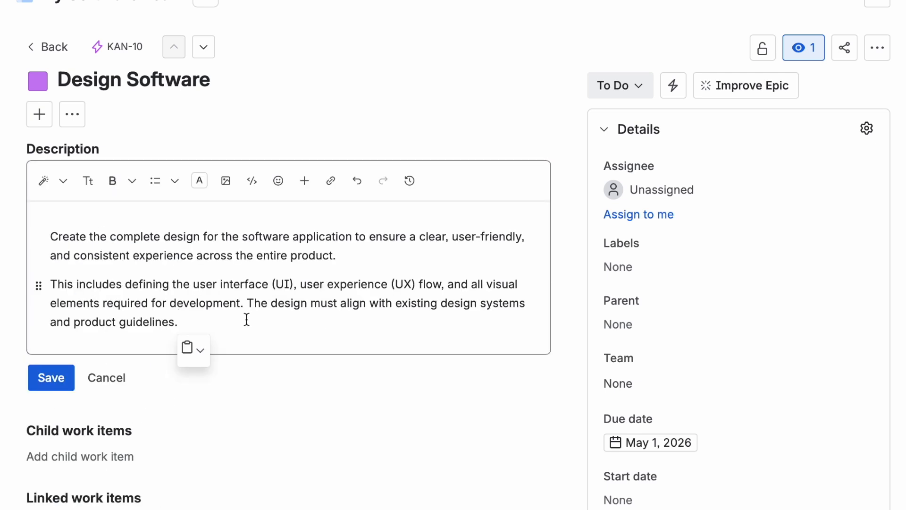
left_click(50, 386)
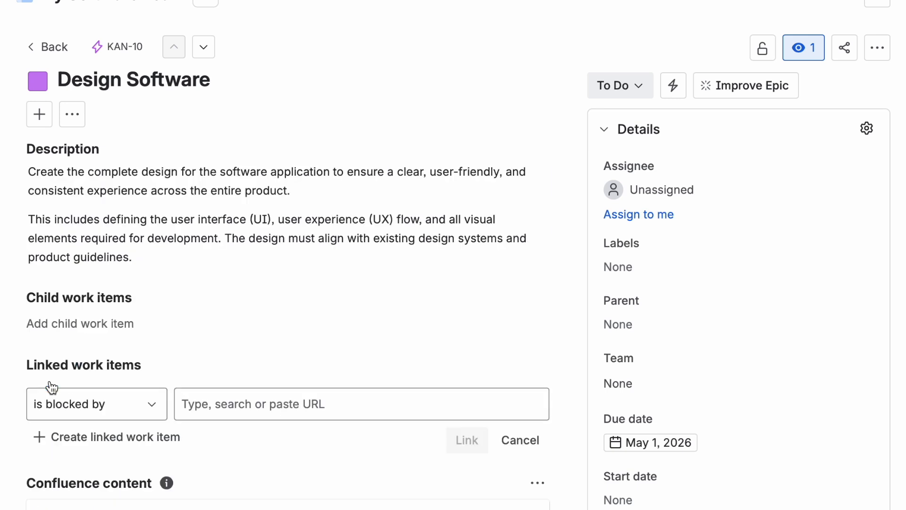
Step: Generate AI-suggested child work items for Design Software
left_click(131, 359)
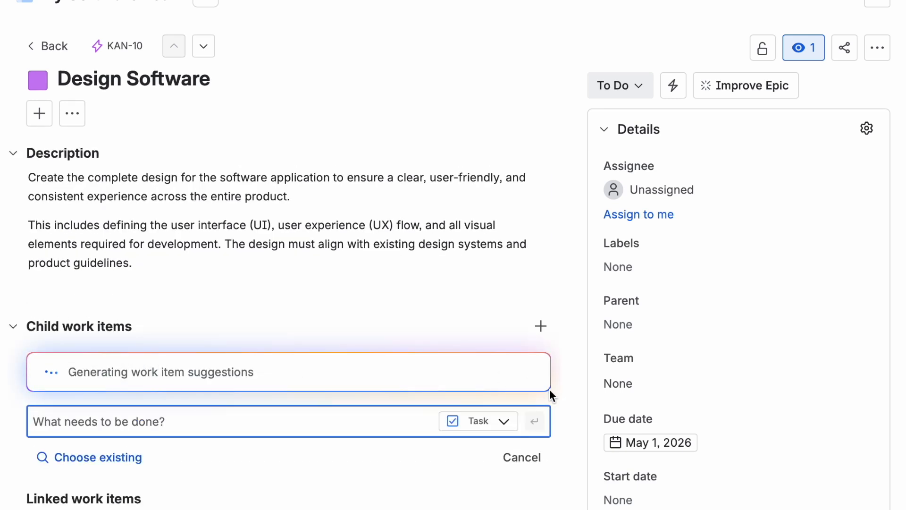
scroll(514, 480, "down", 3)
scroll(514, 481, "down", 5)
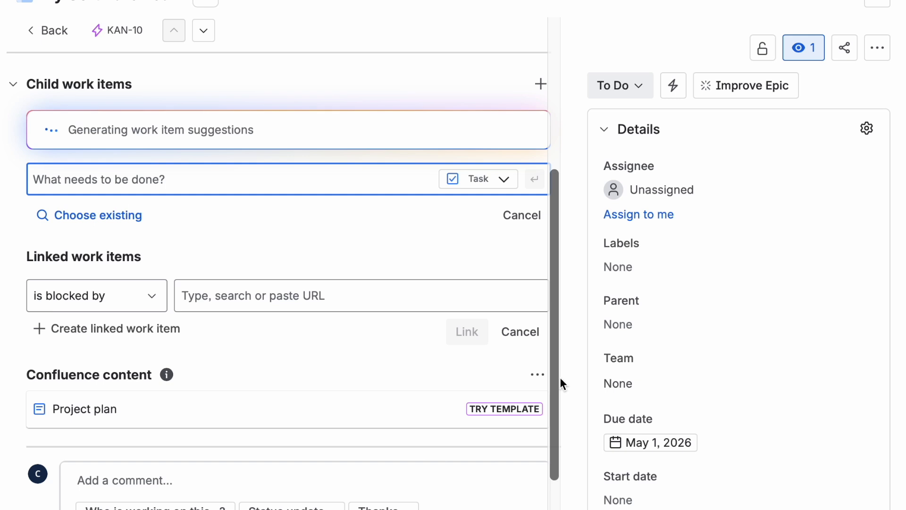
left_click(490, 132)
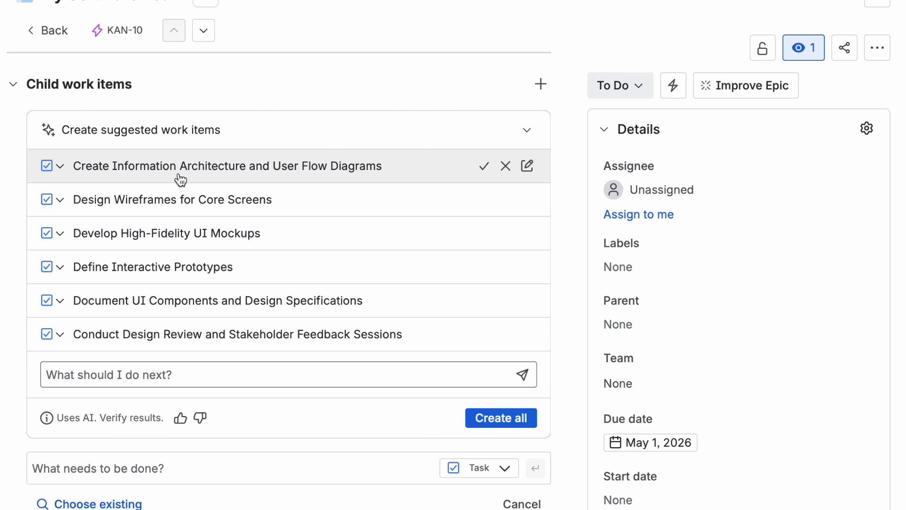
Step: Accept the suggested child items Create Information Architecture and User Flow Diagrams and Design Wireframes for Core Screens as tasks
left_click(60, 166)
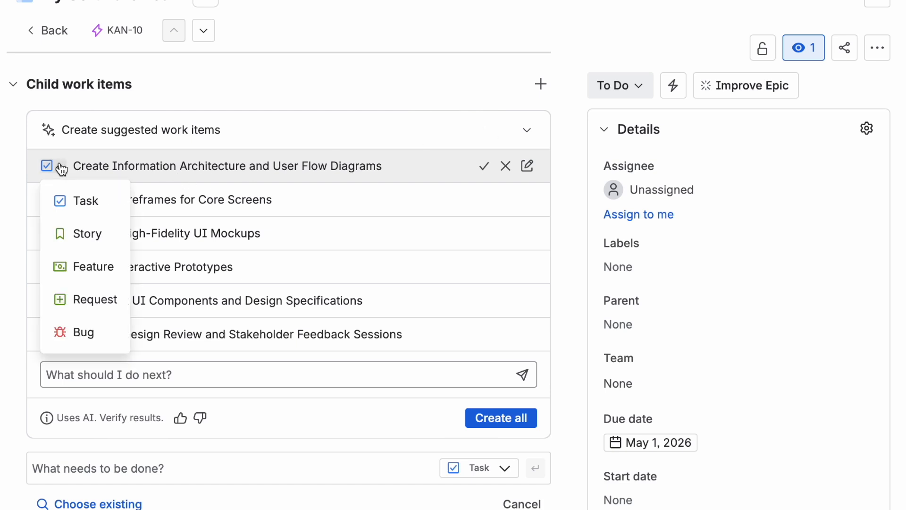
left_click(61, 166)
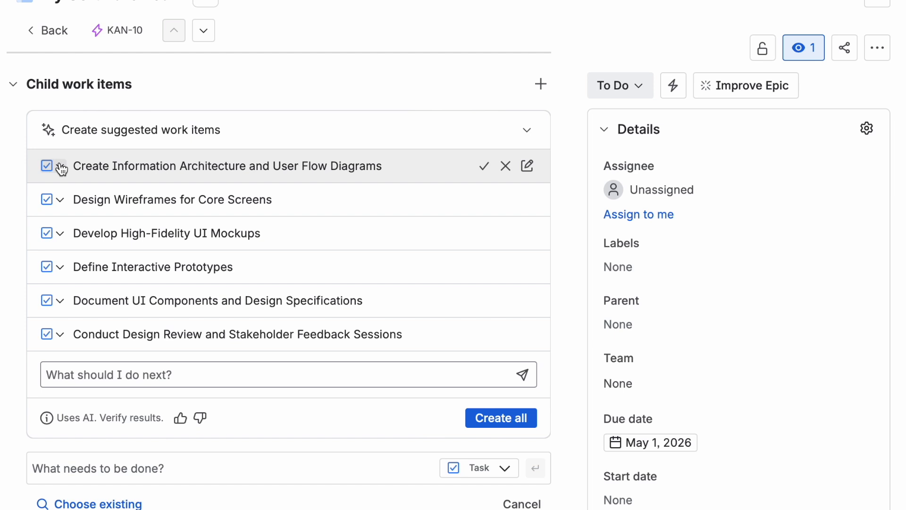
left_click(479, 175)
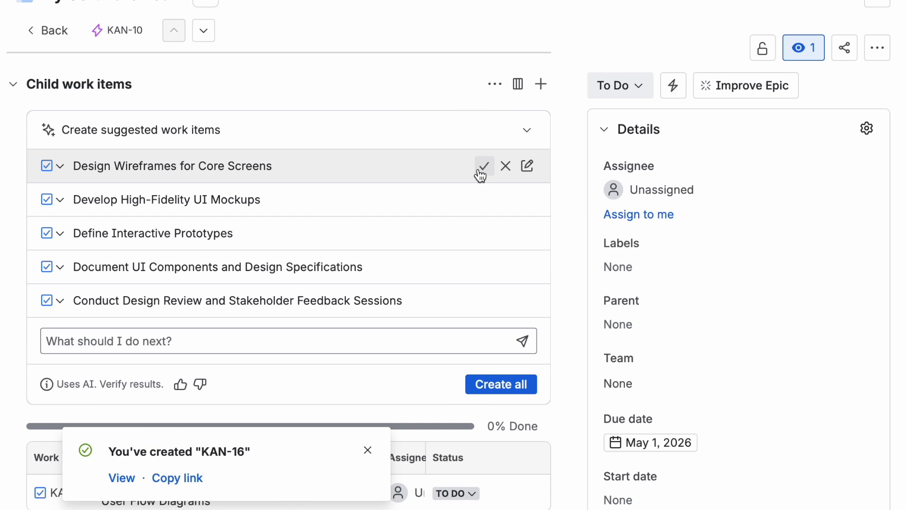
left_click(481, 175)
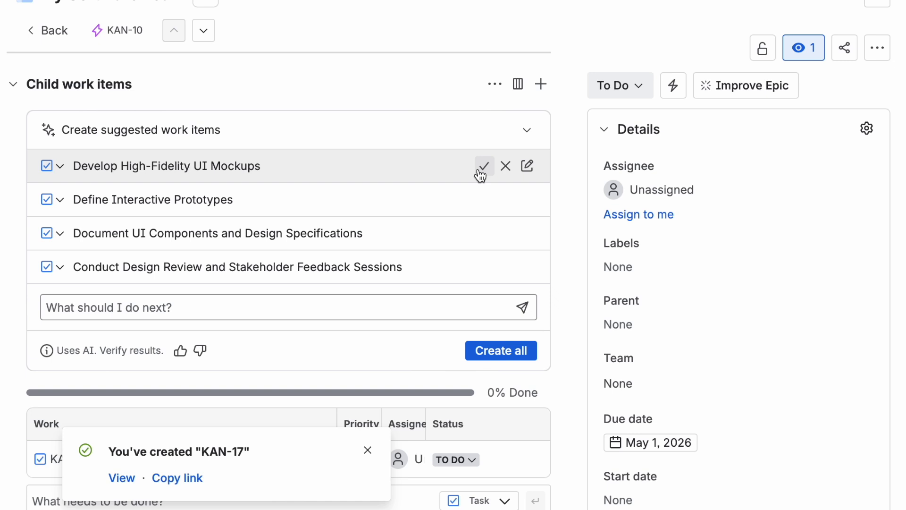
left_click(369, 452)
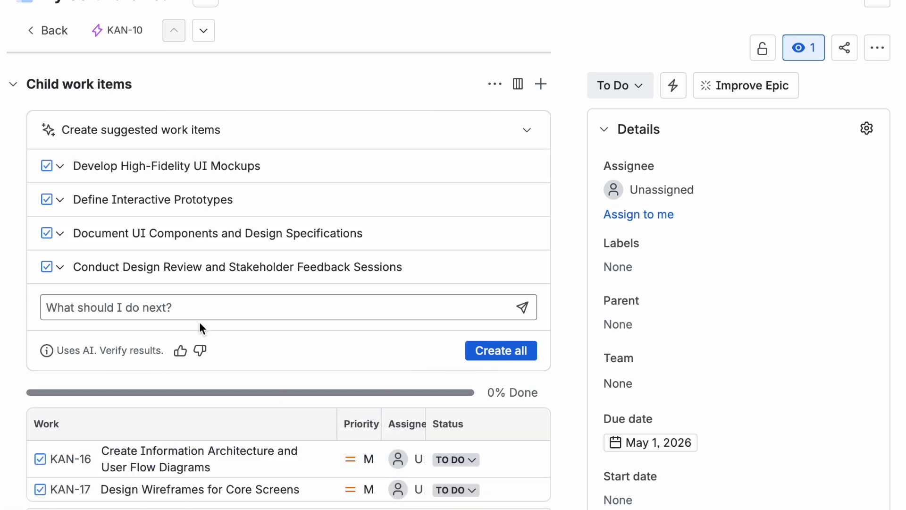
Step: Change the Develop High-Fidelity UI Mockups suggestion's work type to Story
left_click(60, 166)
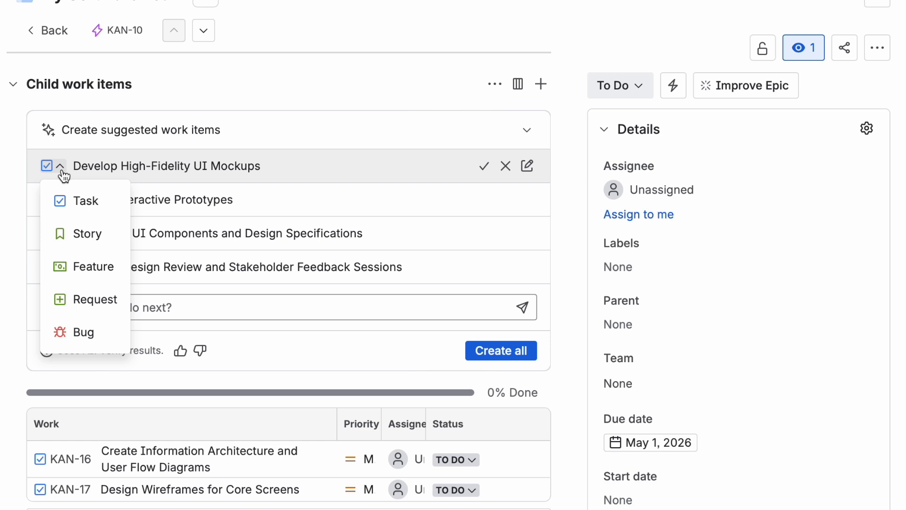
left_click(67, 268)
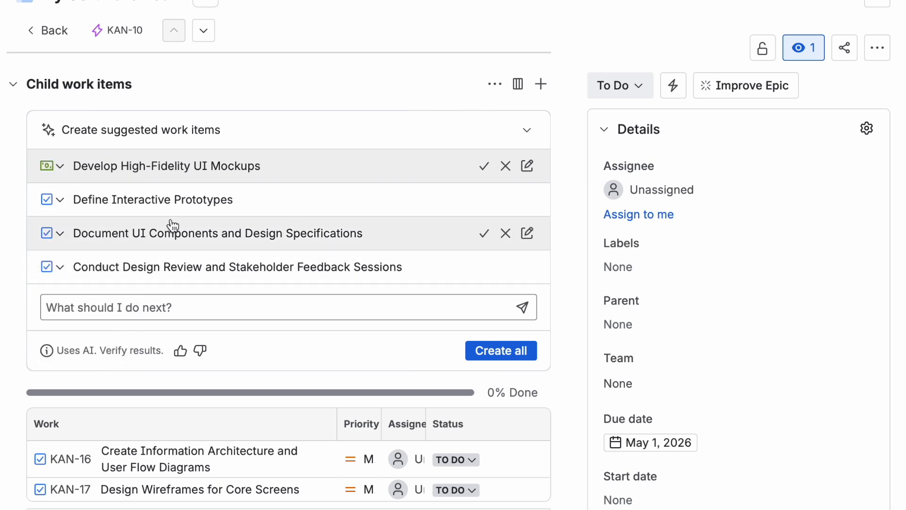
left_click(60, 200)
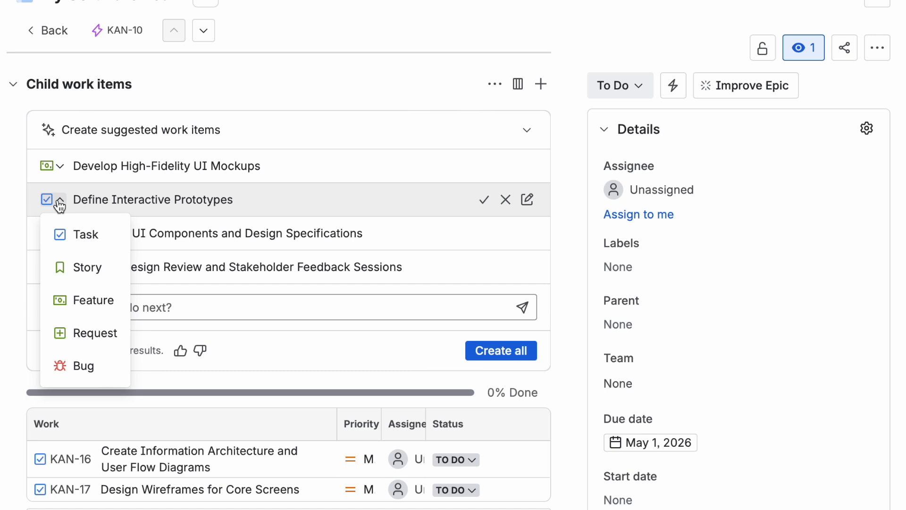
left_click(60, 203)
left_click(60, 166)
left_click(61, 200)
left_click(60, 166)
left_click(62, 232)
Step: Set the work types of the remaining suggestions: Define Interactive Prototypes to Feature, Document UI Components to Request, Conduct Design Review to Bug
left_click(60, 200)
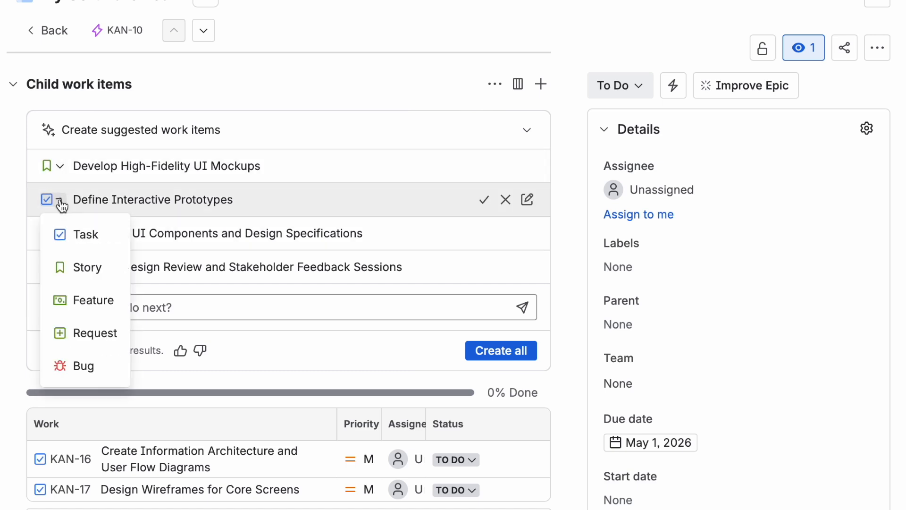
left_click(69, 302)
left_click(60, 233)
left_click(70, 366)
left_click(60, 267)
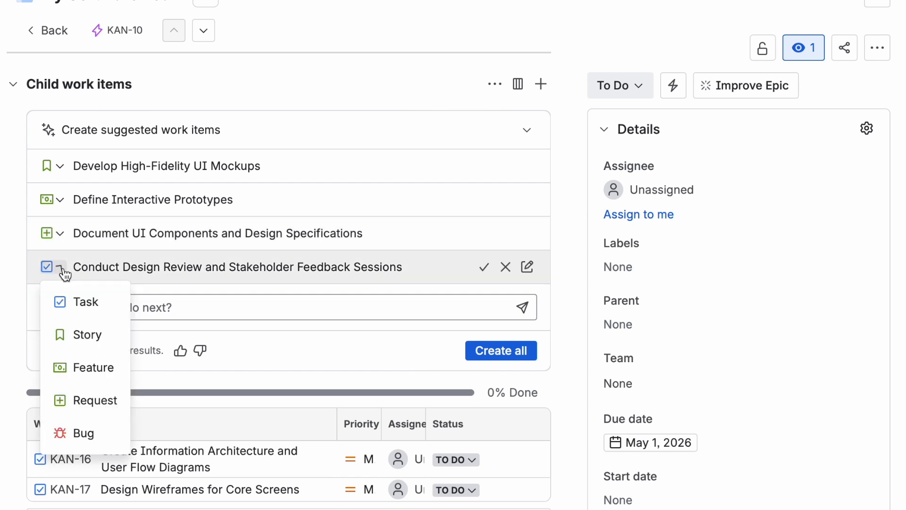
left_click(66, 433)
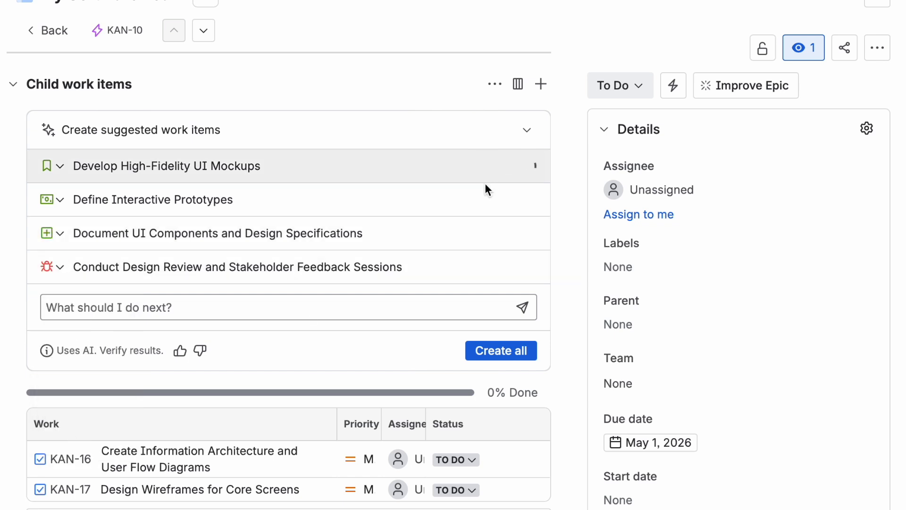
Step: Accept the four remaining suggested child work items for Design Software
left_click(484, 164)
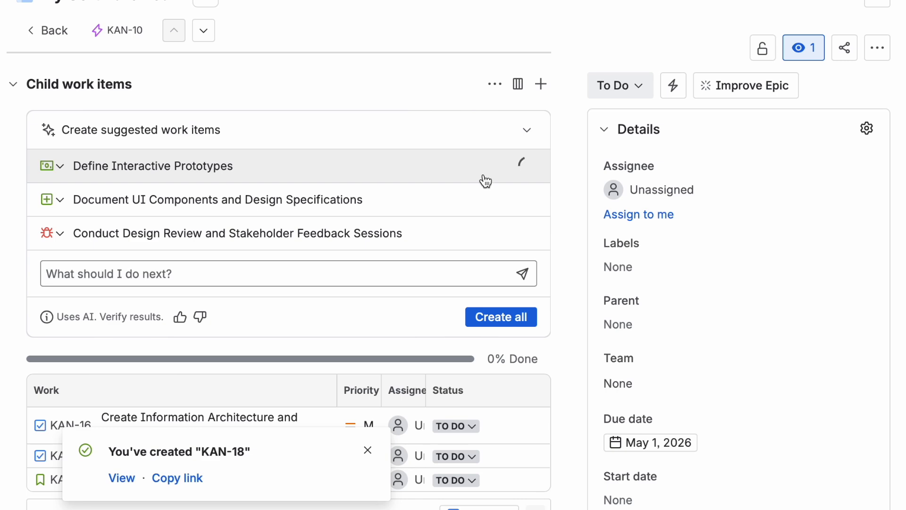
left_click(485, 172)
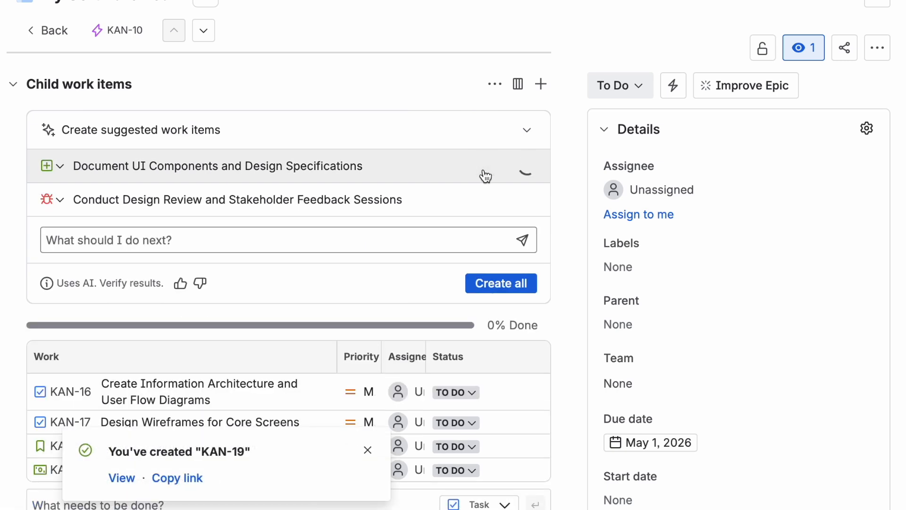
left_click(485, 173)
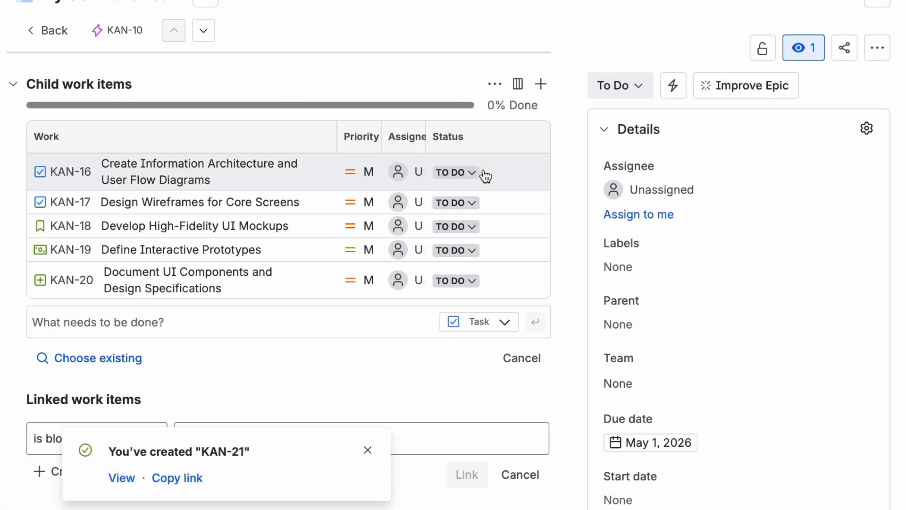
left_click(367, 451)
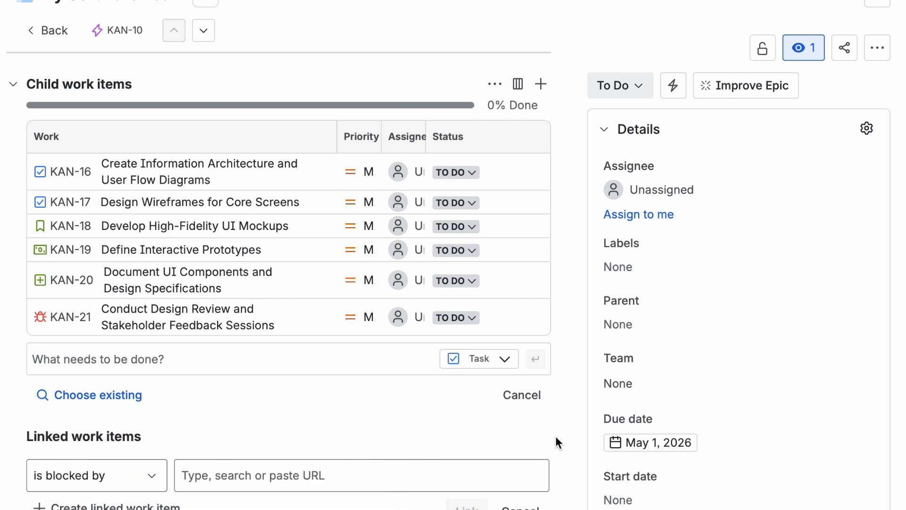
Step: Expand and collapse the Design Software epic in the list to review its child work items
scroll(556, 436, "down", 3)
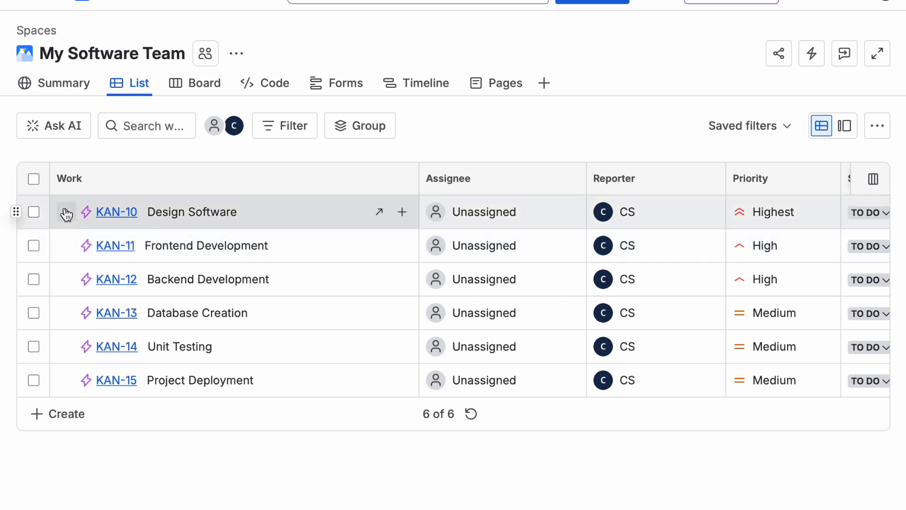
left_click(66, 212)
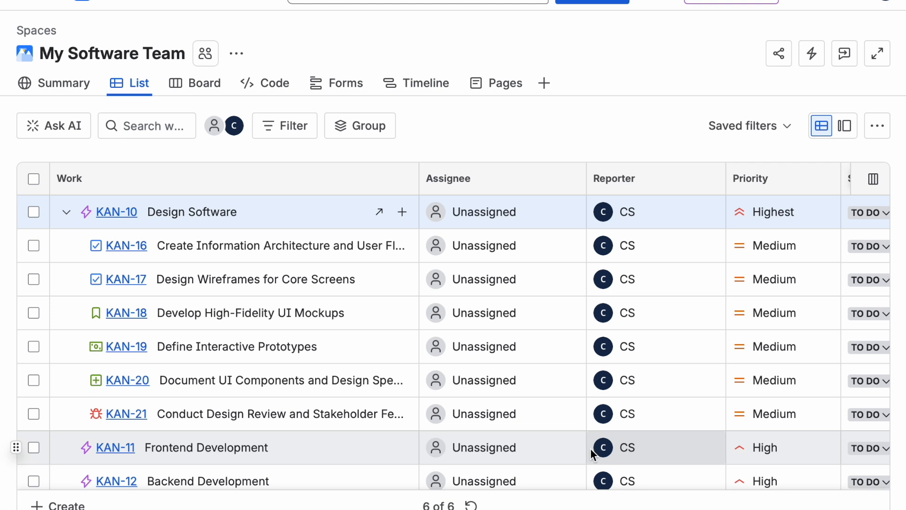
left_click(67, 213)
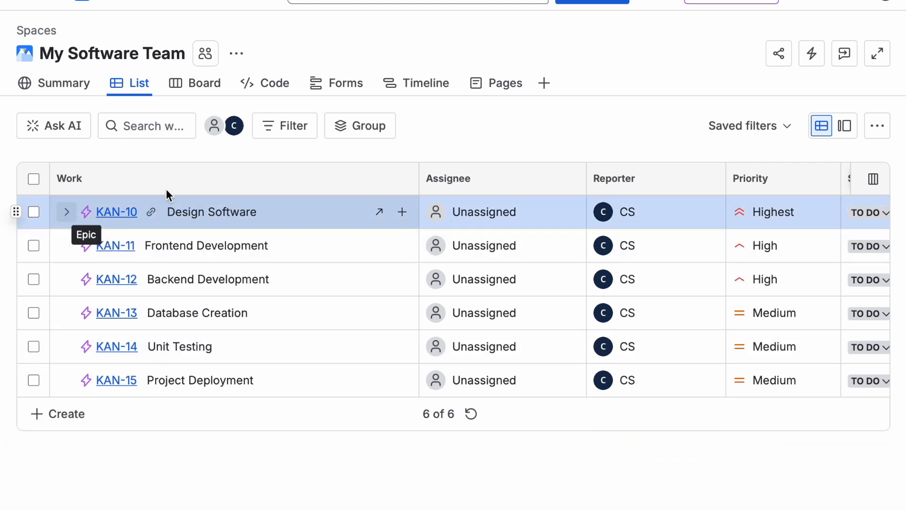
Step: Filter the list to show only Task work items
left_click(283, 125)
left_click(499, 411)
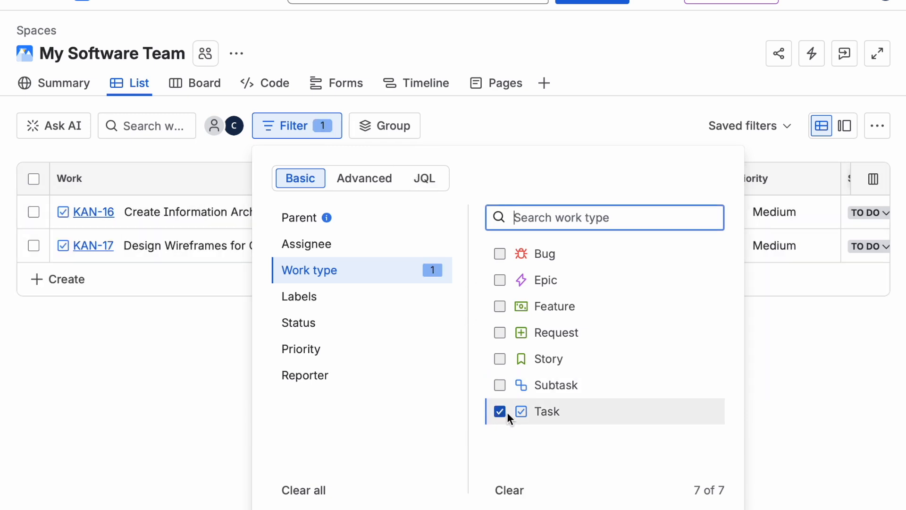
left_click(766, 413)
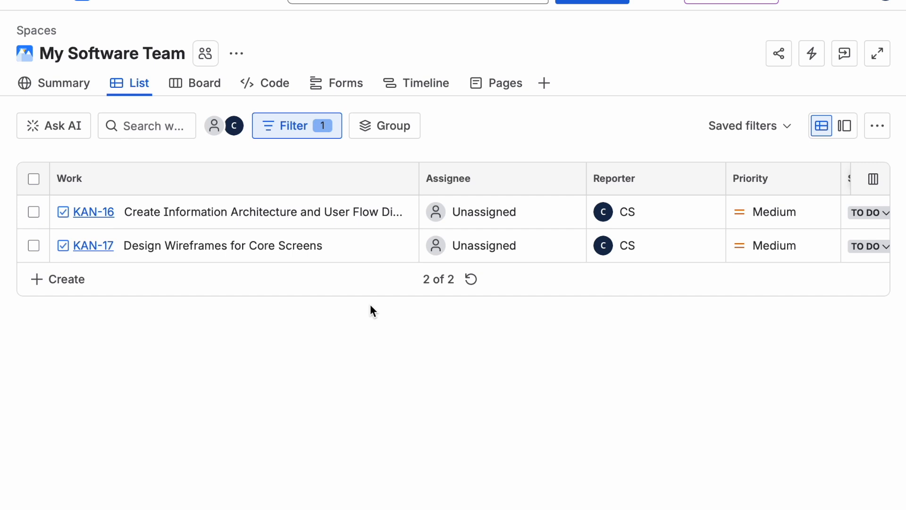
Step: Replace the work type filter with a filter for Highest priority
left_click(319, 126)
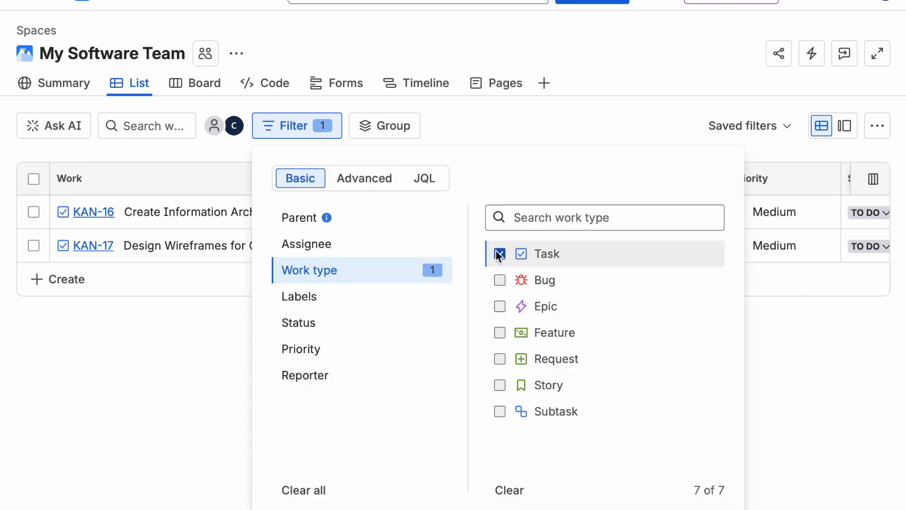
left_click(499, 254)
left_click(347, 347)
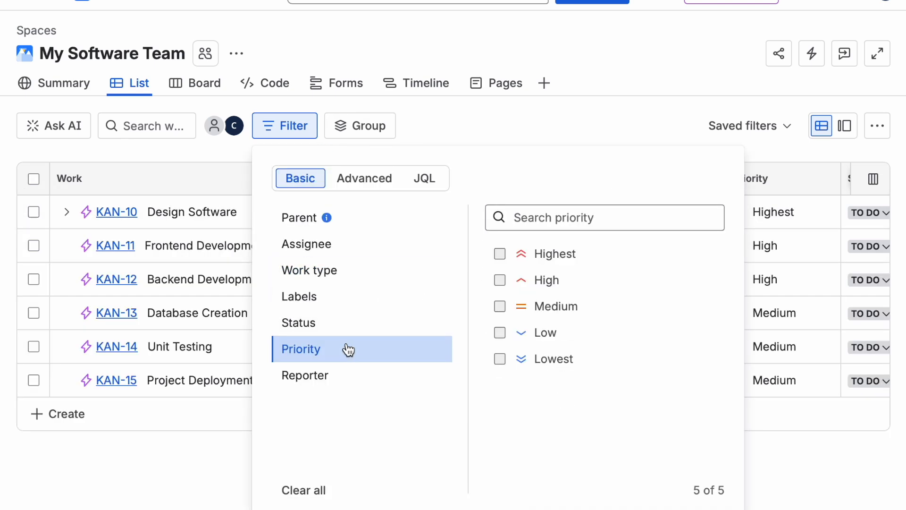
left_click(498, 254)
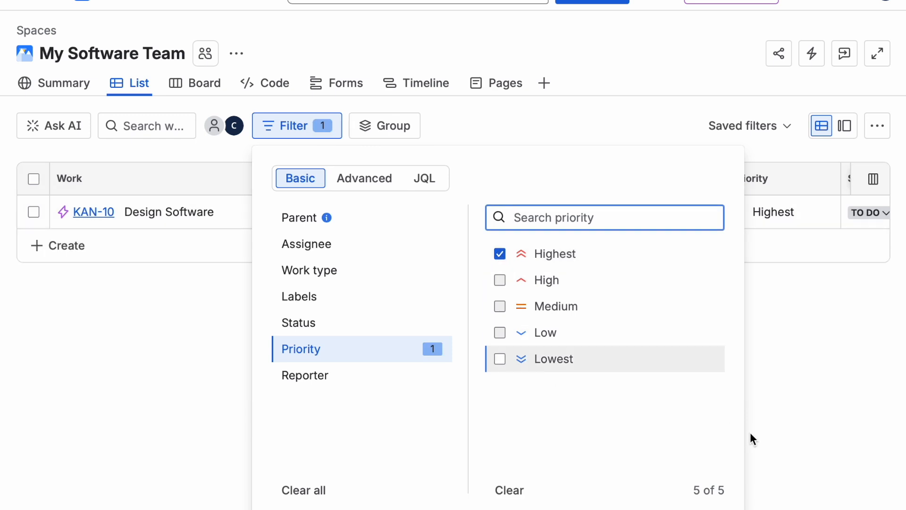
left_click(751, 434)
Step: Clear all filters from the list
left_click(315, 134)
left_click(295, 491)
left_click(821, 435)
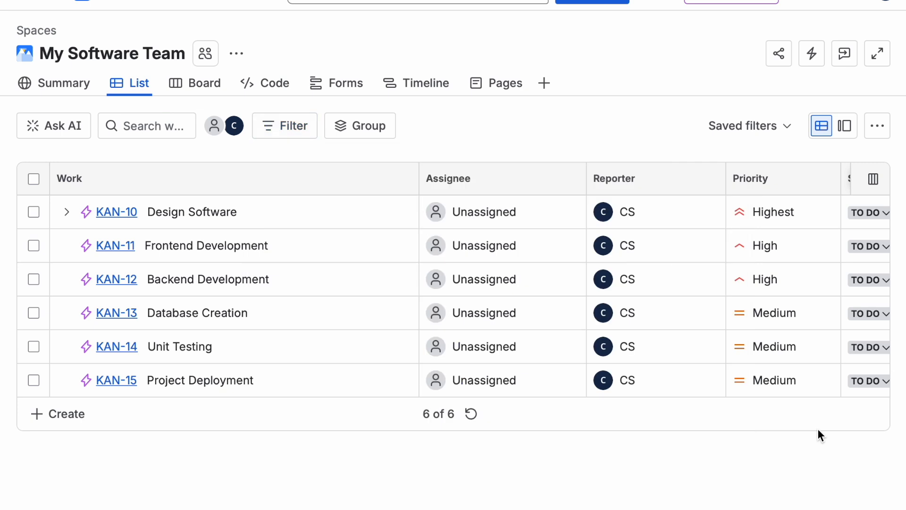
Step: Narrow the Work, Assignee, Reporter and Status columns in the list
left_click_drag(418, 178, 300, 180)
left_click_drag(466, 176, 429, 179)
left_click_drag(570, 176, 527, 177)
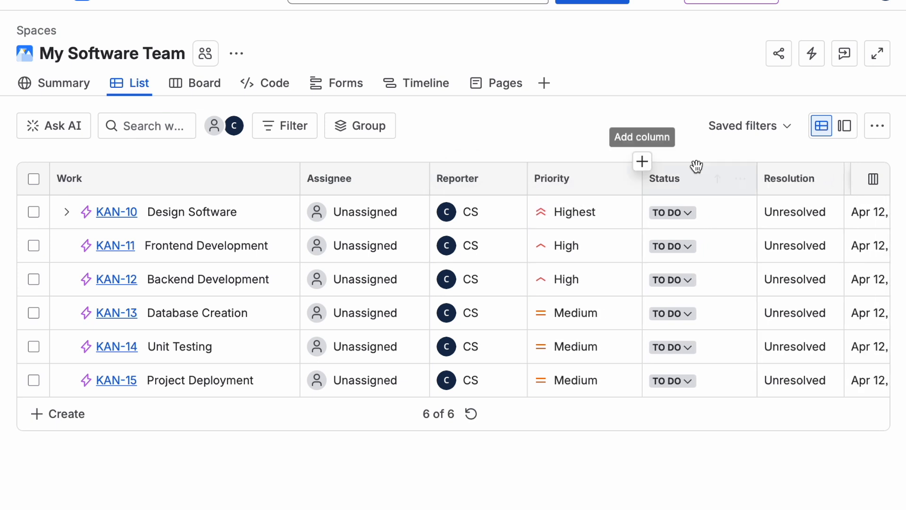
left_click_drag(758, 184, 729, 183)
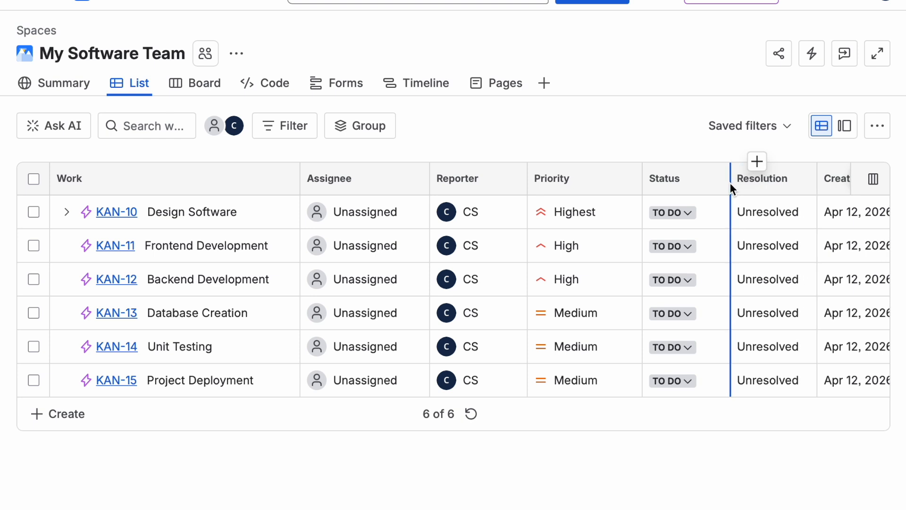
left_click_drag(730, 182, 729, 182)
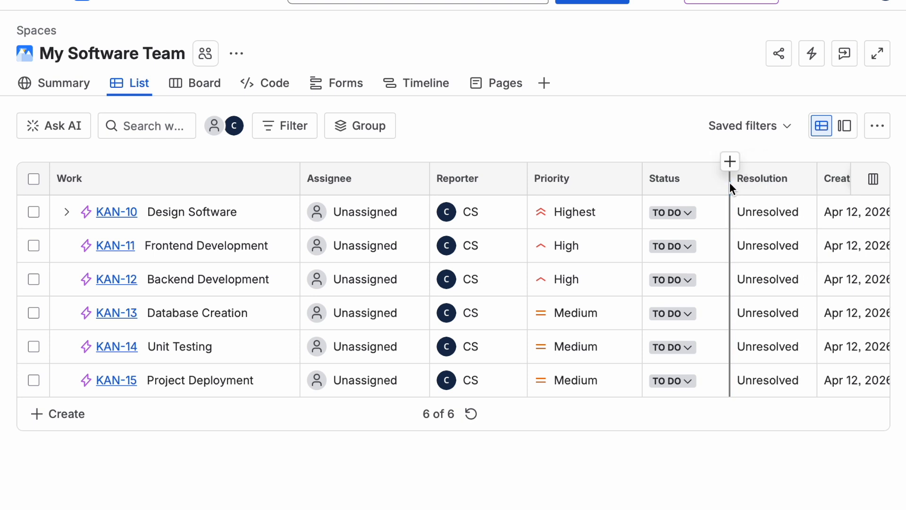
Step: Reorder the list columns so Priority, Status and Due date follow the Work column
left_click_drag(581, 182, 315, 182)
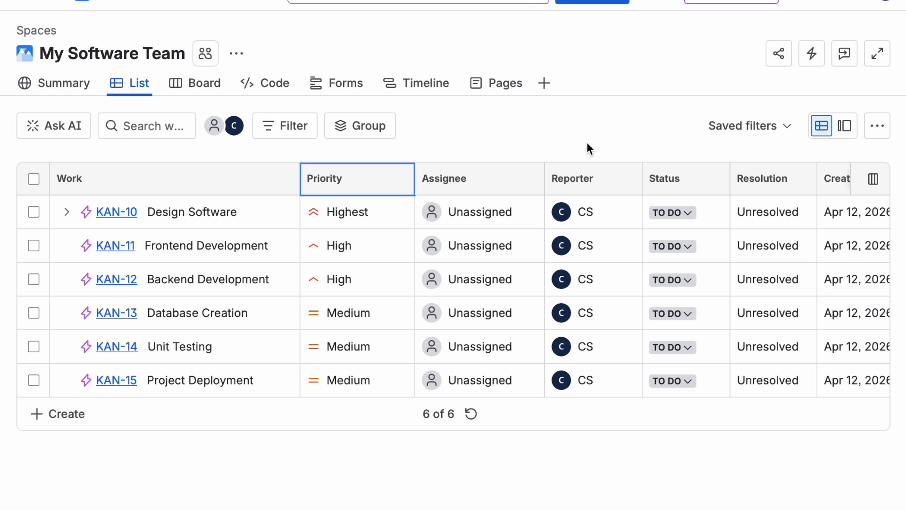
left_click_drag(680, 178, 440, 178)
scroll(662, 219, "right", 3)
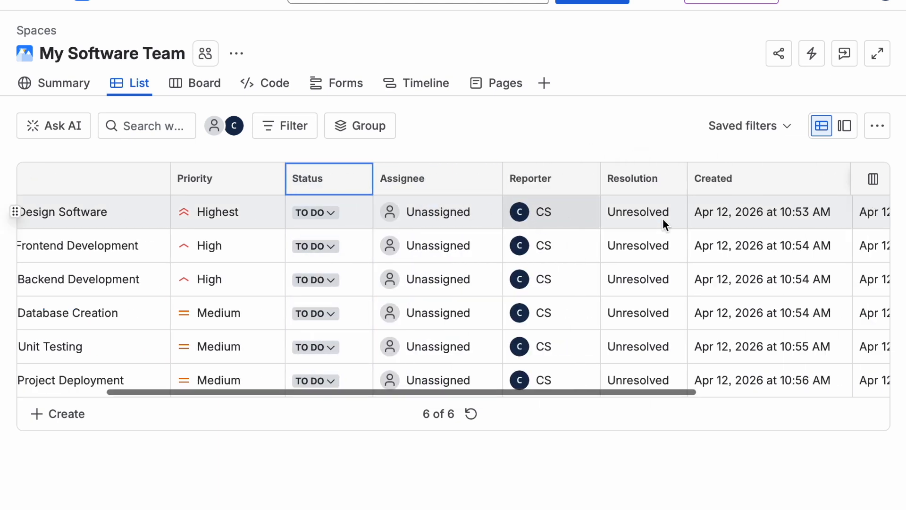
scroll(663, 219, "right", 5)
left_click_drag(785, 179, 233, 183)
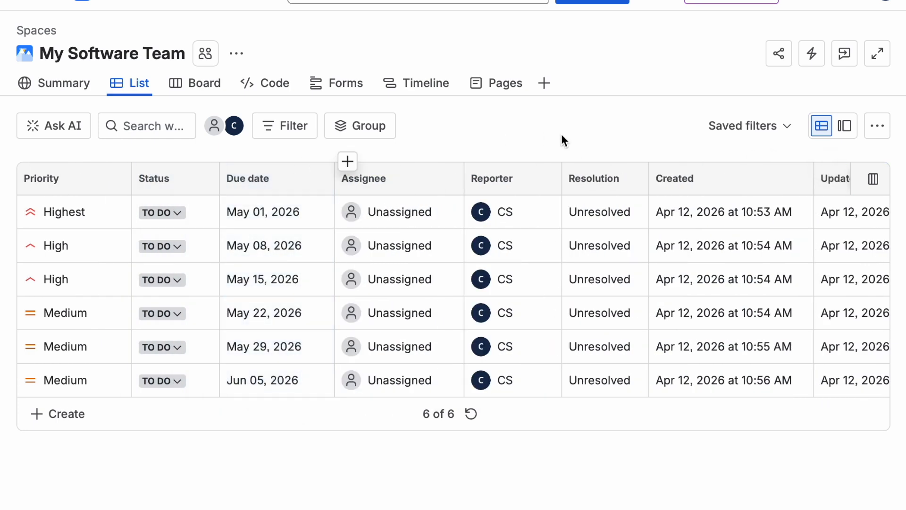
scroll(530, 188, "left", 5)
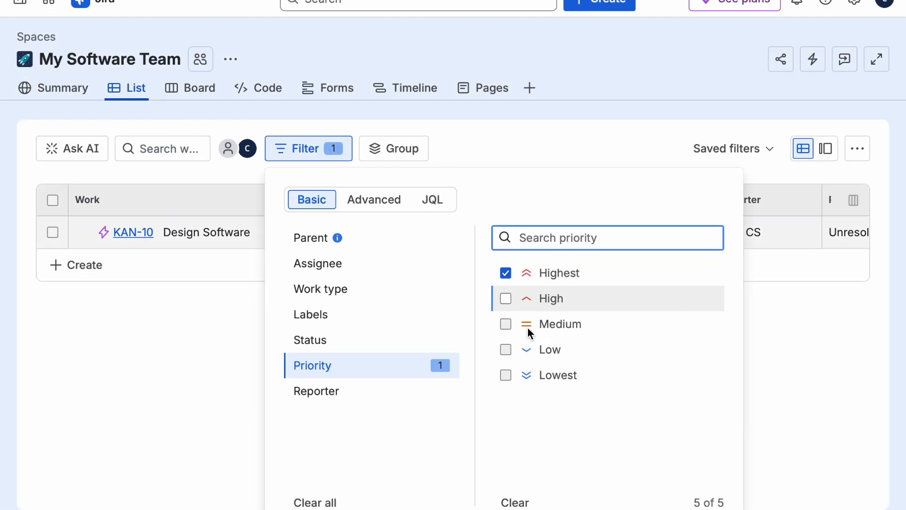
Step: Bulk edit the Design Software epic to assign it to the current user
left_click(789, 418)
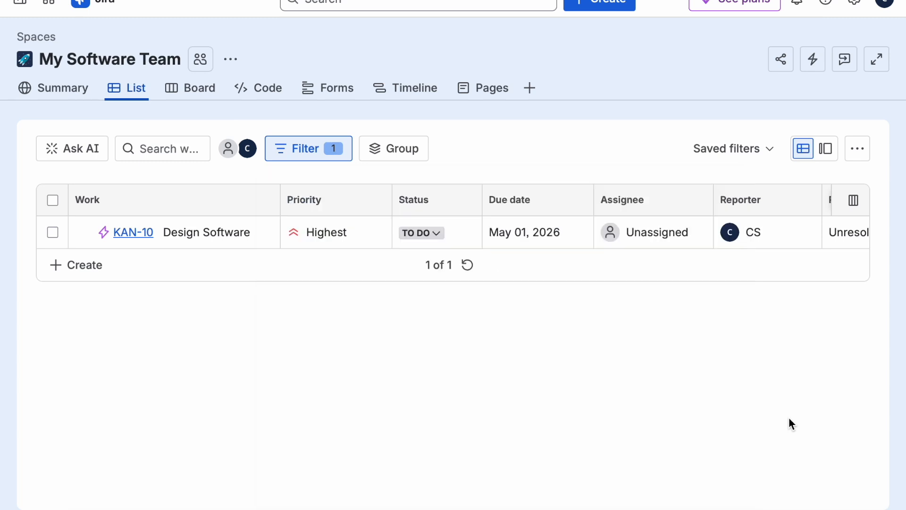
left_click(52, 232)
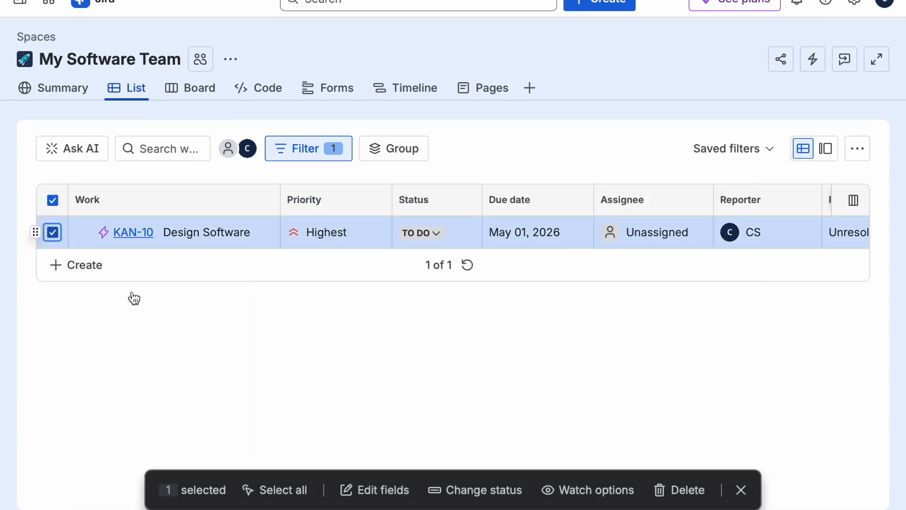
left_click(374, 490)
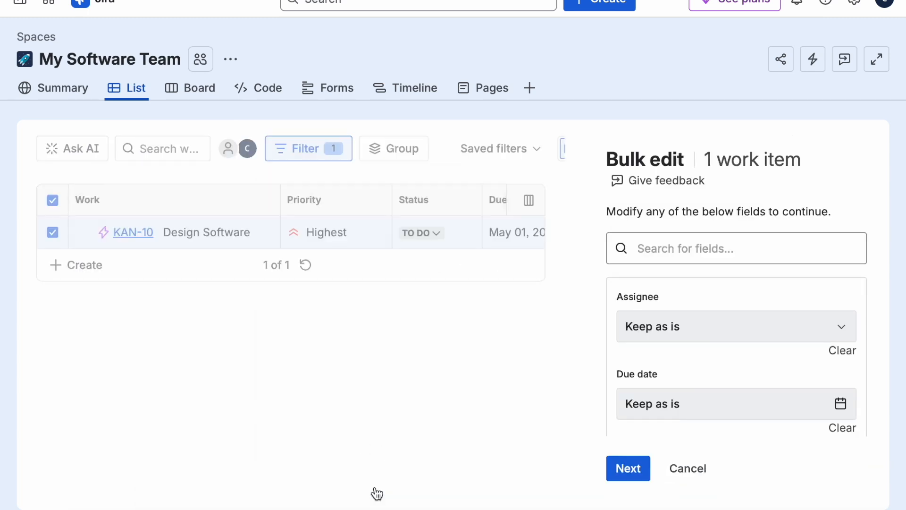
left_click(772, 326)
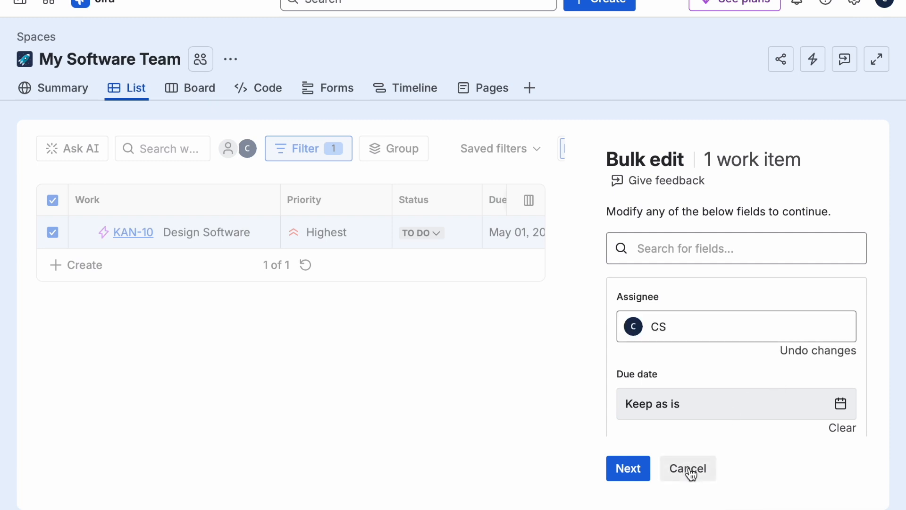
scroll(859, 387, "down", 3)
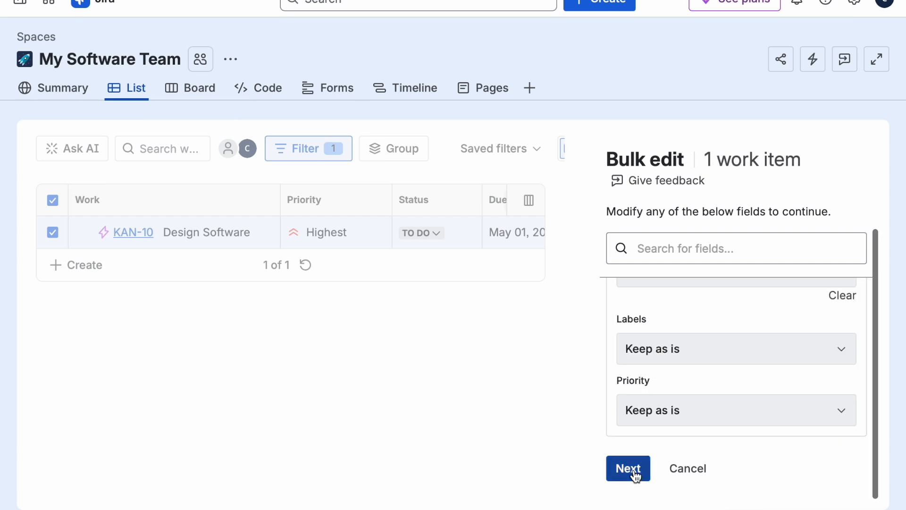
left_click(632, 469)
left_click(635, 472)
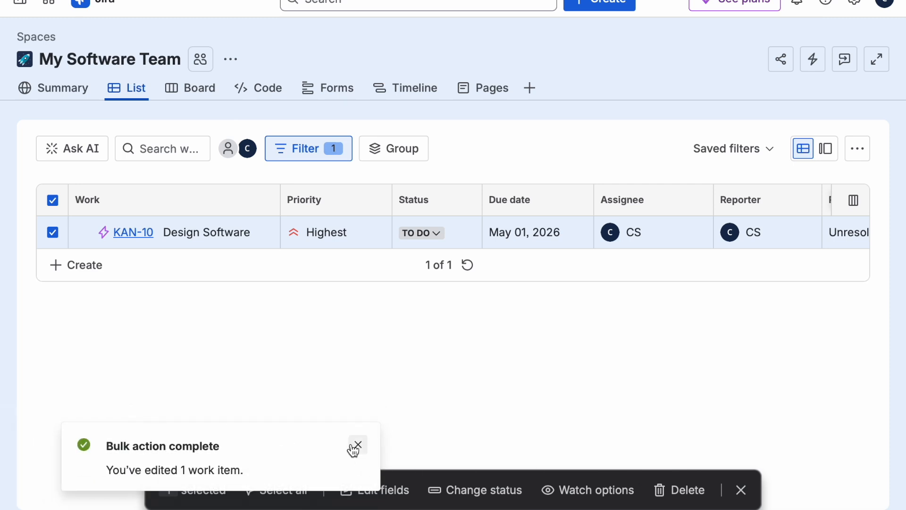
left_click(356, 445)
left_click(740, 490)
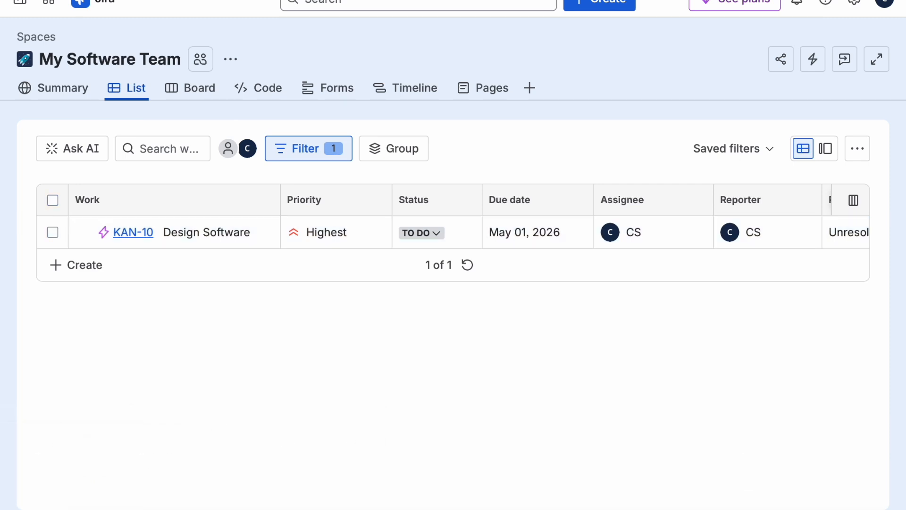
Step: Open the board and move Design Wireframes for Core Screens to Done
left_click(200, 88)
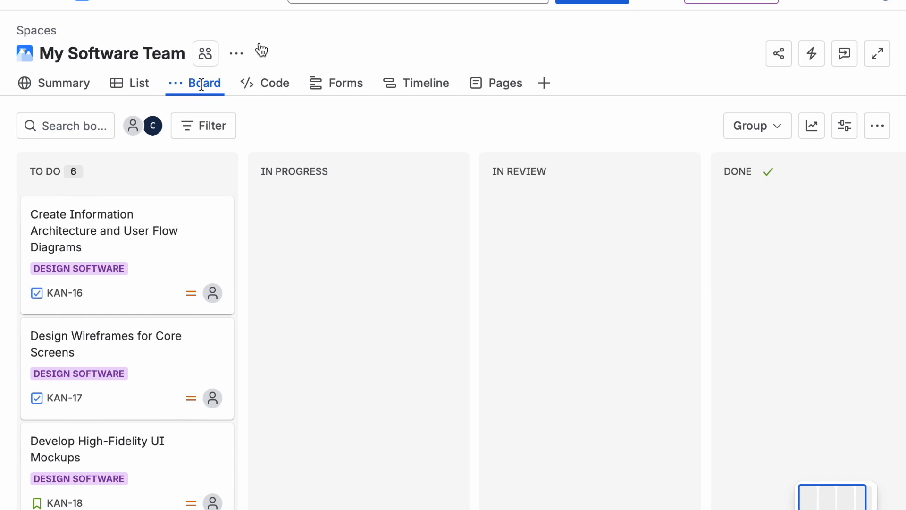
scroll(128, 353, "down", 3)
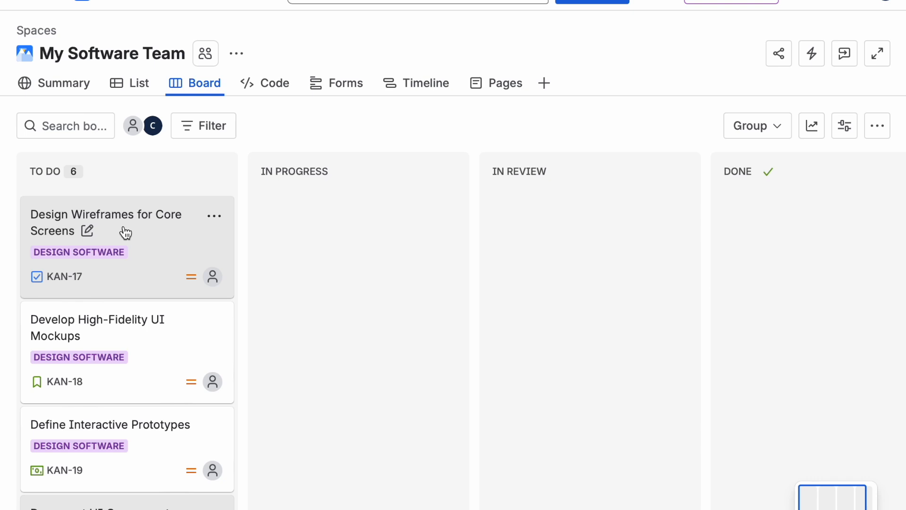
left_click_drag(125, 232, 706, 179)
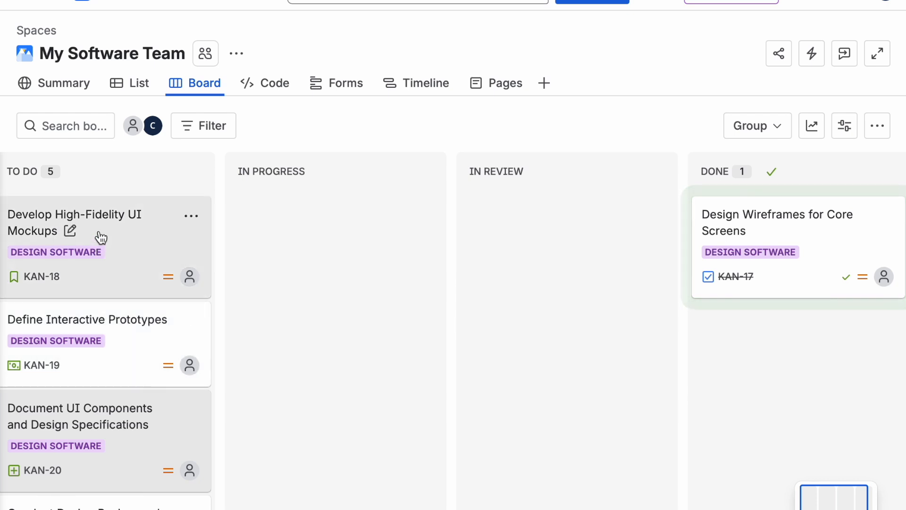
Step: Move Develop High-Fidelity UI Mockups to In Review and Define Interactive Prototypes to In Progress
left_click_drag(101, 231, 467, 195)
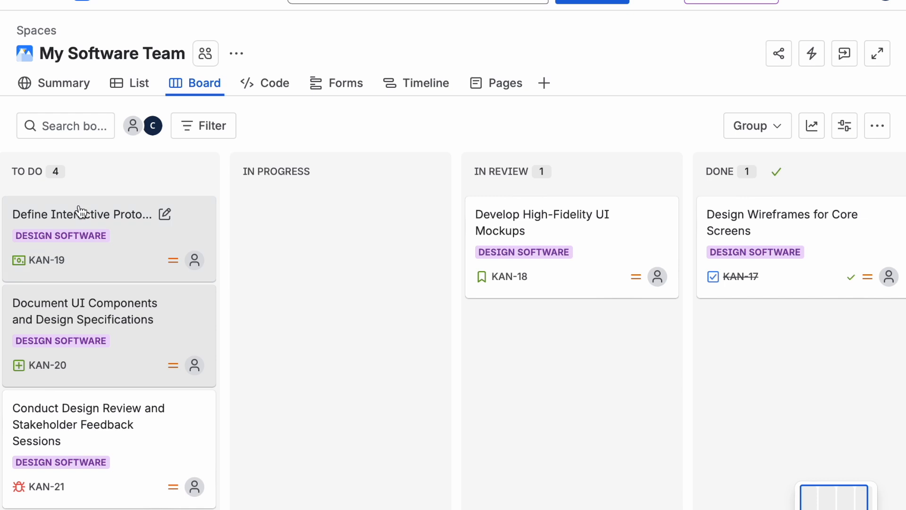
left_click_drag(77, 213, 255, 192)
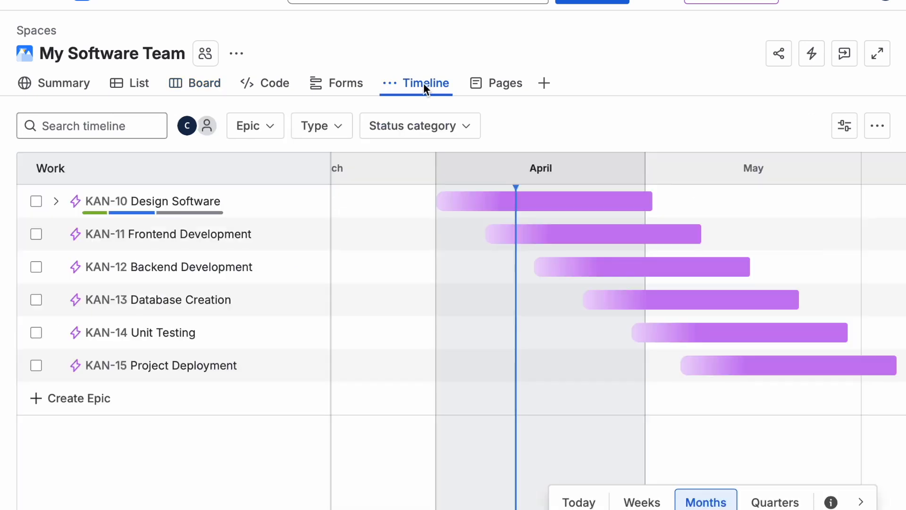
Step: Filter the timeline by the Design Software epic and remove that epic filter again
left_click(266, 136)
left_click(251, 165)
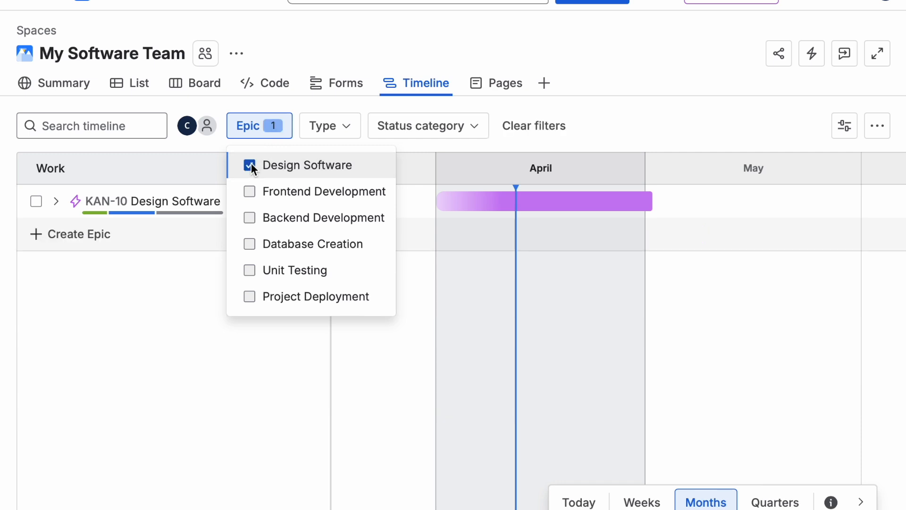
left_click(226, 416)
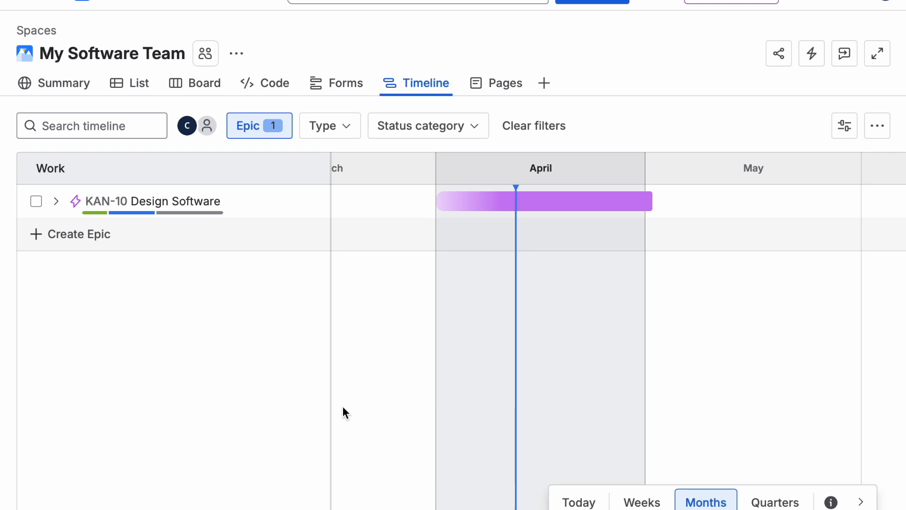
left_click(272, 134)
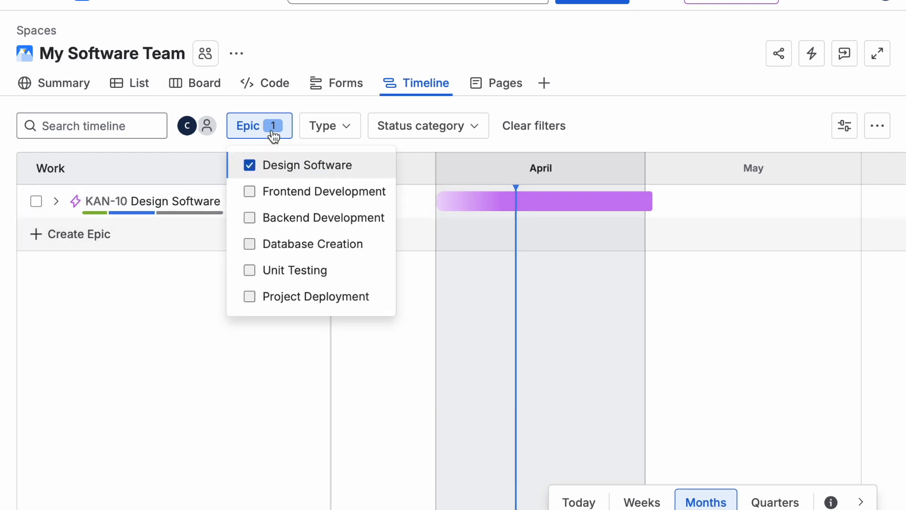
left_click(248, 161)
Step: Filter the timeline to Bug work items and remove the Bug type filter again
left_click(330, 127)
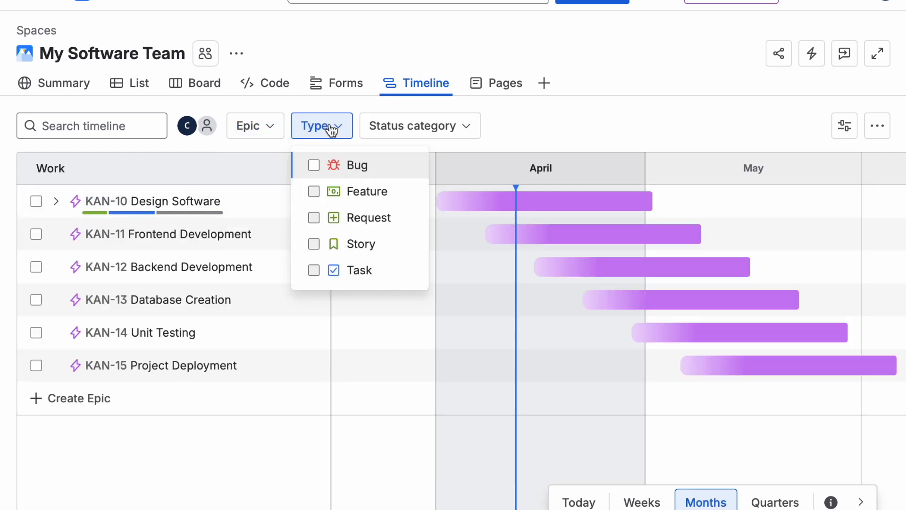
left_click(313, 164)
left_click(613, 112)
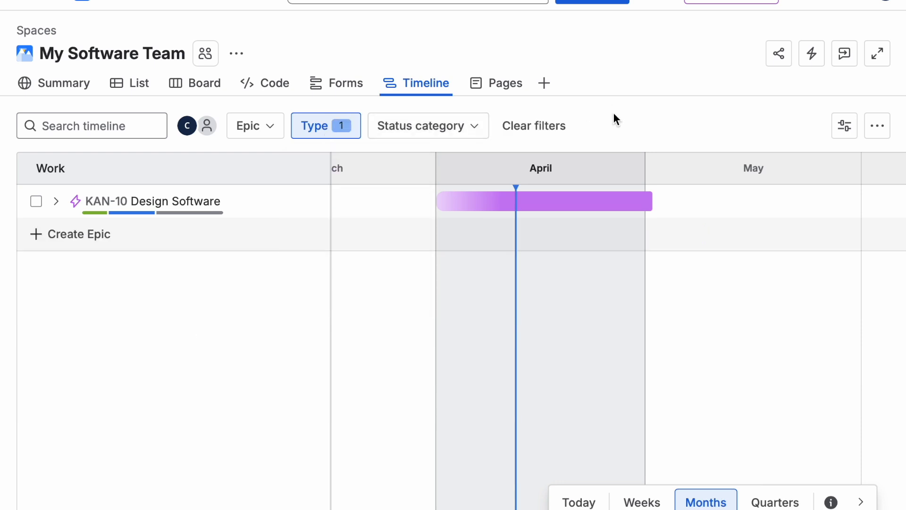
left_click(333, 136)
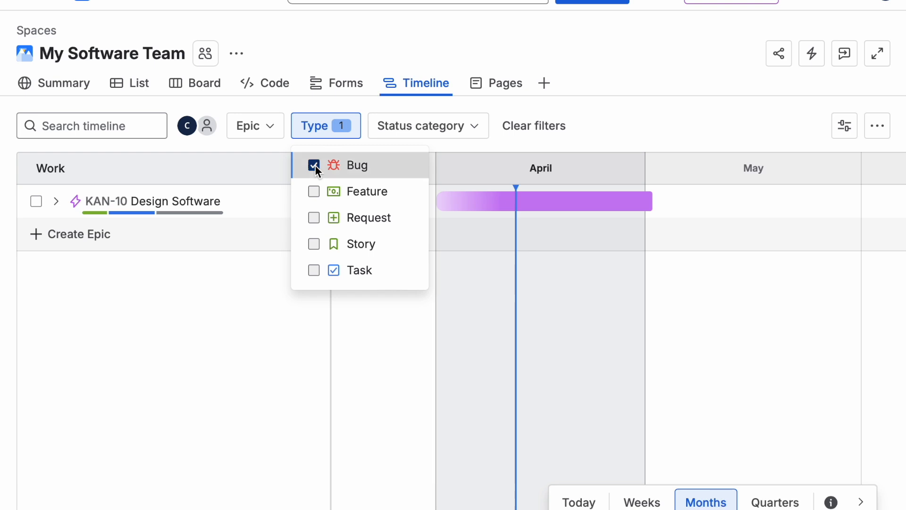
left_click(313, 165)
left_click(615, 118)
Step: Filter the timeline by the In Progress status category, then switch the filter to Done
left_click(464, 136)
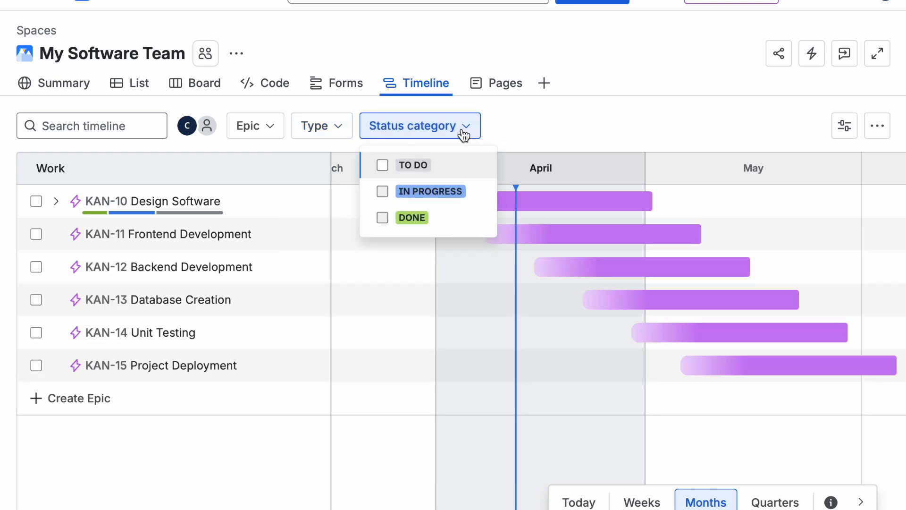
left_click(378, 197)
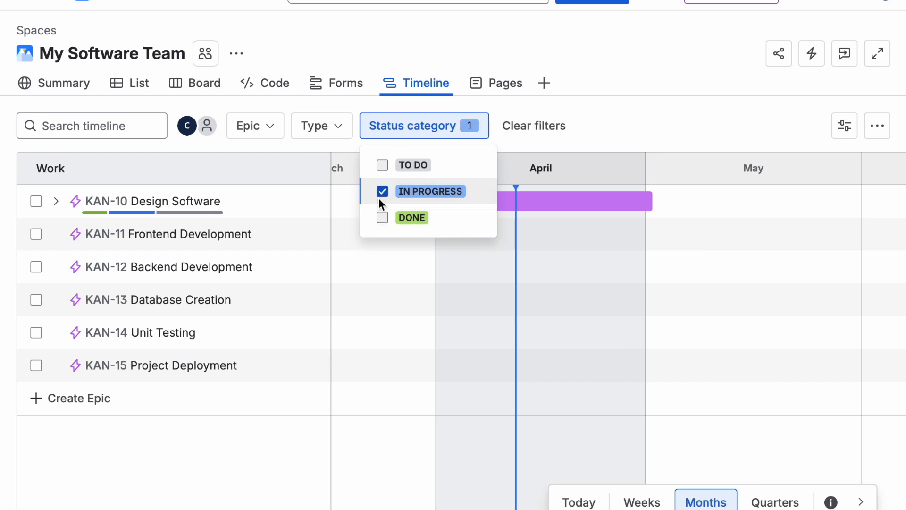
left_click(635, 82)
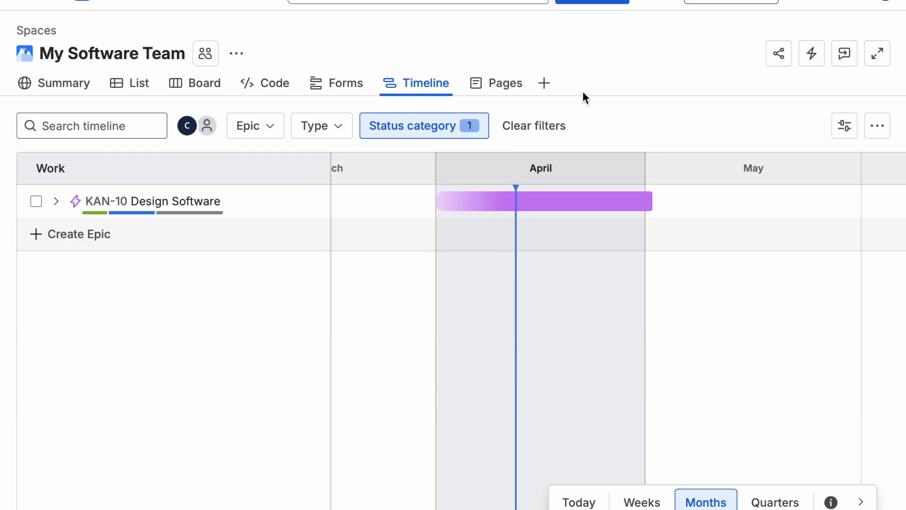
left_click(461, 125)
left_click(382, 191)
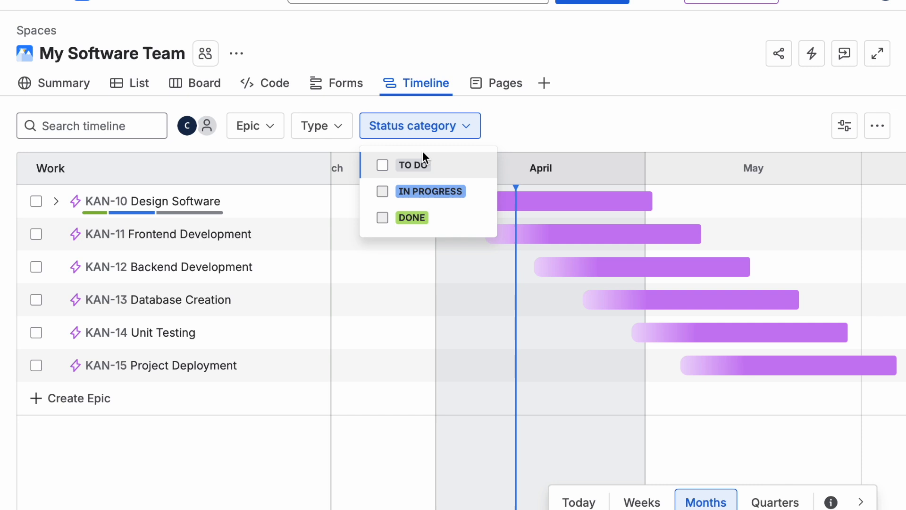
left_click(383, 217)
left_click(634, 100)
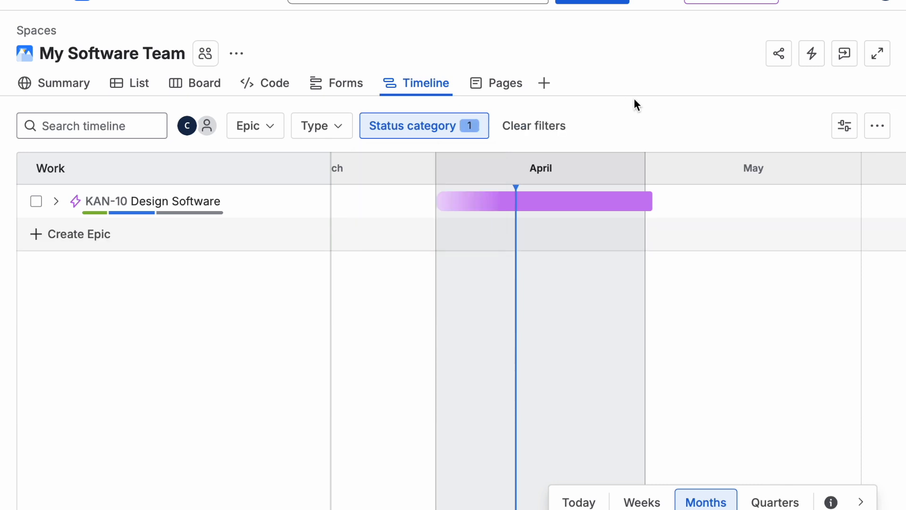
Step: Switch the status category filter from Done to To Do, then clear all timeline filters
left_click(460, 127)
left_click(383, 218)
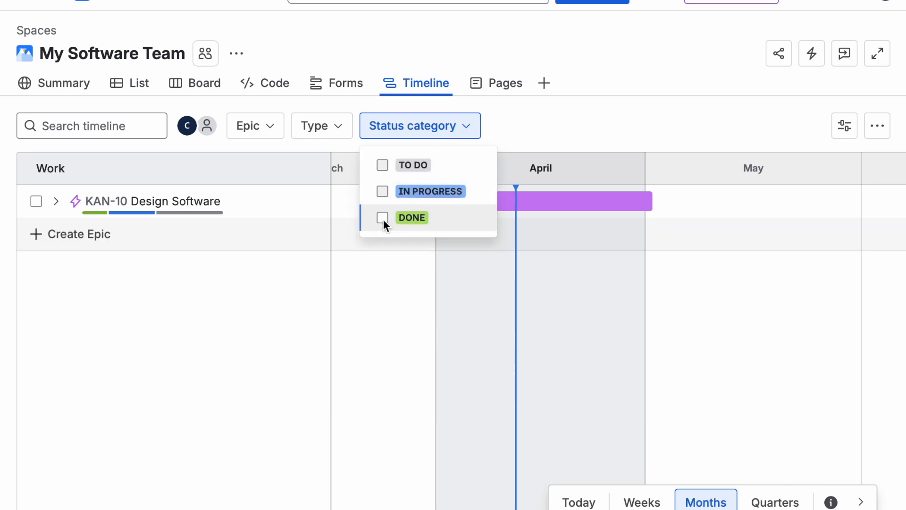
left_click(645, 112)
left_click(417, 126)
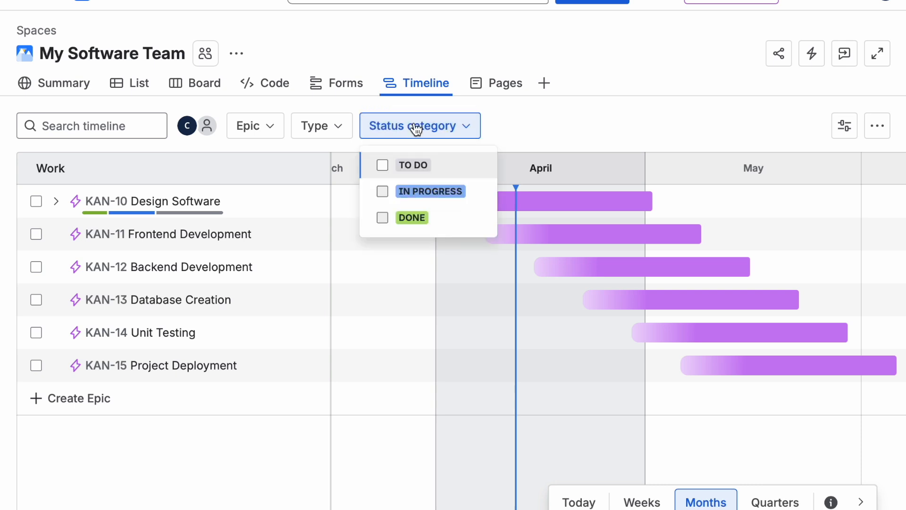
left_click(382, 165)
left_click(609, 119)
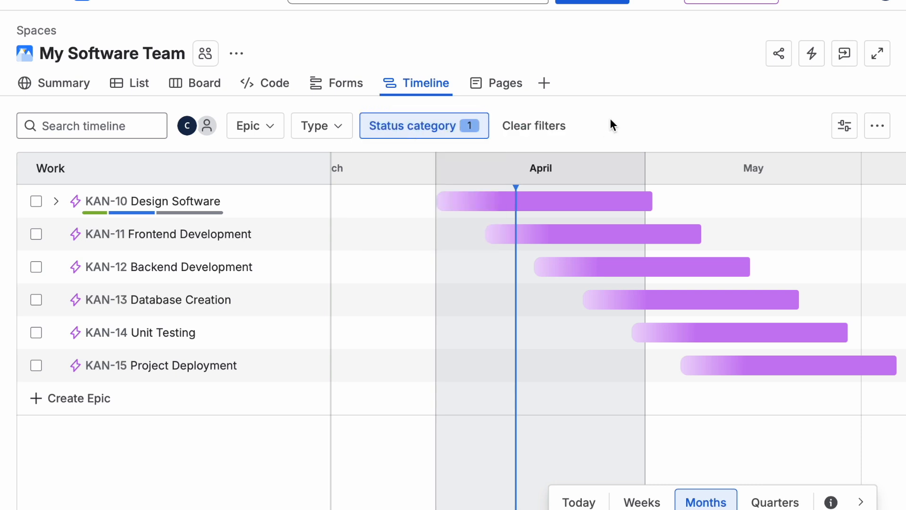
left_click(544, 127)
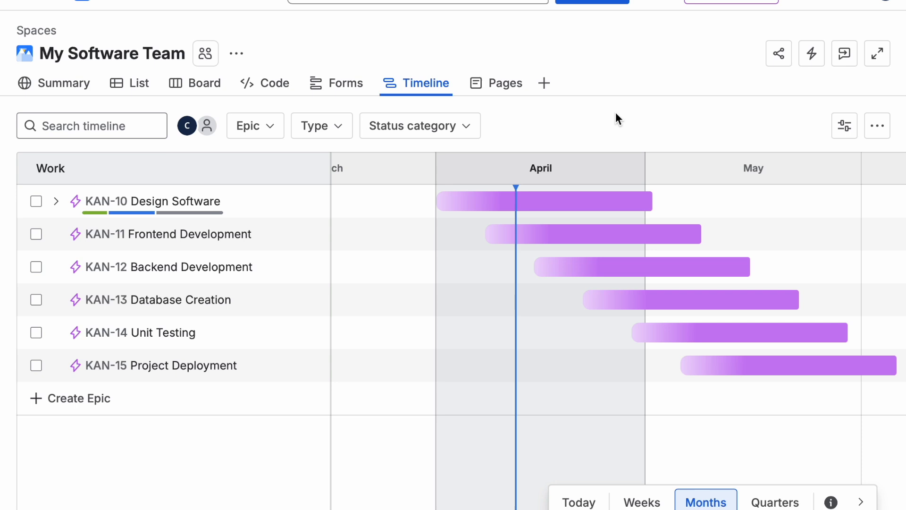
Step: Add the Calendar view to the space navigation
left_click(544, 84)
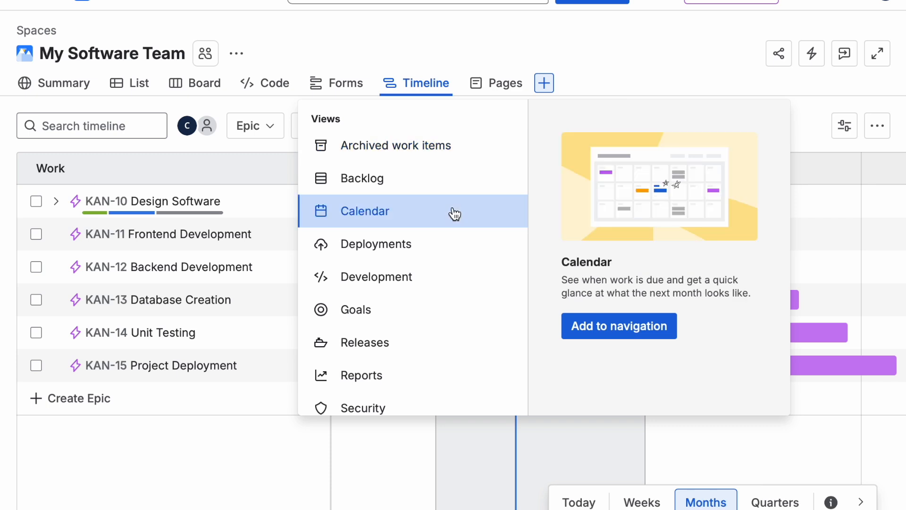
left_click(600, 324)
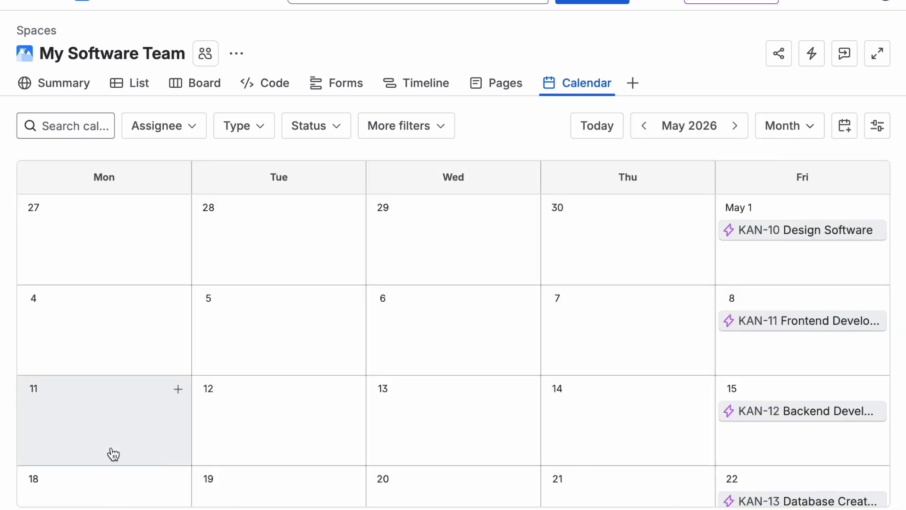
Step: Browse the epic due dates in the May calendar and move to June 2026
scroll(57, 491, "down", 3)
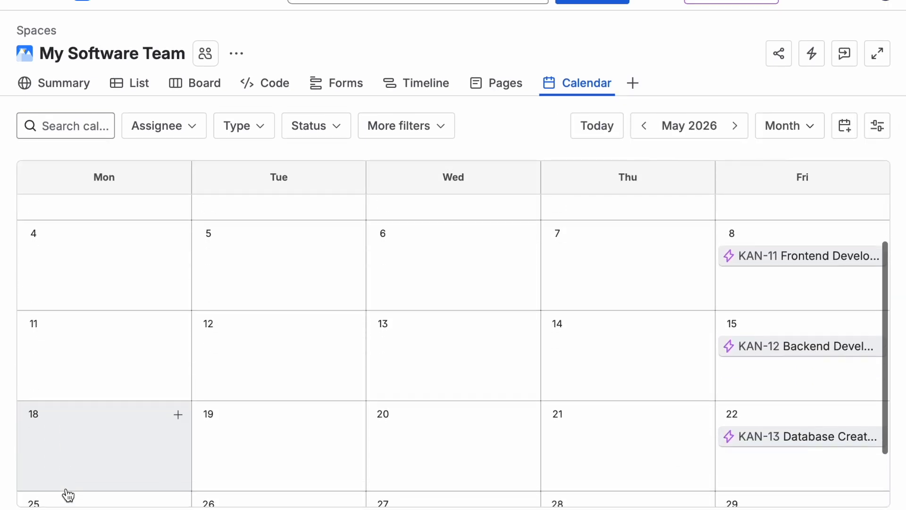
scroll(769, 252, "up", 3)
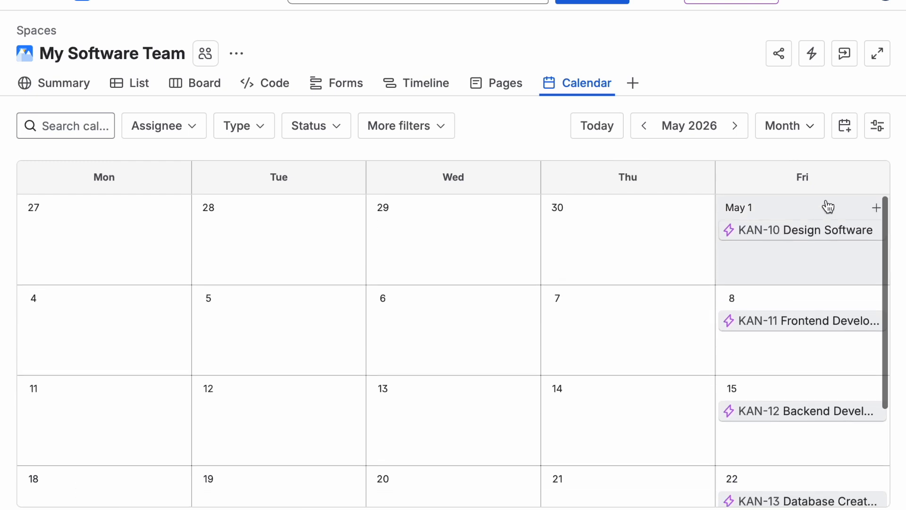
scroll(828, 206, "down", 2)
scroll(826, 204, "up", 3)
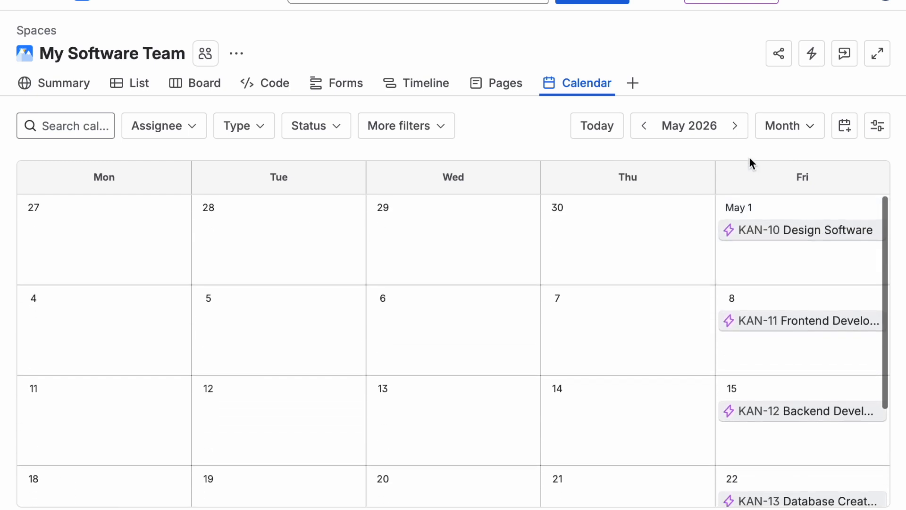
left_click(735, 127)
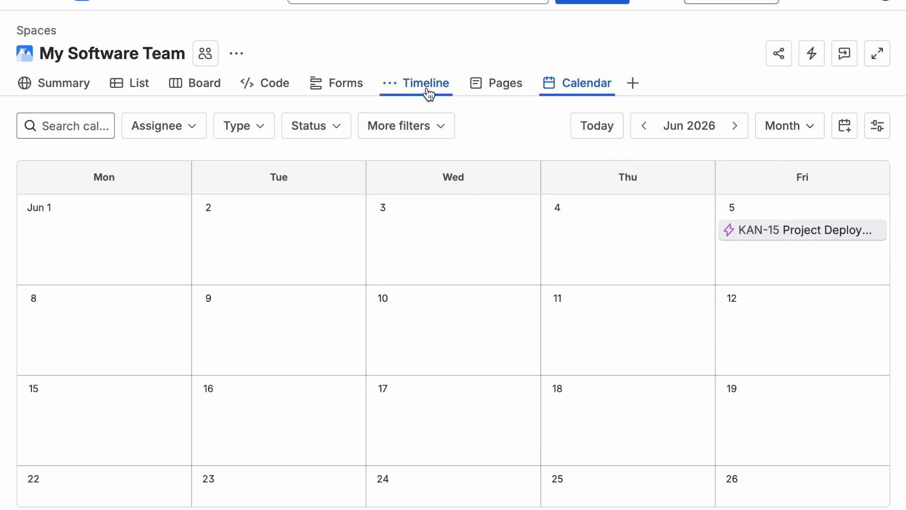
Step: Reorder the navigation tabs so Timeline follows Board and Calendar follows Timeline
left_click_drag(429, 94, 207, 85)
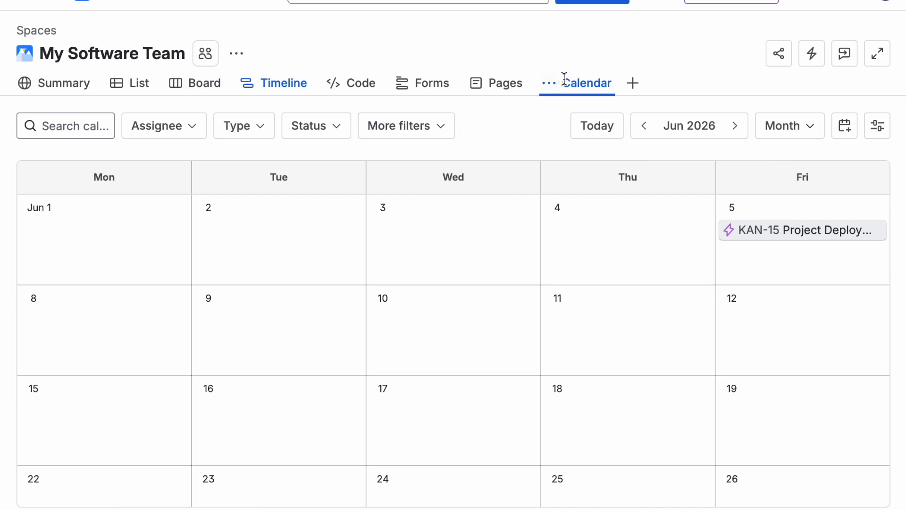
left_click_drag(564, 84, 336, 83)
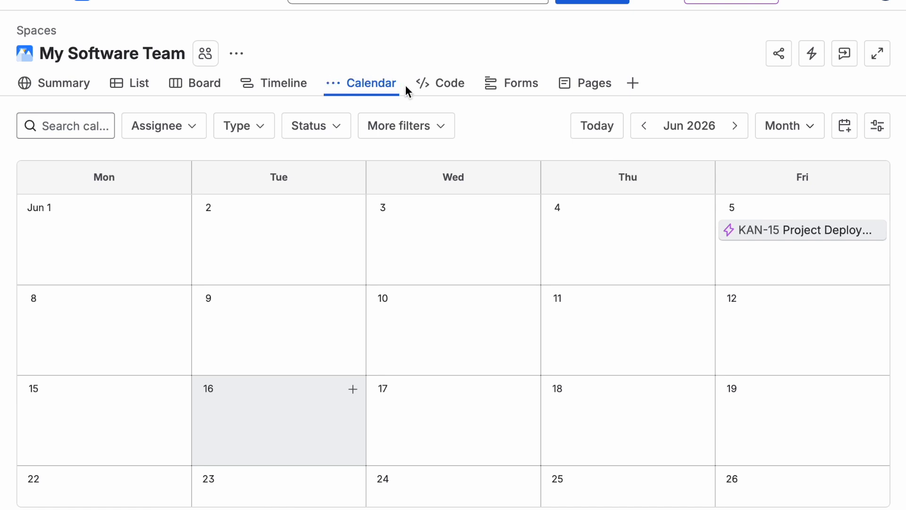
Step: Look through the Code, Forms, Pages and Summary views of the space
left_click(443, 89)
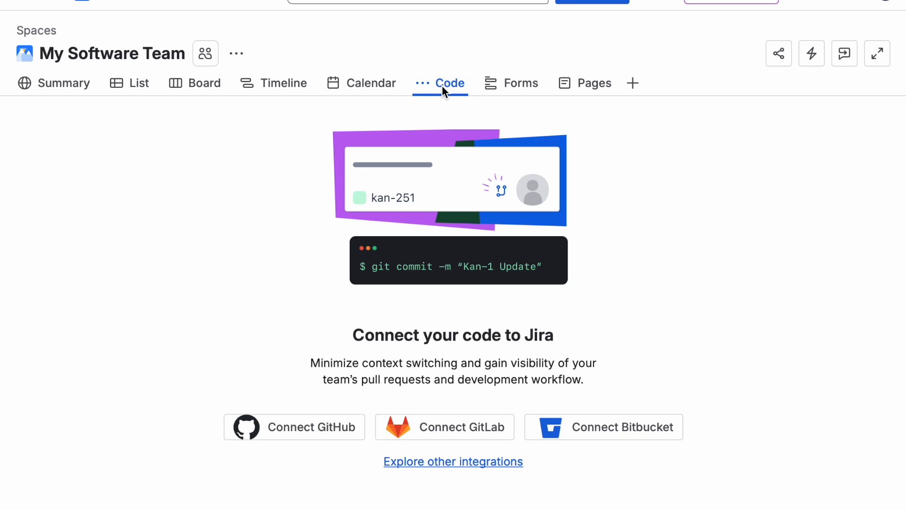
left_click(515, 90)
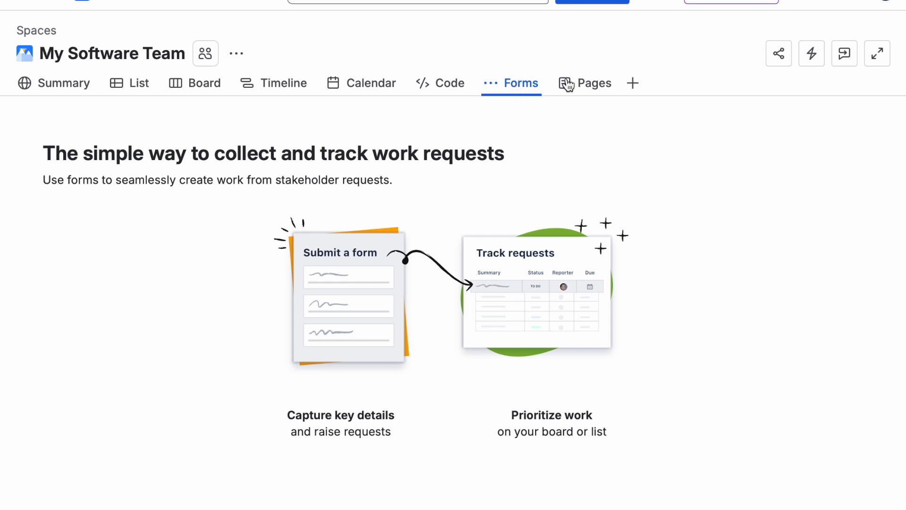
left_click(583, 87)
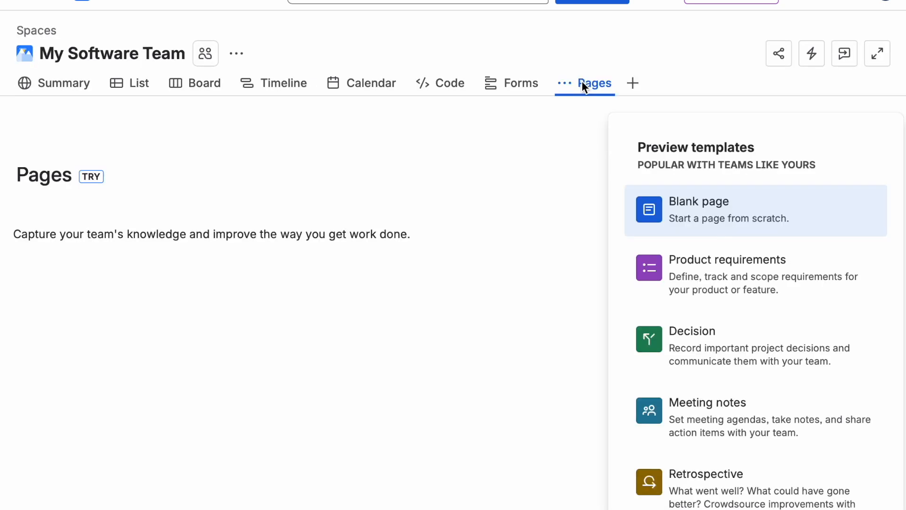
left_click(58, 86)
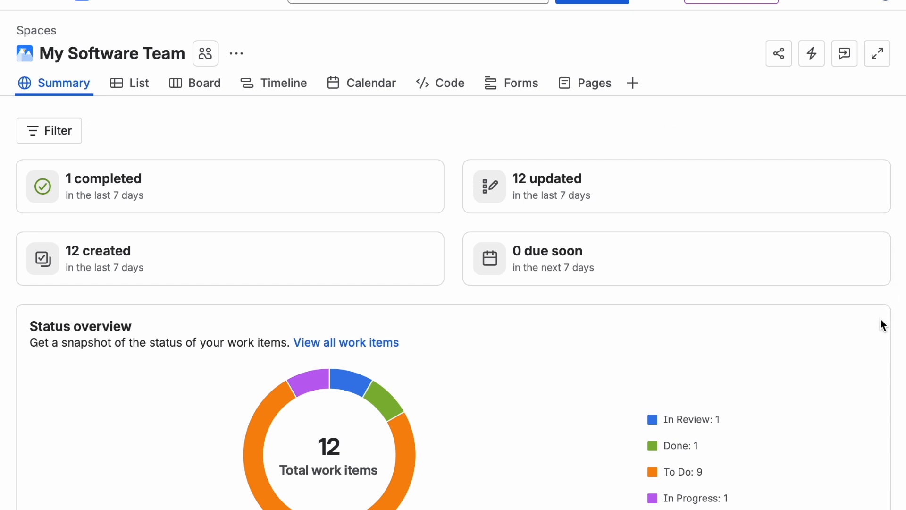
scroll(879, 372, "down", 3)
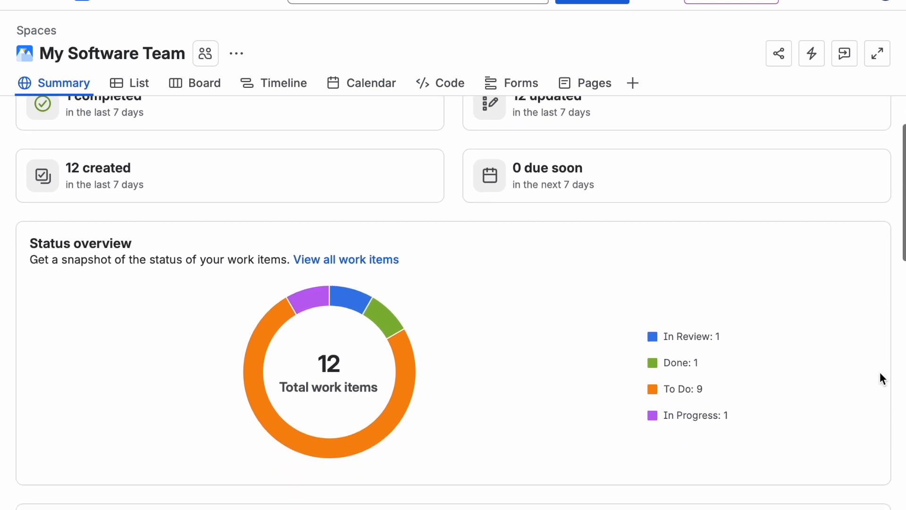
scroll(879, 373, "down", 5)
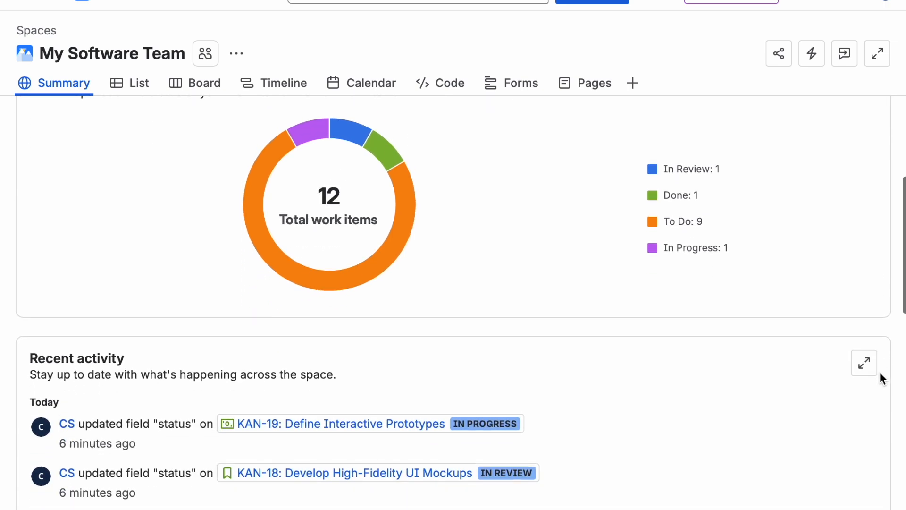
scroll(879, 378, "down", 1)
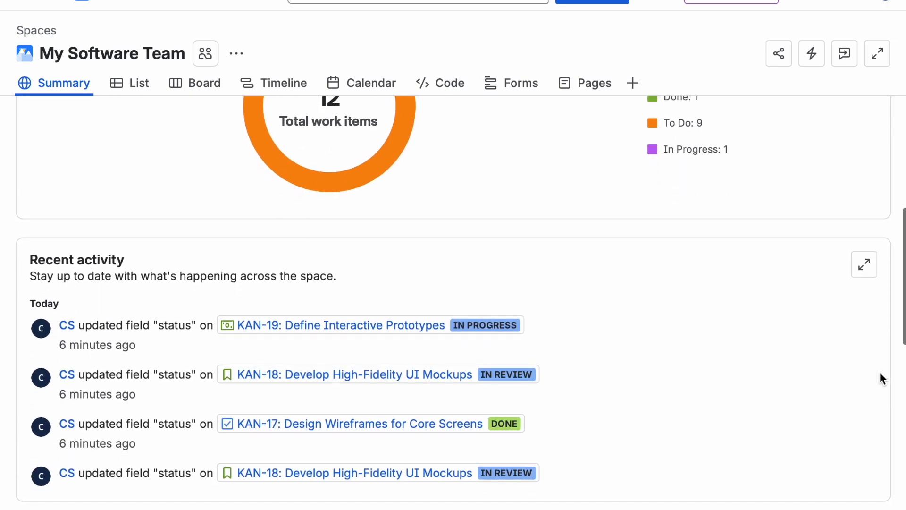
scroll(898, 238, "down", 10)
scroll(899, 239, "up", 15)
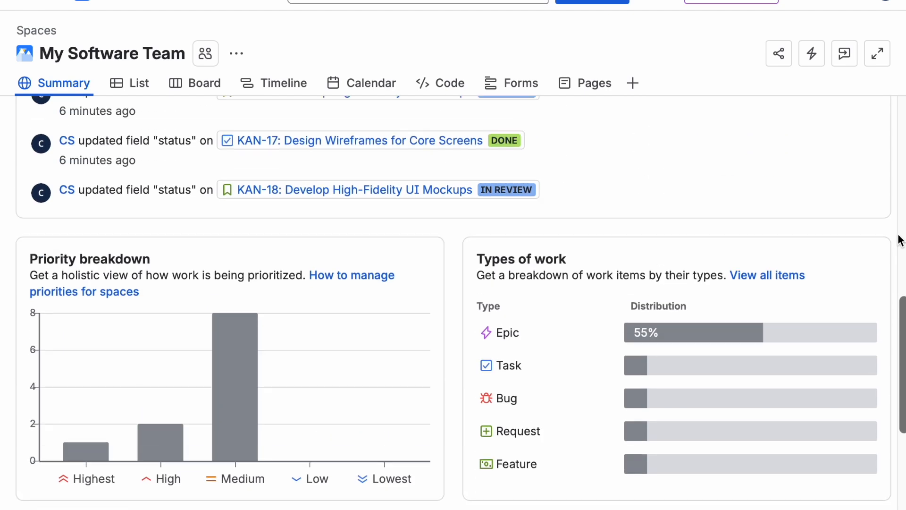
scroll(899, 239, "up", 2)
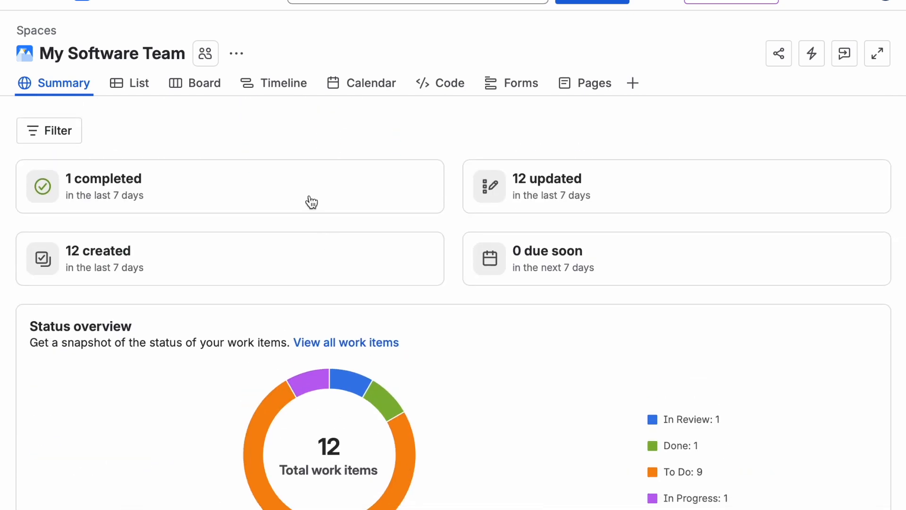
Step: Invite two people to the space by e-mail address with the Member role
left_click(236, 54)
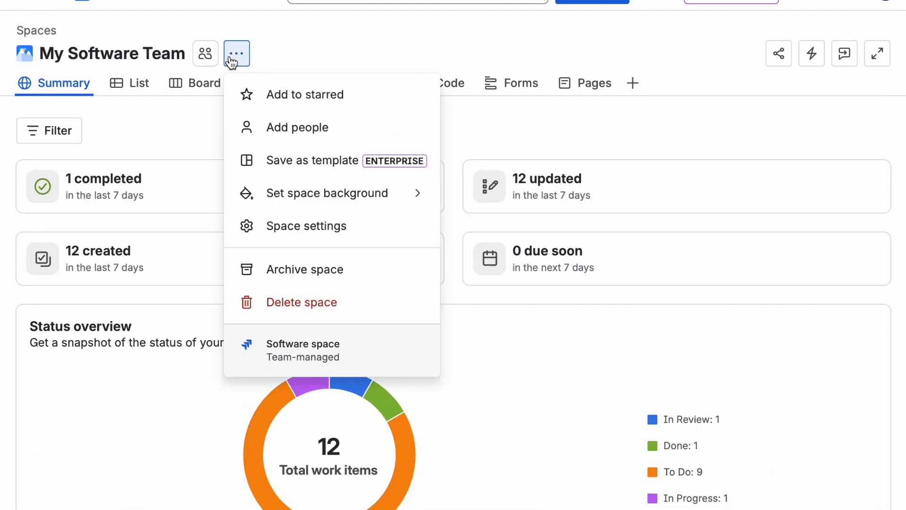
left_click(253, 124)
left_click(380, 125)
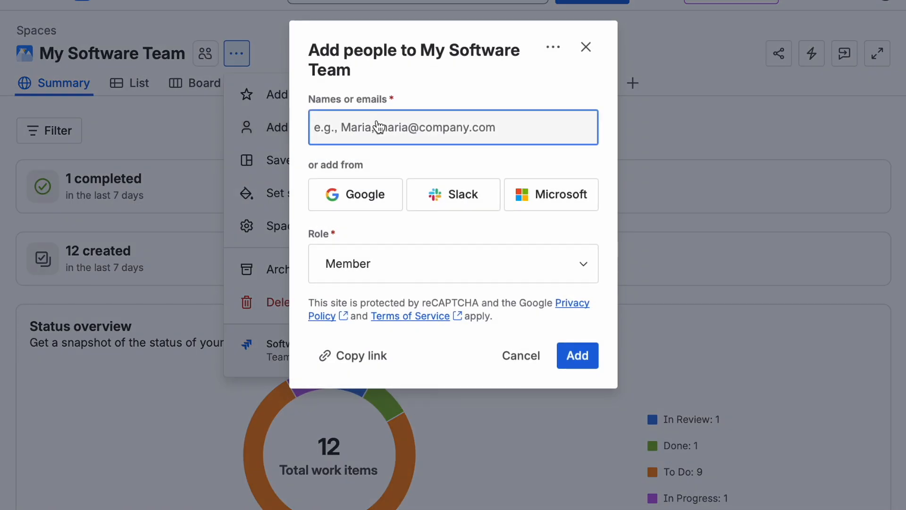
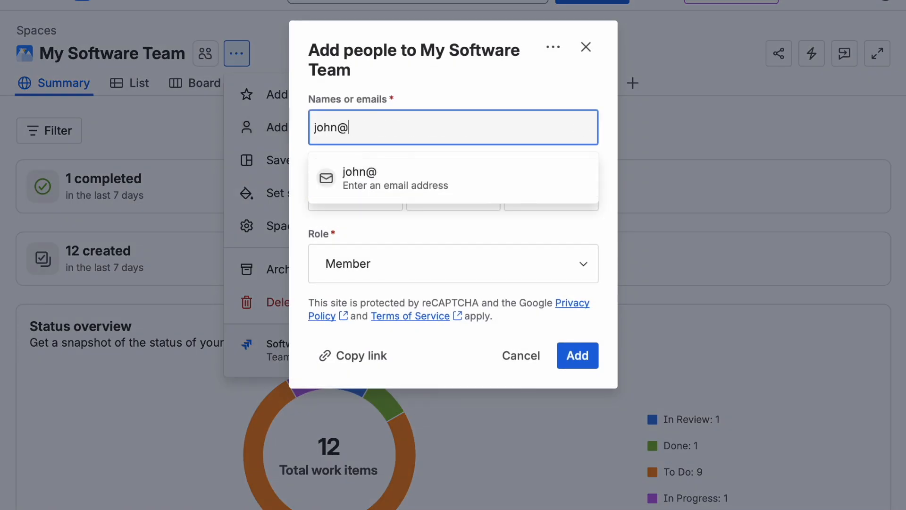
key("Return")
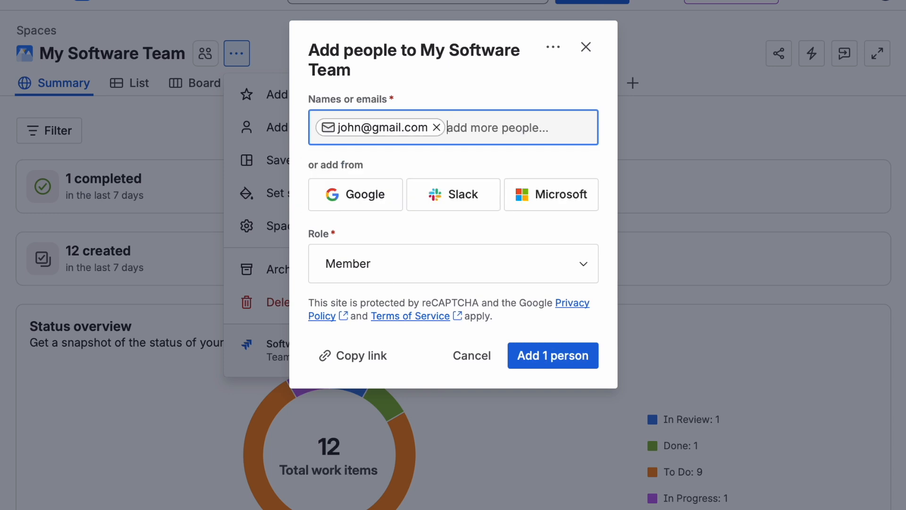
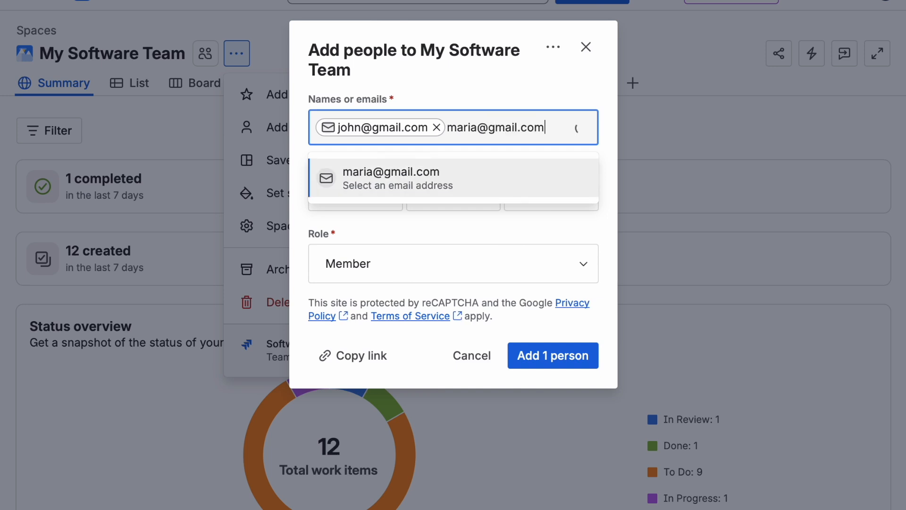
key("Return")
left_click(546, 244)
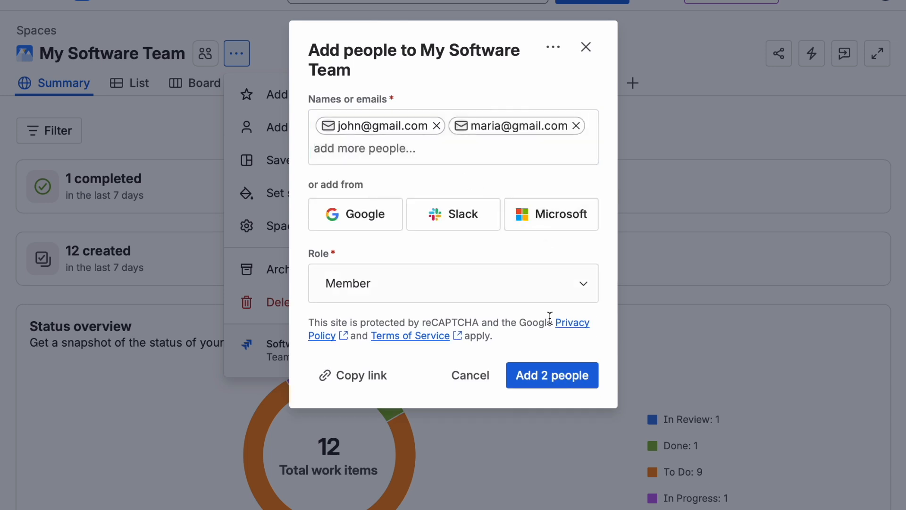
left_click(544, 382)
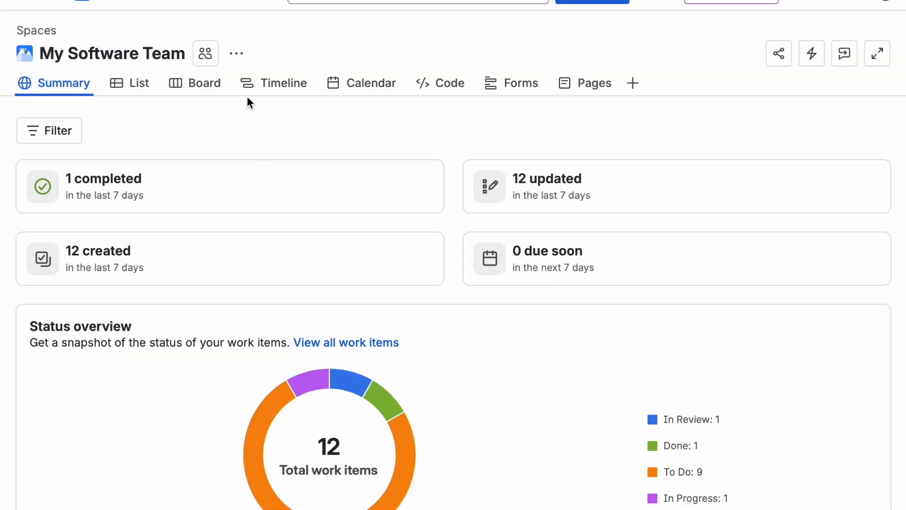
Step: Set the space's default assignee to Space owner in the space settings and save
left_click(237, 53)
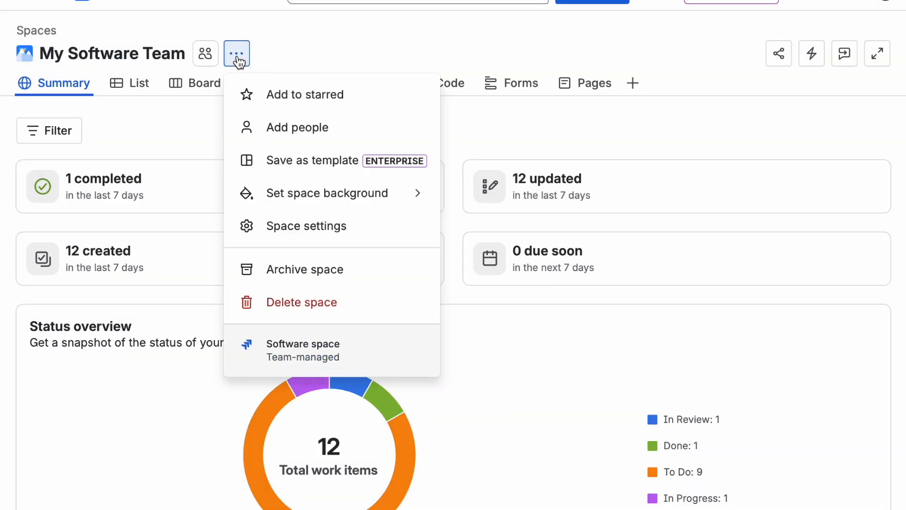
left_click(293, 226)
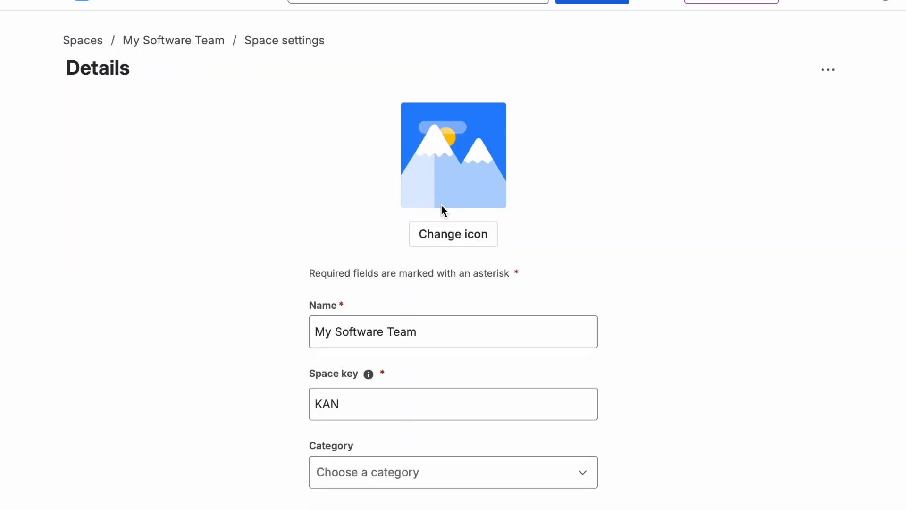
scroll(715, 251, "down", 5)
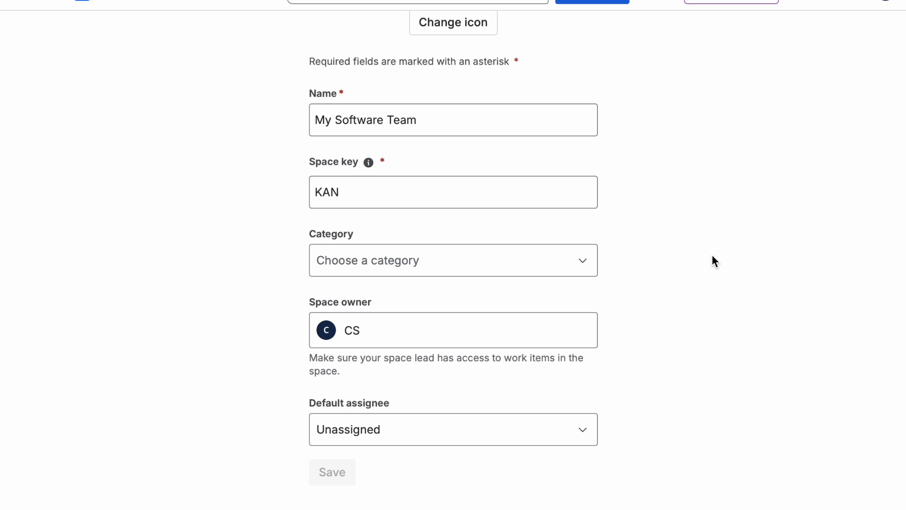
left_click(562, 431)
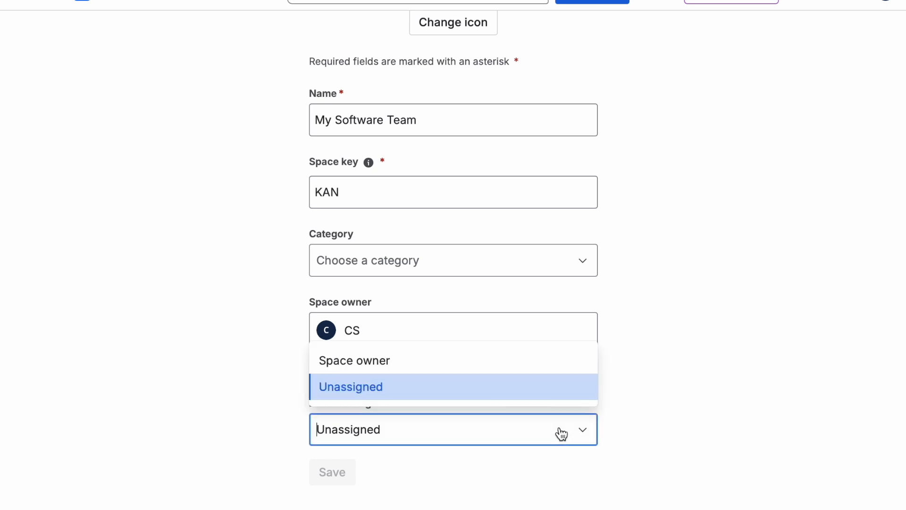
left_click(519, 361)
left_click(333, 472)
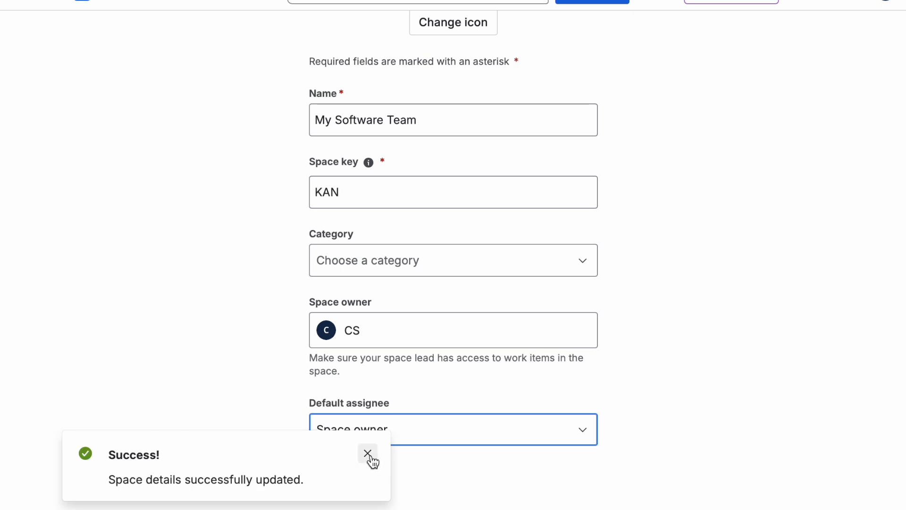
left_click(368, 453)
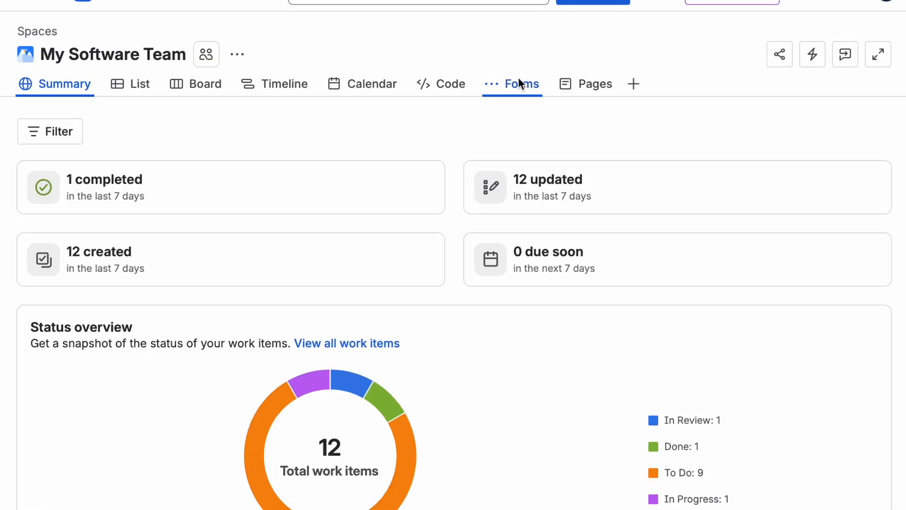
Step: Create an Epic form and rename it Software Team Form
left_click(518, 81)
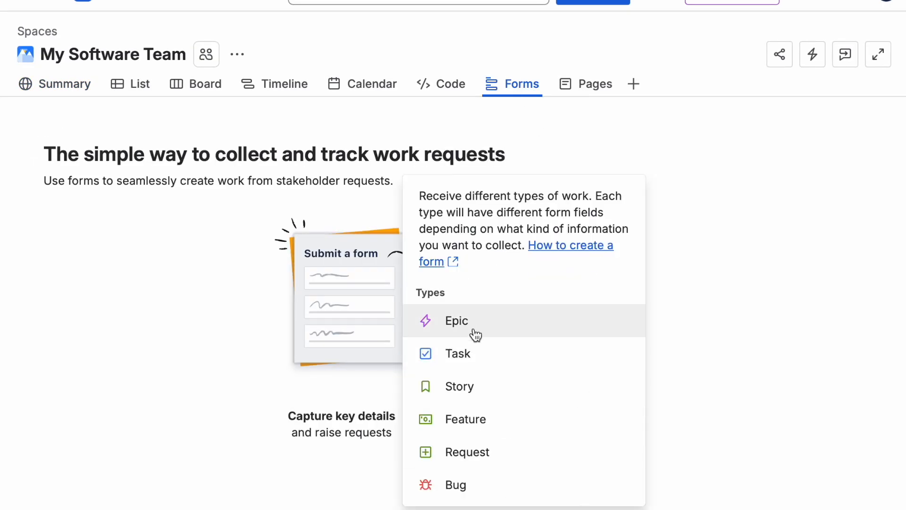
left_click(467, 321)
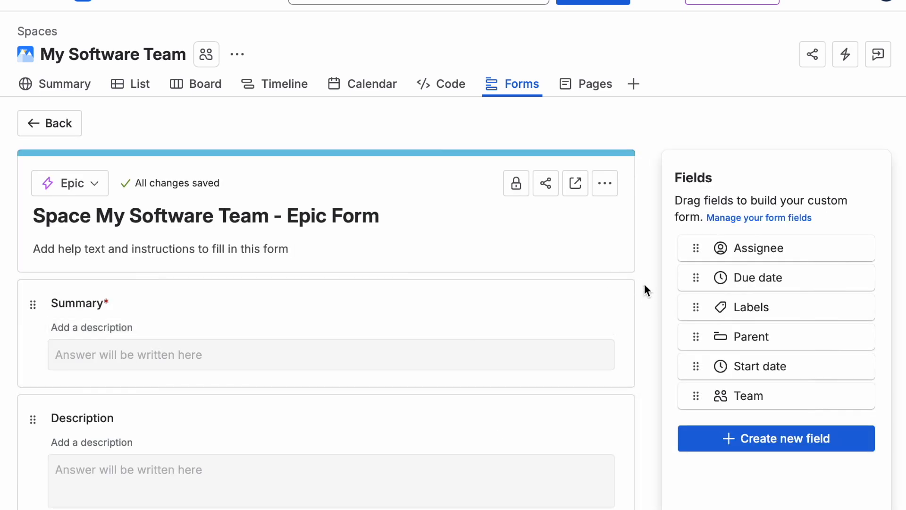
left_click(397, 210)
key("ctrl+a")
type("So")
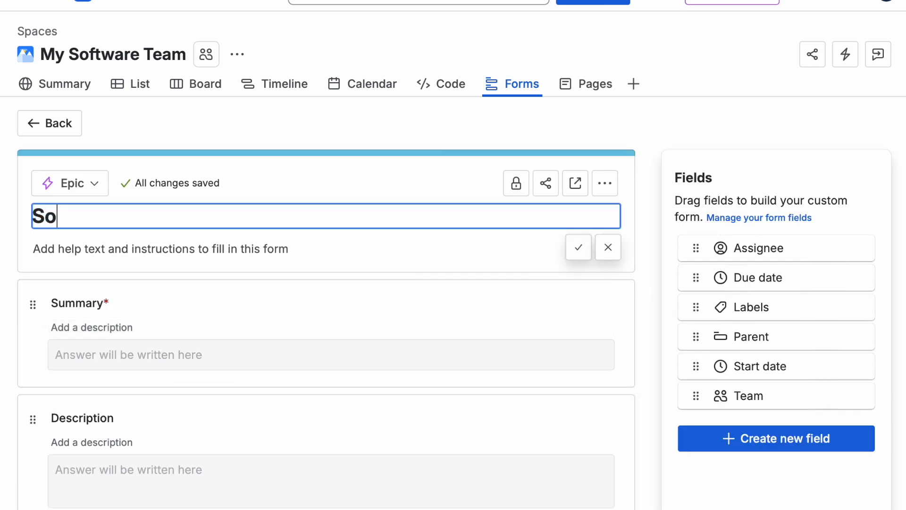
type("ftware Team ")
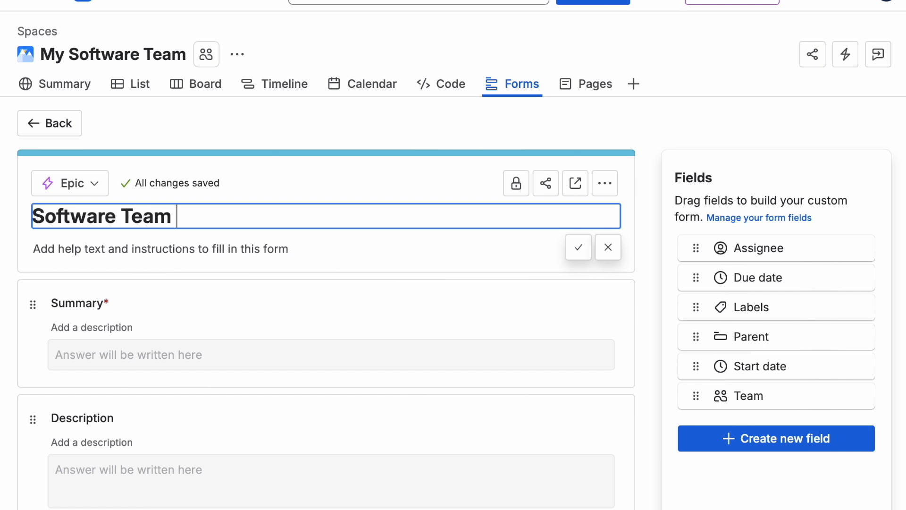
type("Form")
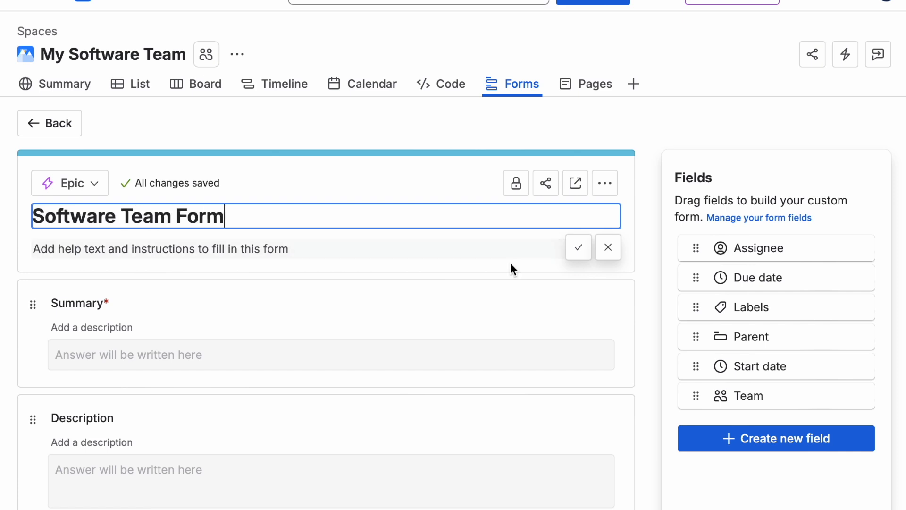
left_click(578, 251)
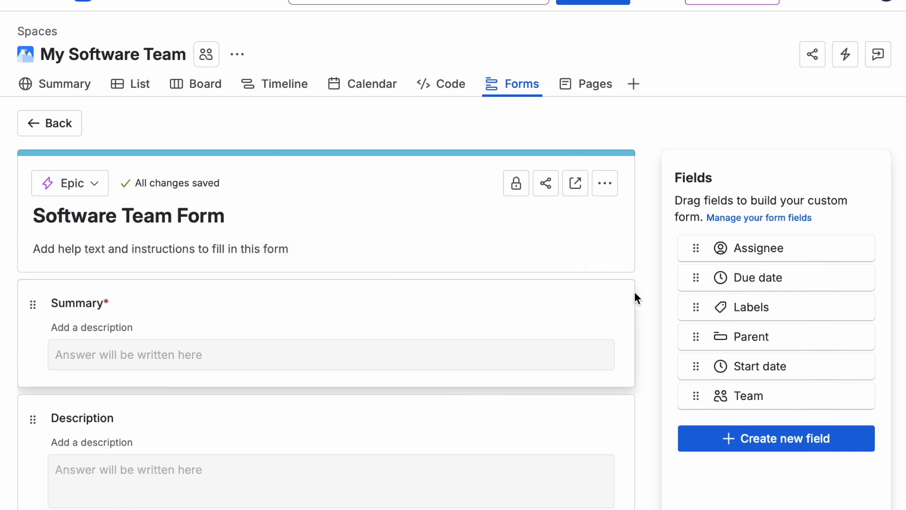
Step: Give the Summary field the description "Create Project Design For Software Application. Write Your Ideas Here."
left_click(559, 329)
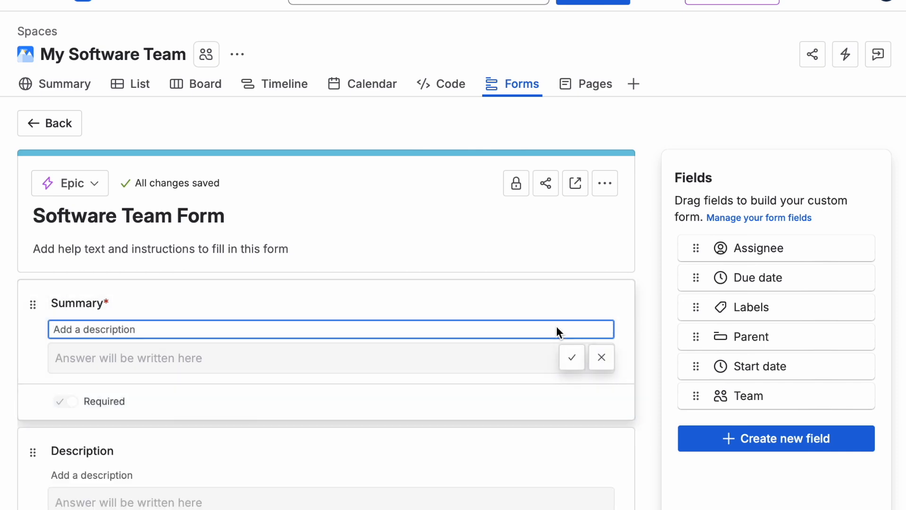
type("Create Project Design For")
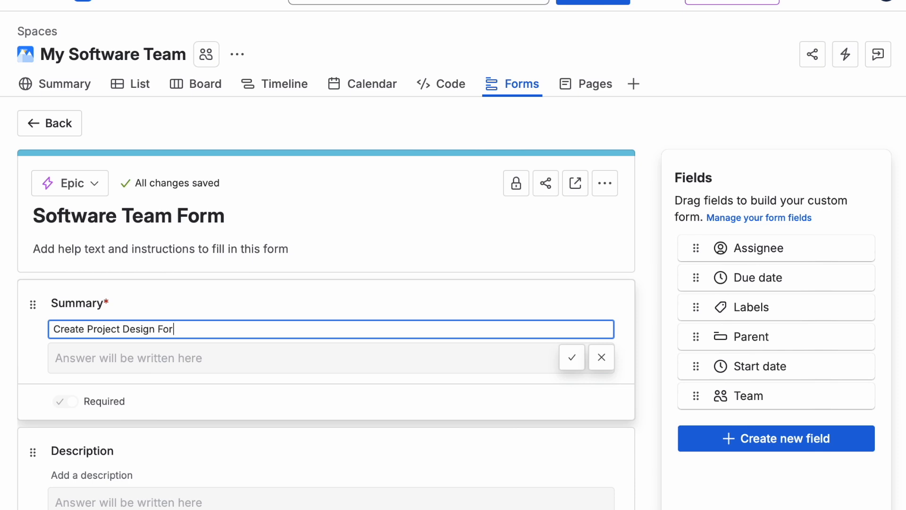
type(" Software Application")
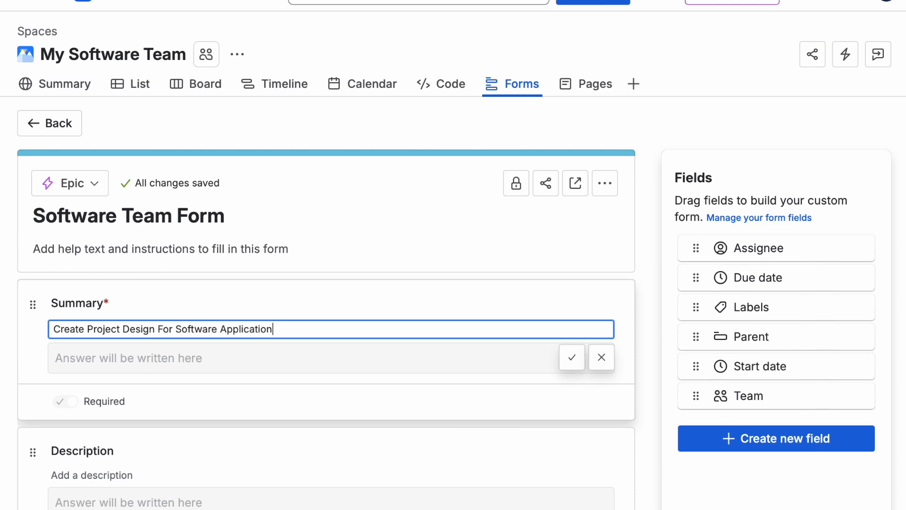
type(". Write Your Ideas Here.")
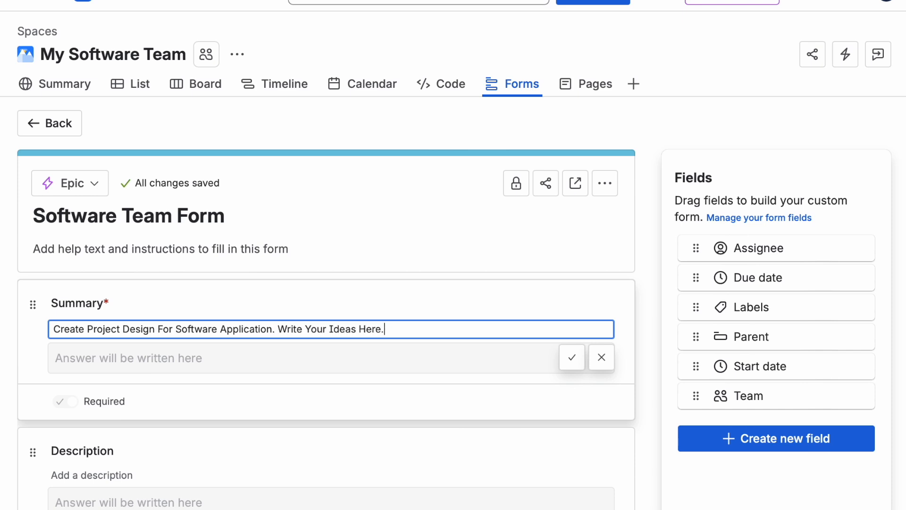
left_click(572, 358)
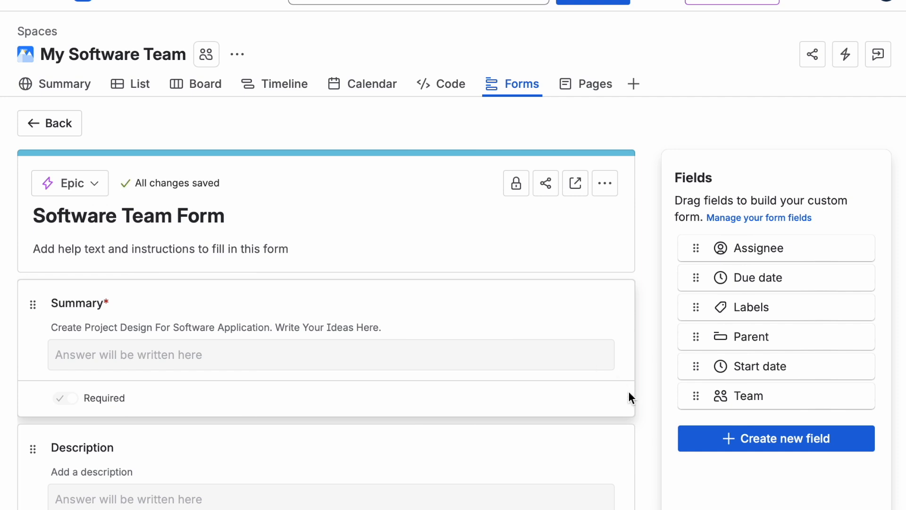
Step: Add the Assignee, Due date, Labels, Parent, Start date and Team fields to the end of the form
scroll(638, 450, "down", 4)
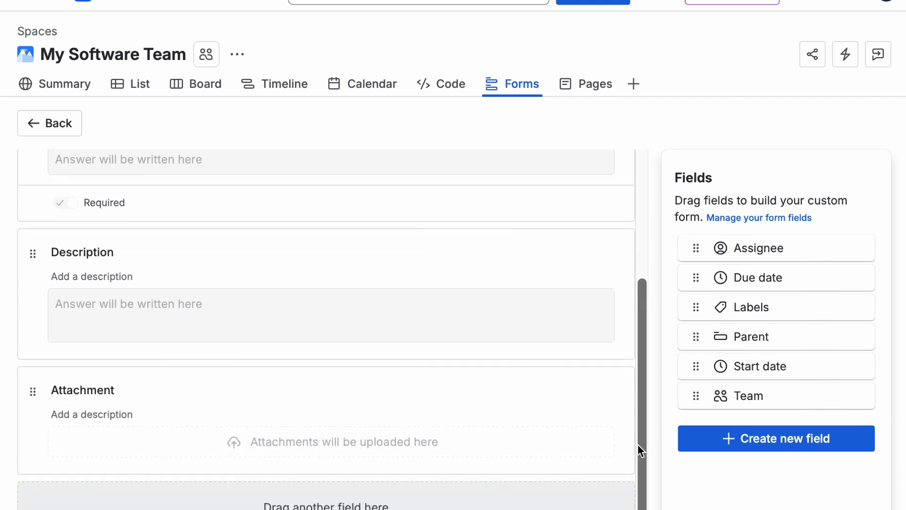
left_click_drag(695, 246, 325, 503)
scroll(645, 442, "down", 3)
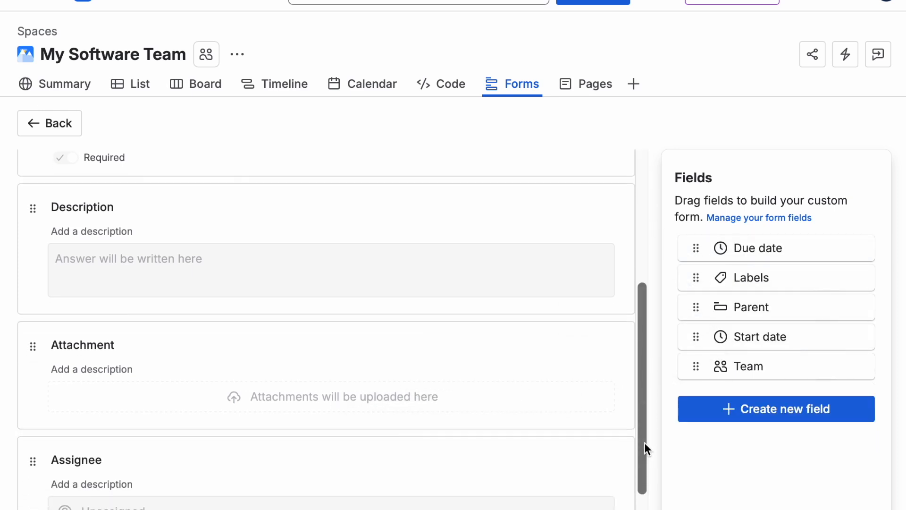
left_click_drag(695, 247, 361, 491)
scroll(642, 451, "down", 3)
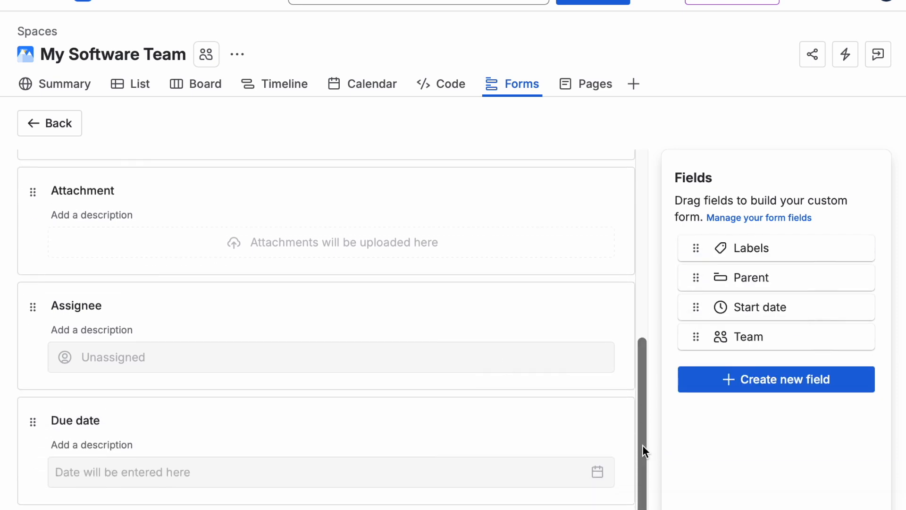
left_click_drag(701, 242, 373, 486)
scroll(644, 429, "down", 2)
left_click_drag(689, 249, 427, 499)
scroll(645, 420, "down", 3)
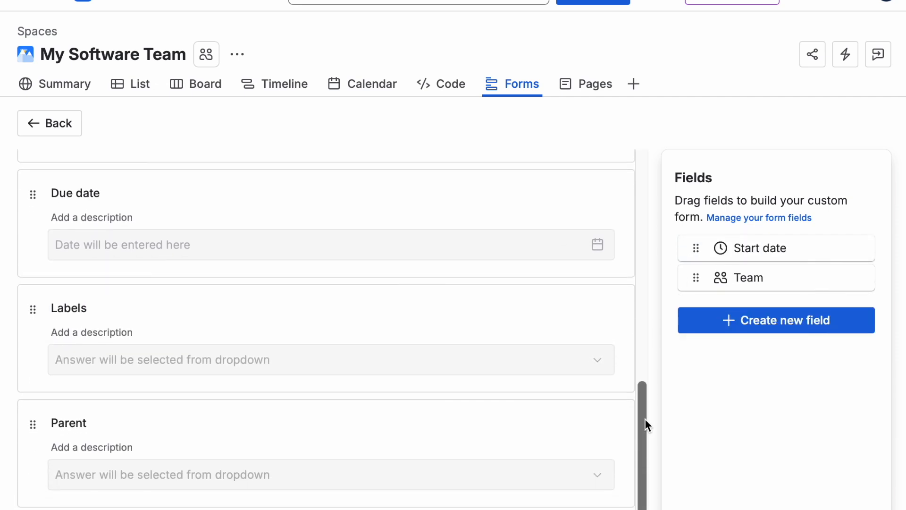
left_click_drag(695, 258, 442, 500)
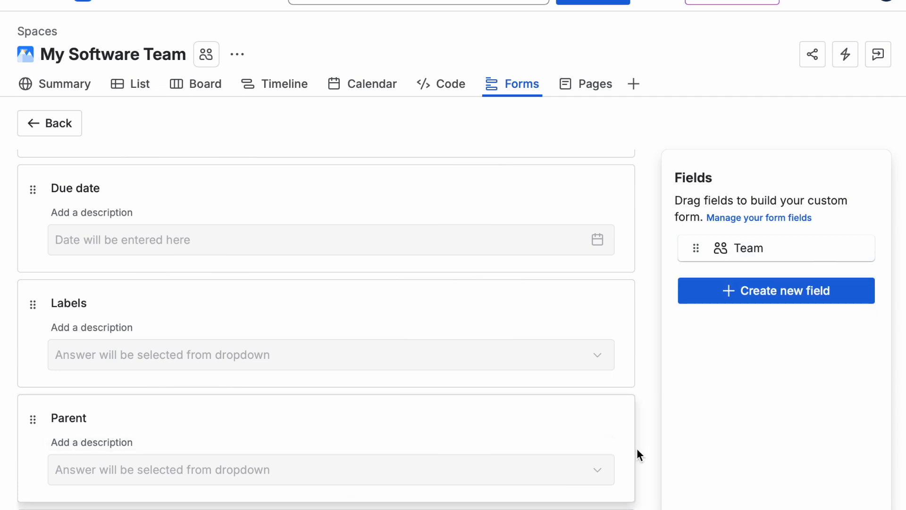
scroll(636, 450, "down", 5)
left_click_drag(712, 249, 390, 487)
scroll(640, 392, "down", 3)
Step: Preview the finished Software Team Form and scroll through its fields
scroll(640, 391, "up", 10)
left_click(574, 186)
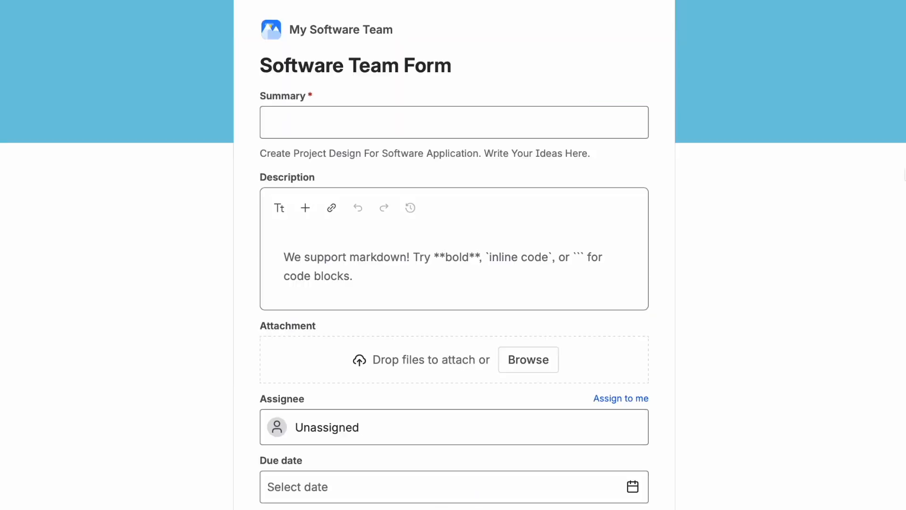
scroll(453, 254, "down", 6)
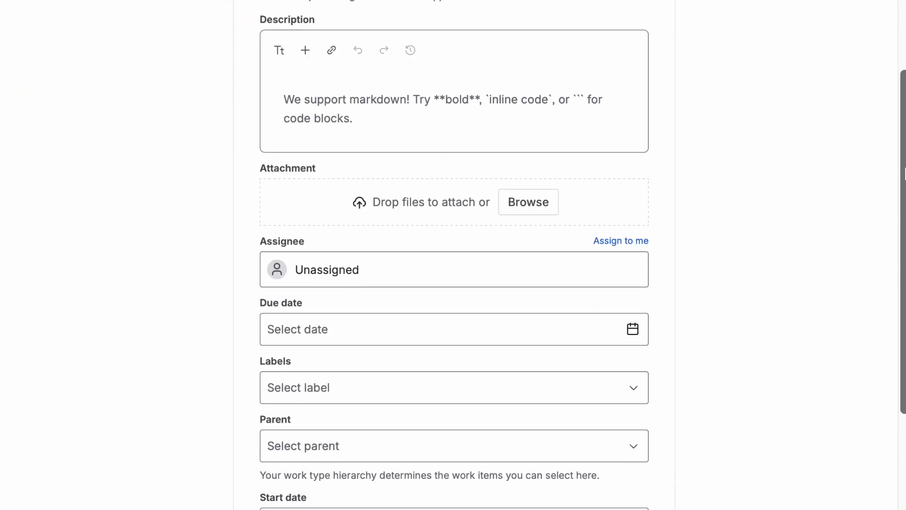
scroll(902, 161, "up", 8)
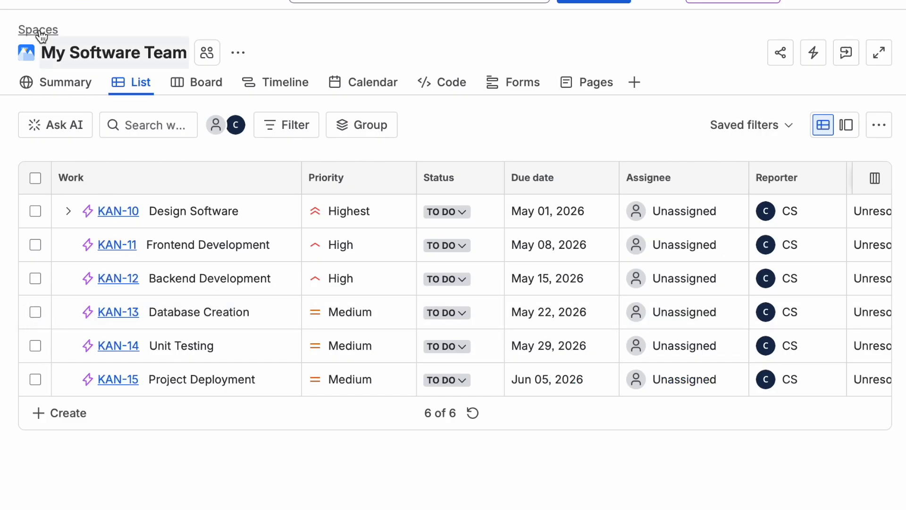
Step: Open the Marketplace page for exploring Jira apps and scroll through the listed apps
left_click(29, 2)
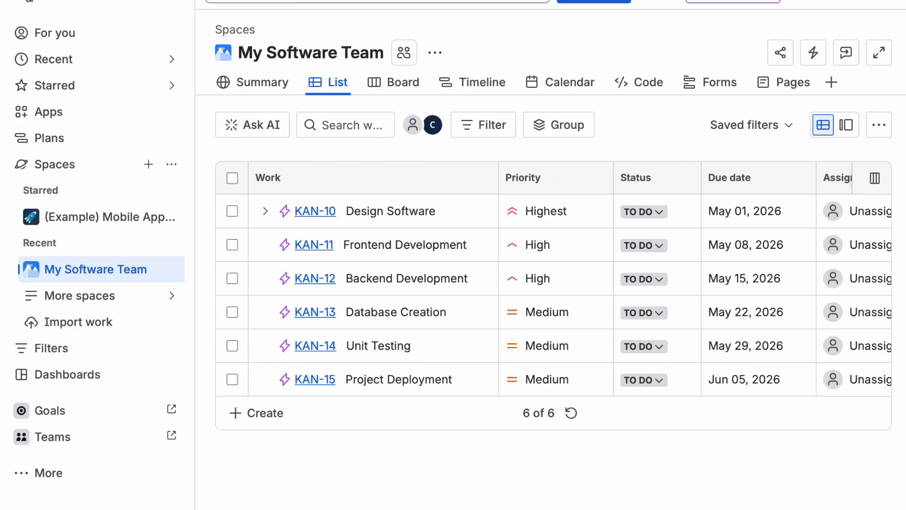
left_click(57, 114)
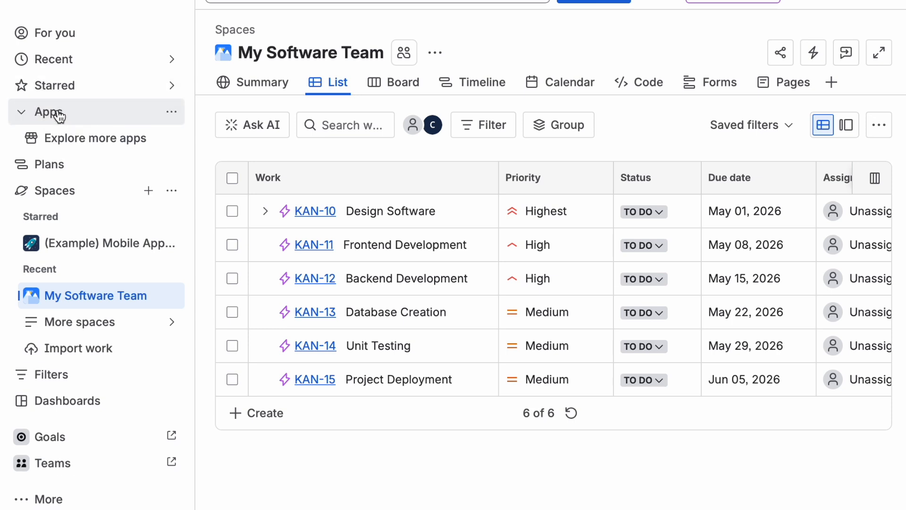
left_click(69, 139)
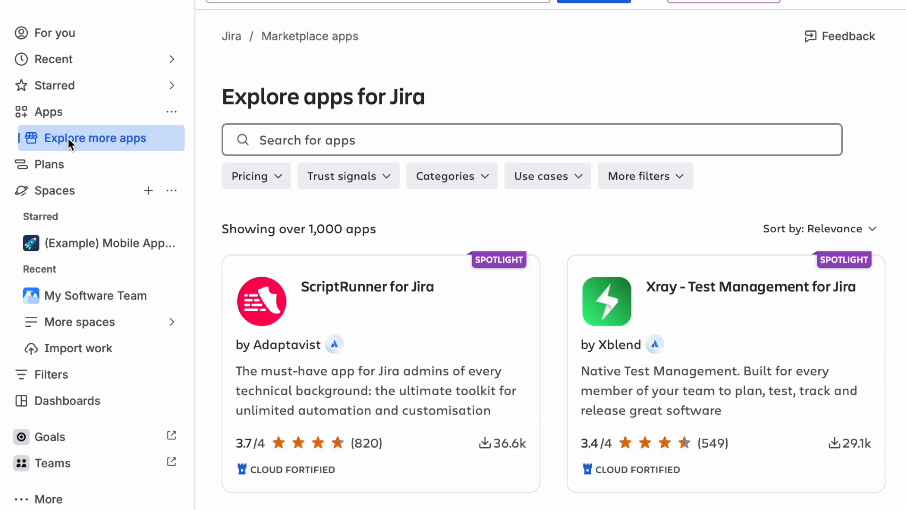
left_click(172, 2)
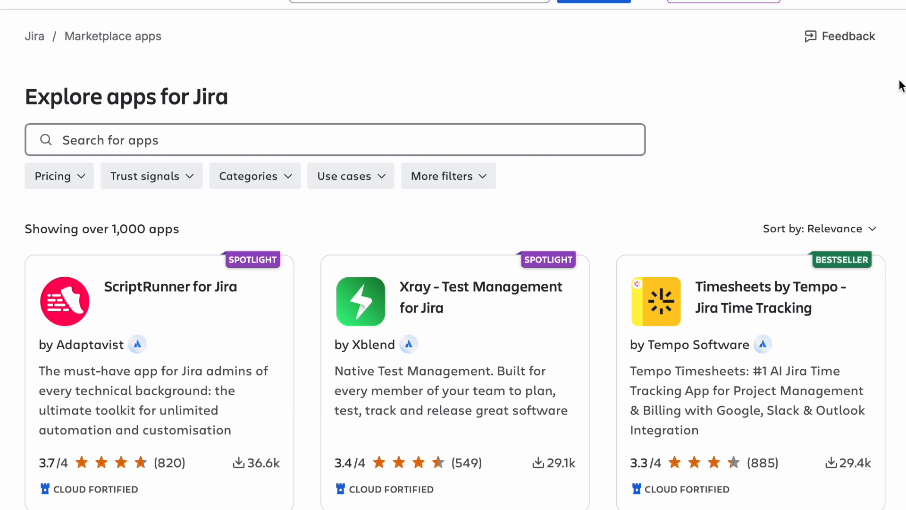
scroll(901, 86, "down", 3)
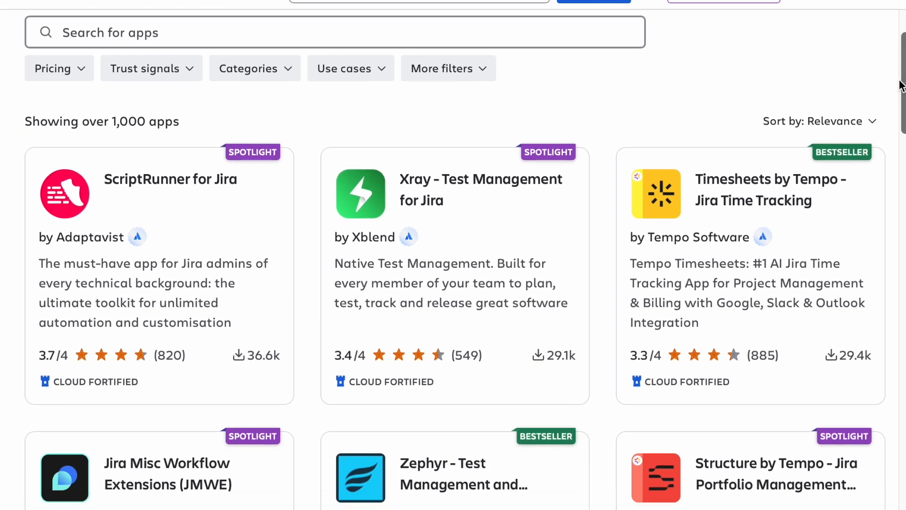
scroll(901, 86, "down", 2)
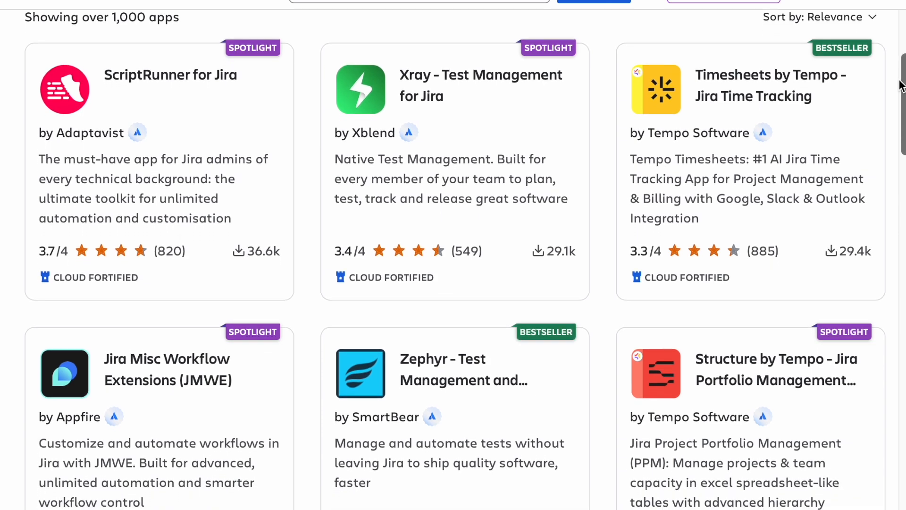
scroll(895, 81, "up", 5)
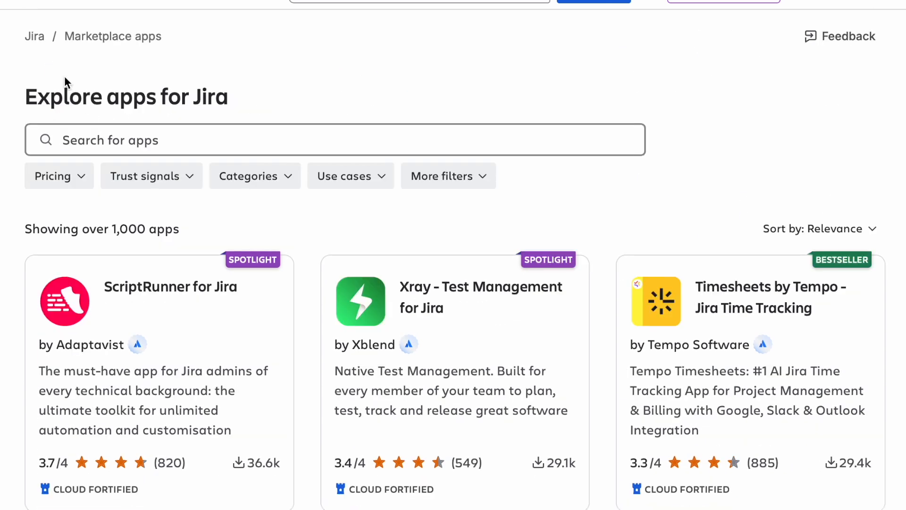
Step: Return to My Software Team, set its space background to a chocolate photo found by searching "chocolate", and view the board
left_click(21, 2)
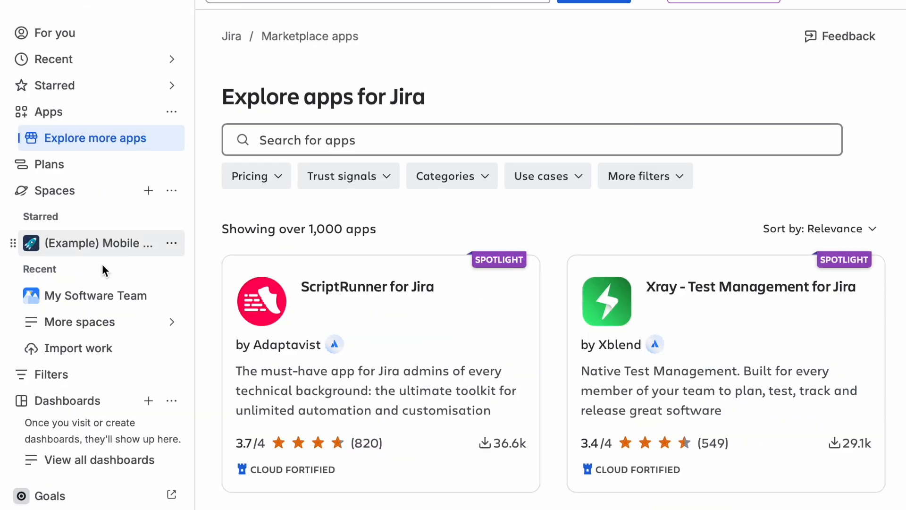
left_click(100, 295)
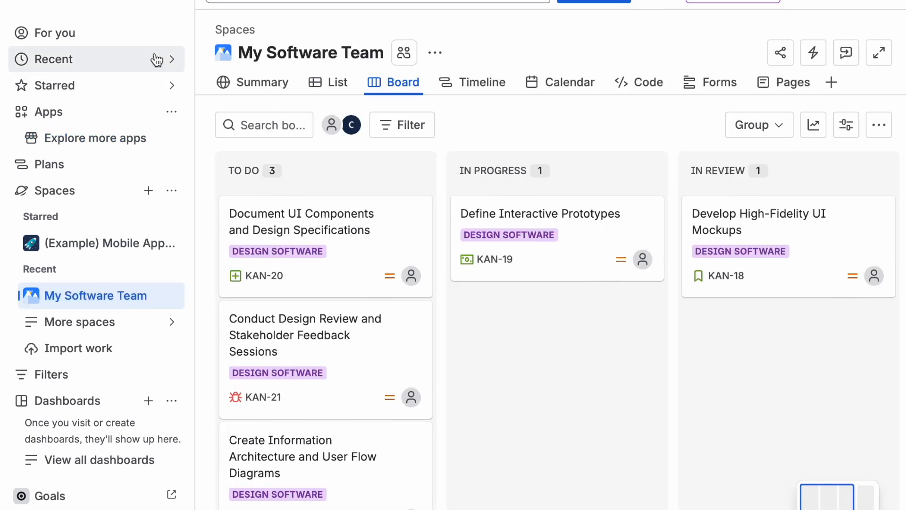
left_click(177, 5)
left_click(136, 89)
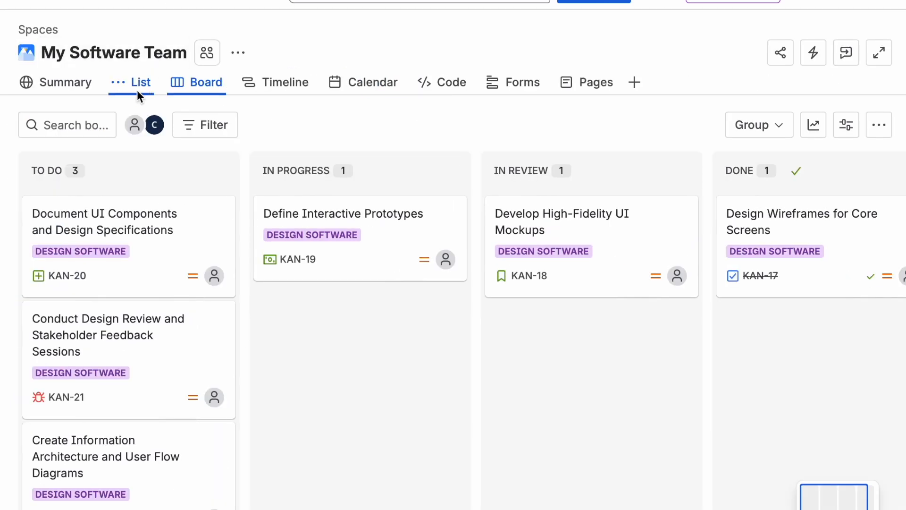
left_click(61, 83)
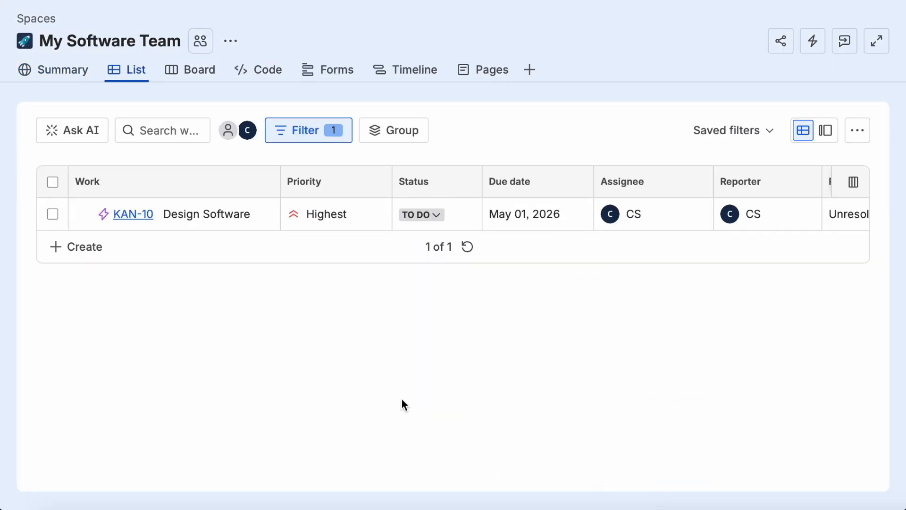
left_click(229, 43)
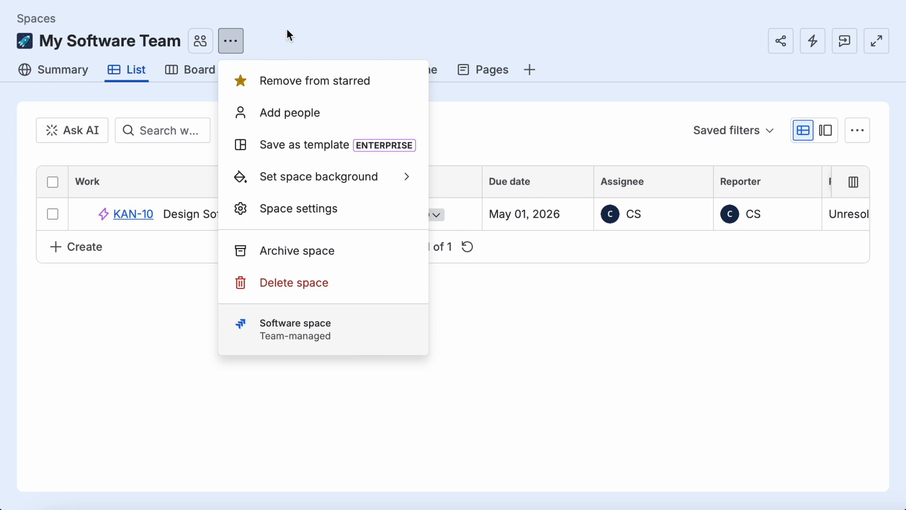
left_click(279, 182)
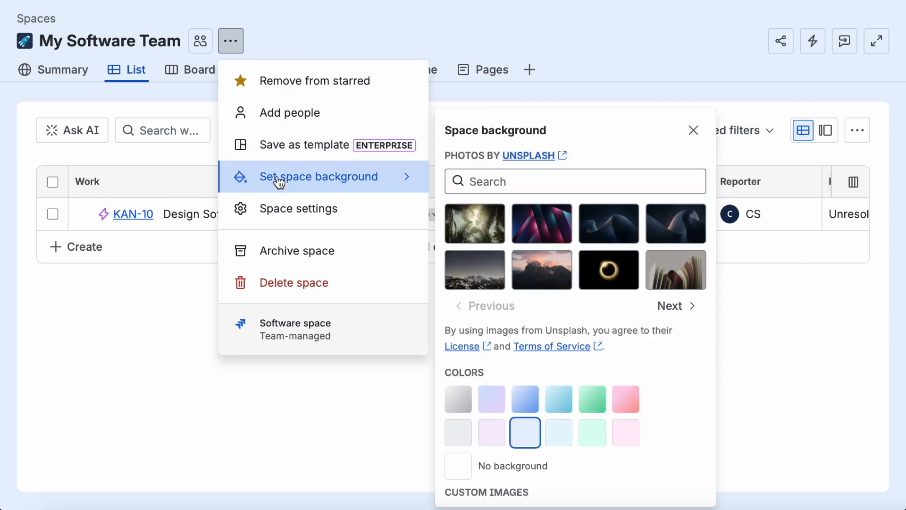
left_click(521, 178)
type("chocolate")
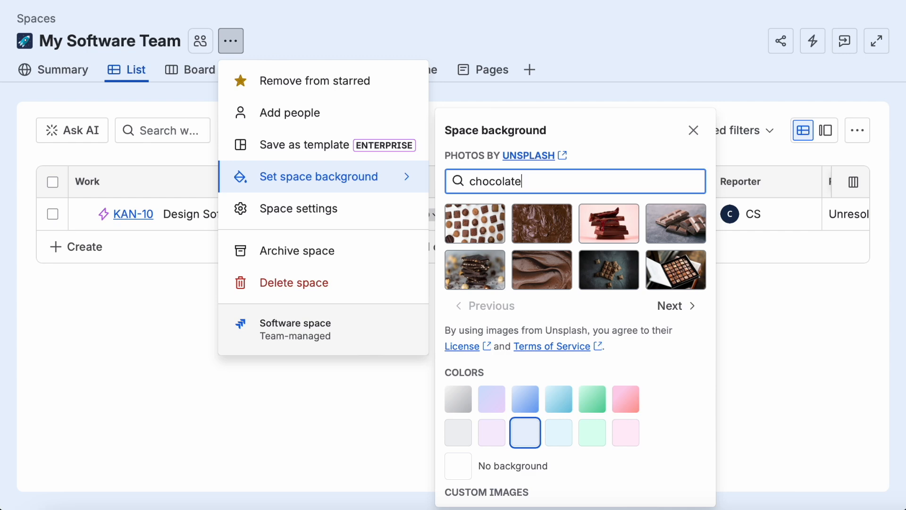
left_click(475, 223)
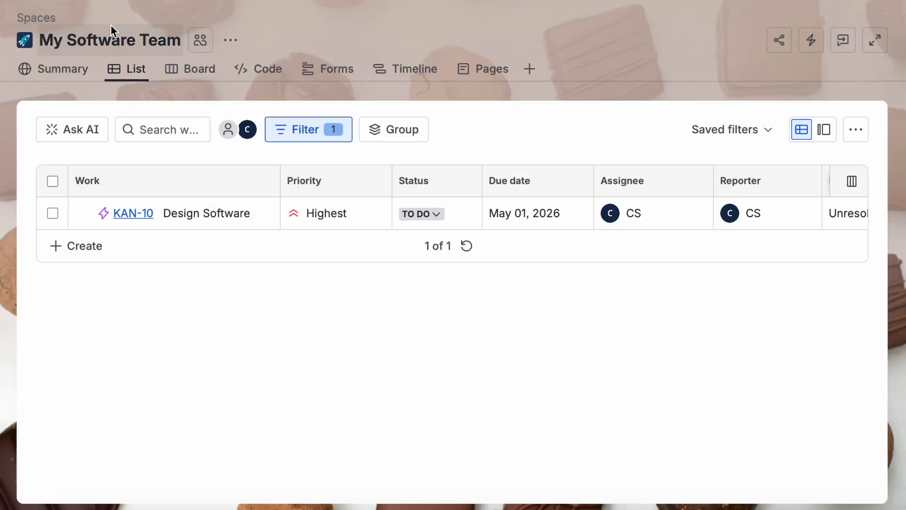
left_click(191, 69)
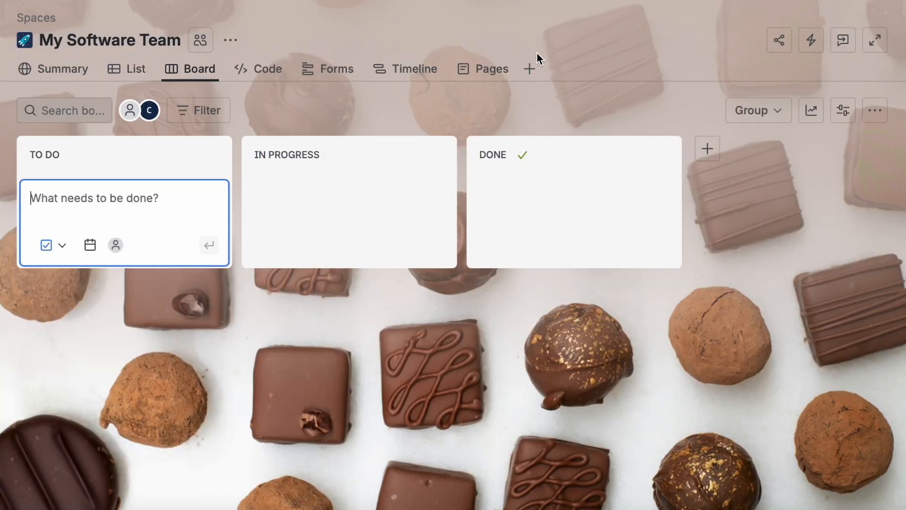
left_click(481, 114)
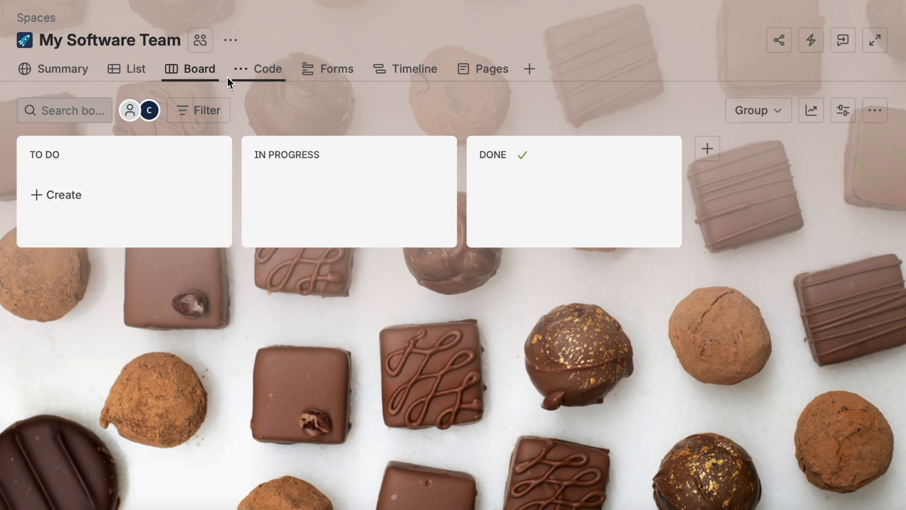